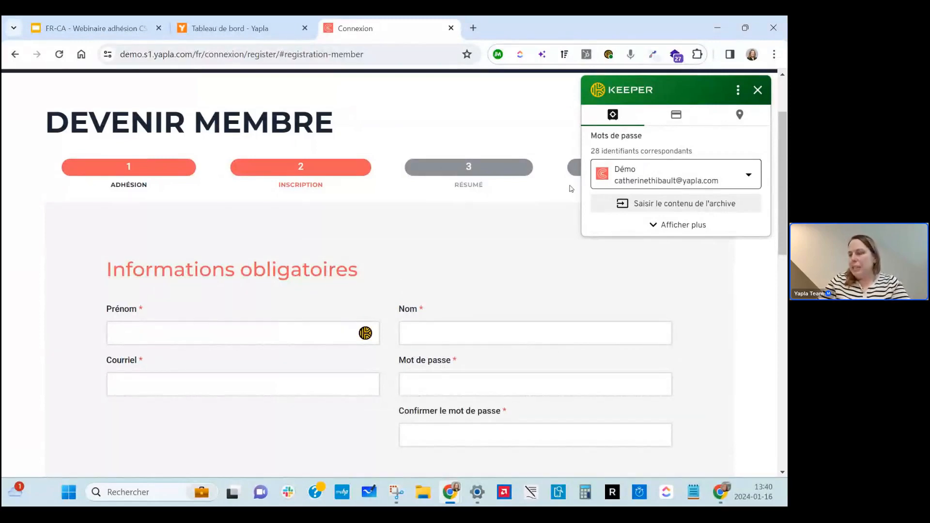
Dismiss the popup and return to the webinar deck at the 'Nos recommandations' slide.
left_click(758, 90)
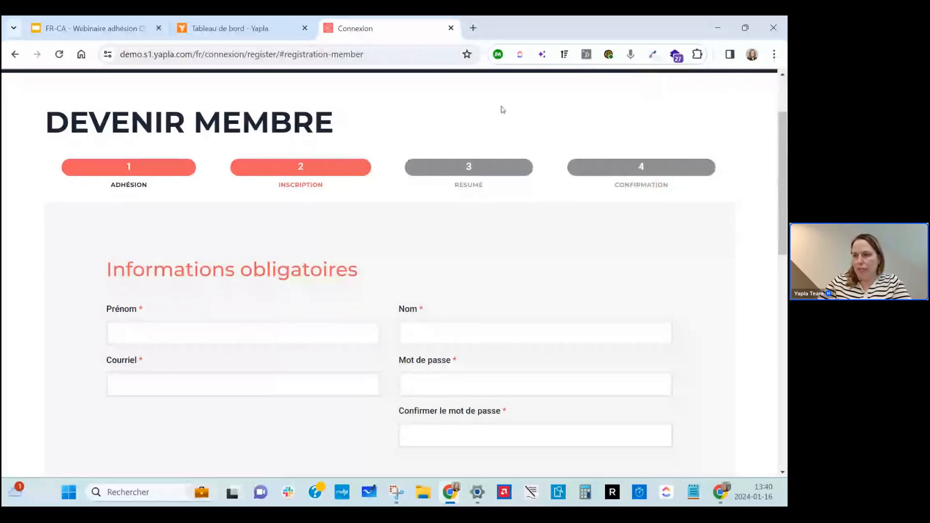
left_click(85, 25)
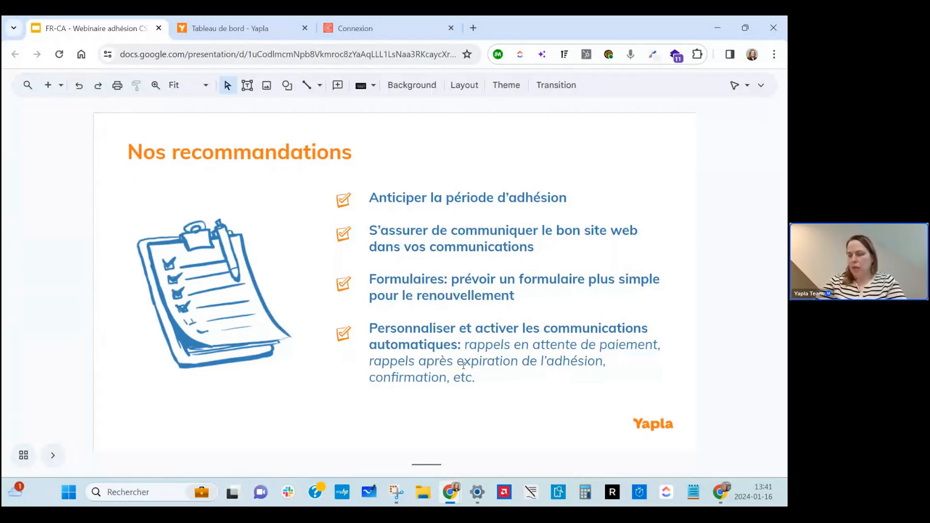
Preview the Démonstration slide, go back to 'Nos recommandations', then switch to the Yapla dashboard.
key("Down")
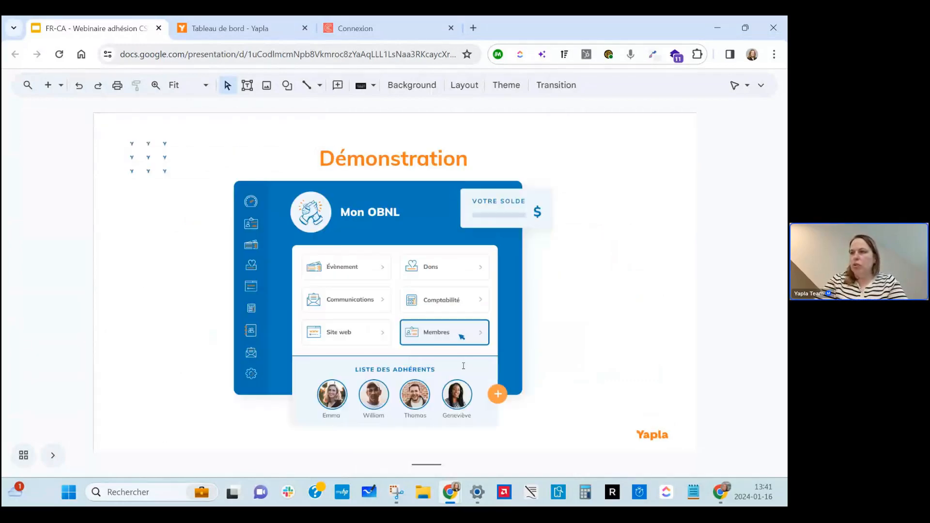
key("Up")
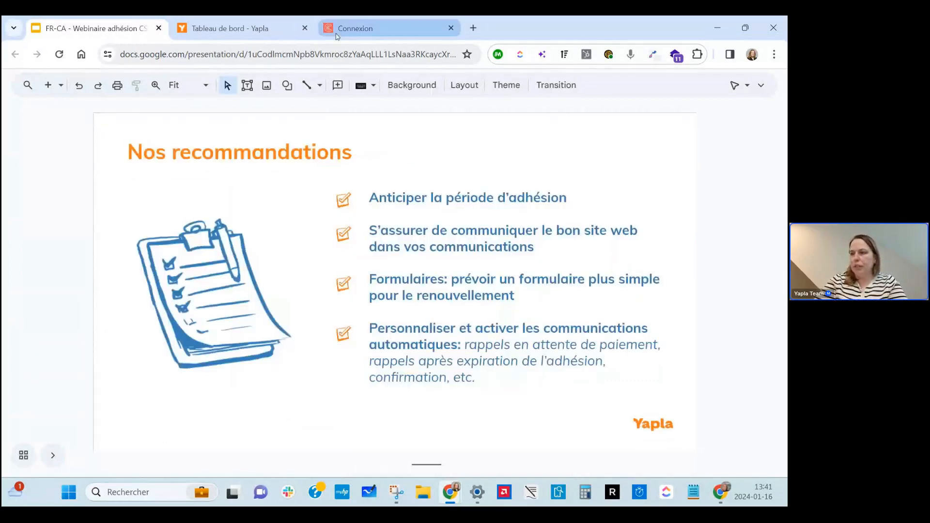
left_click(251, 19)
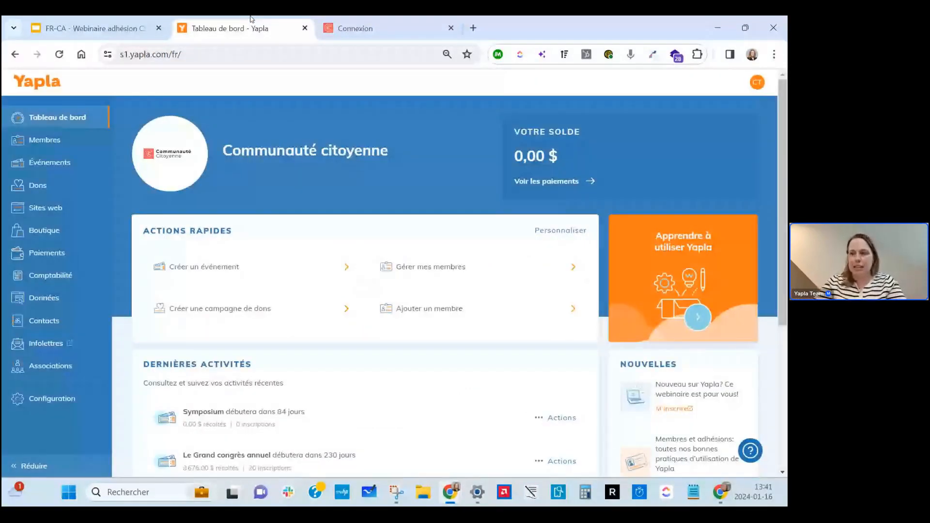
Open the Membres Paramètres page and review the membership types on the public signup form.
mouse_move(57, 137)
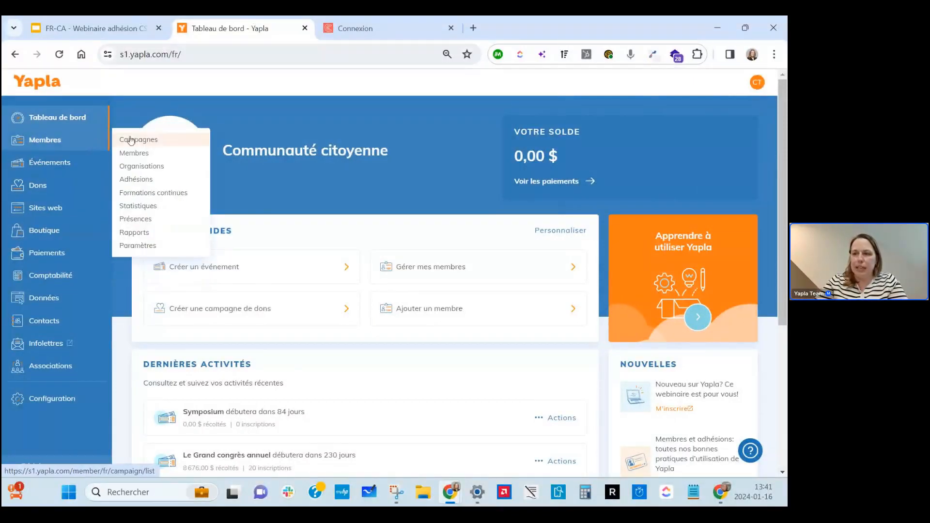
left_click(139, 251)
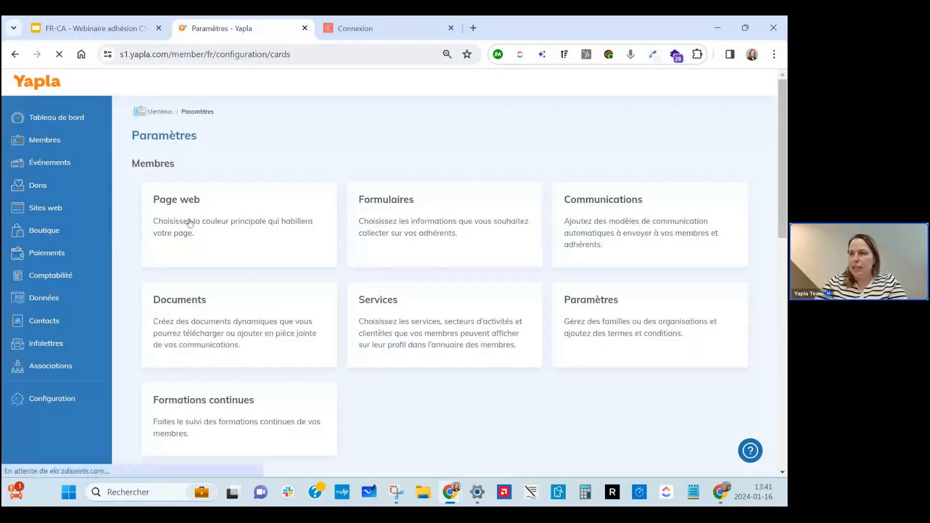
left_click(370, 22)
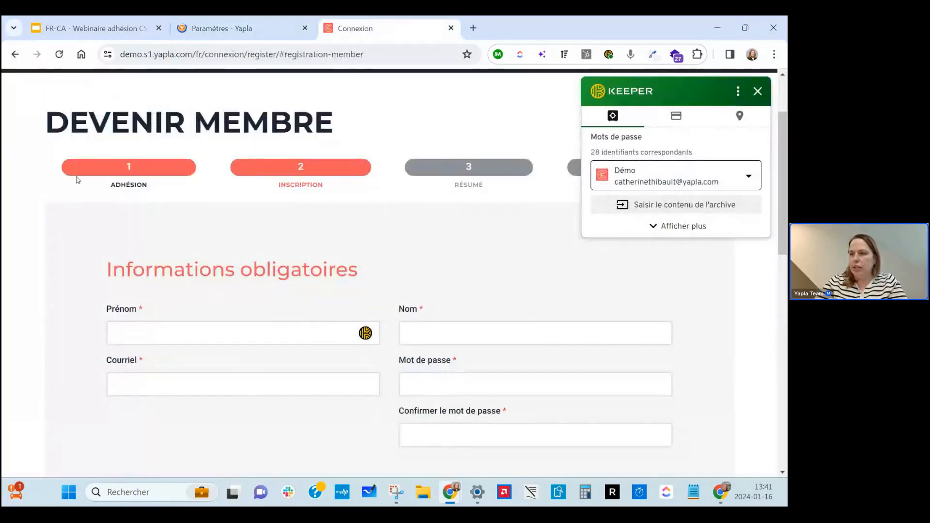
scroll(185, 270, "down", 6)
scroll(402, 279, "down", 5)
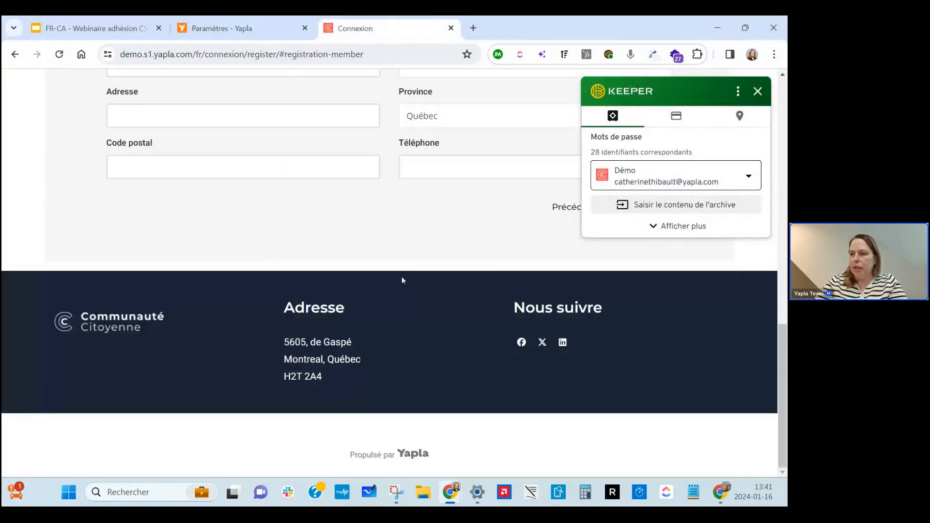
left_click(758, 90)
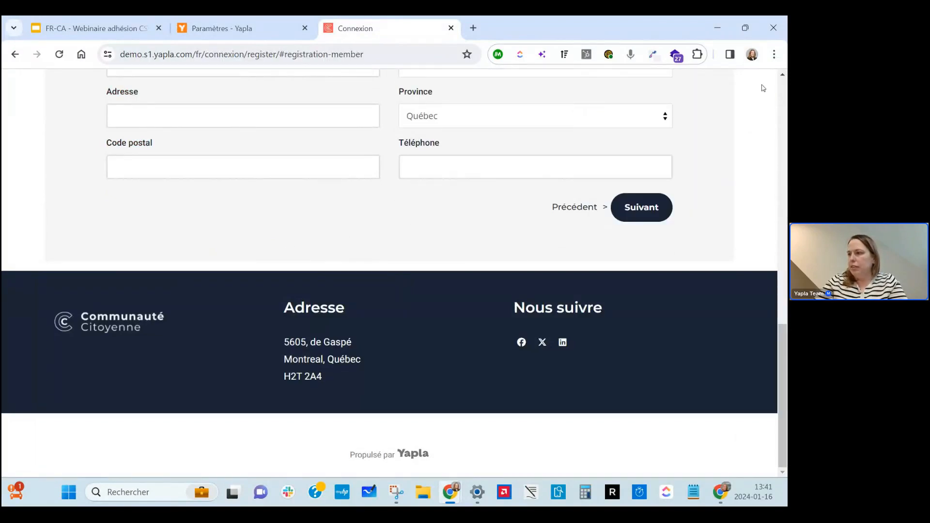
left_click(577, 208)
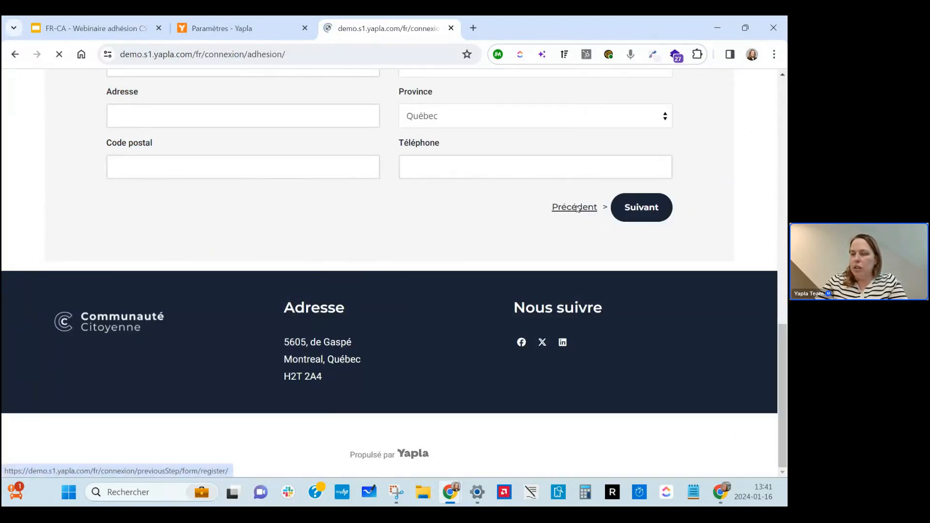
scroll(424, 318, "down", 5)
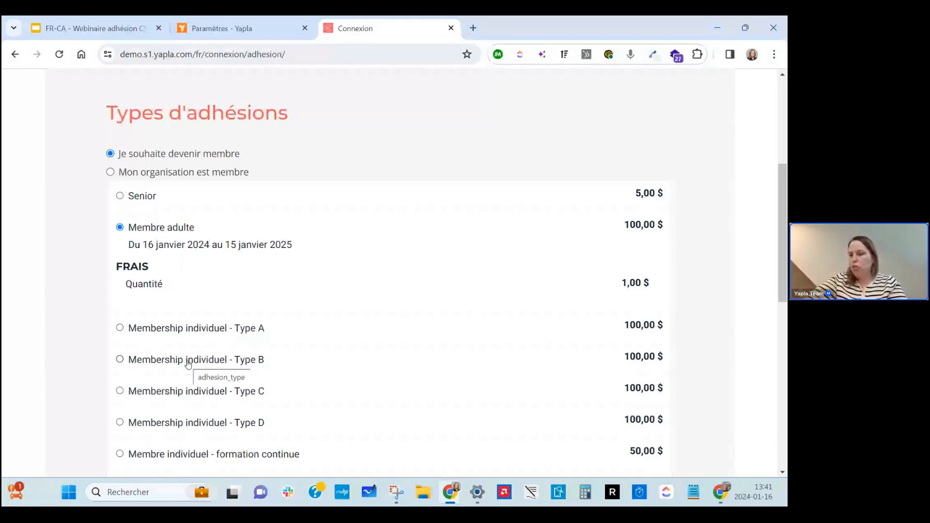
Return to the member settings and scroll down to the Adhésions section.
left_click(243, 30)
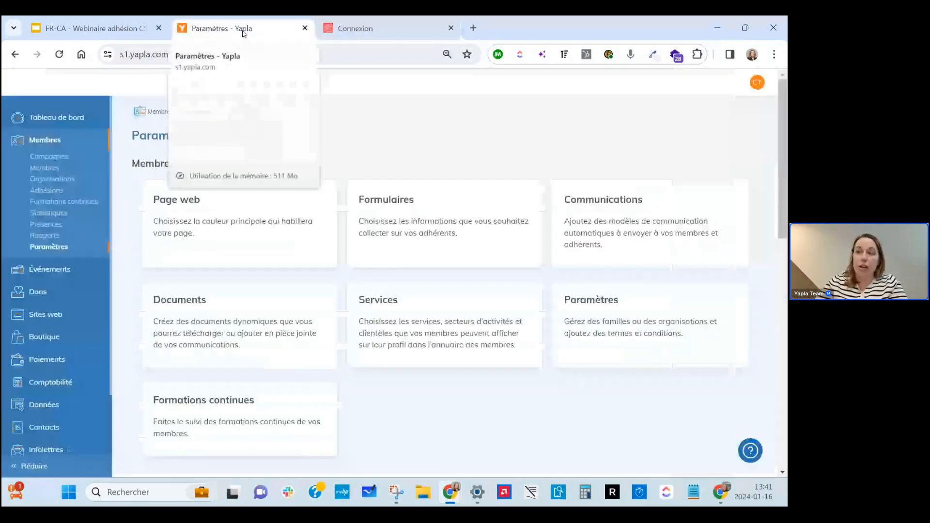
scroll(339, 204, "down", 2)
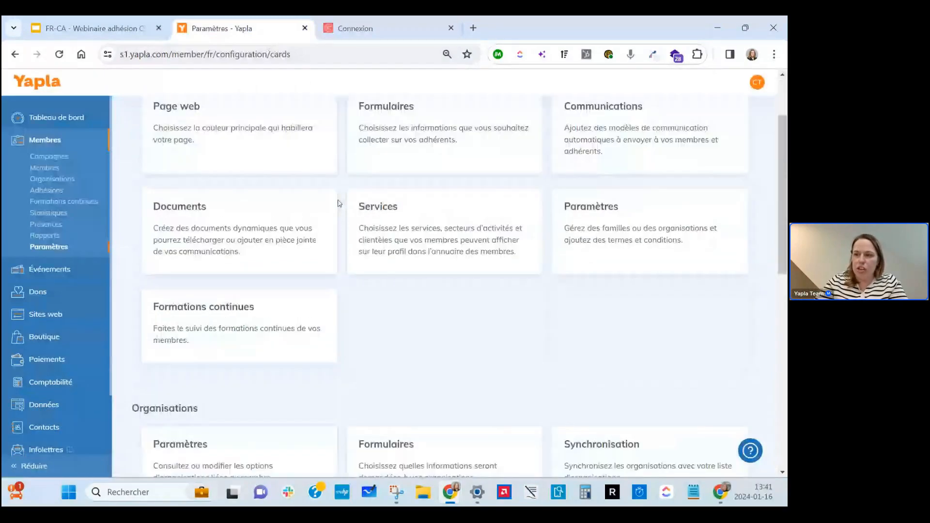
scroll(339, 203, "down", 6)
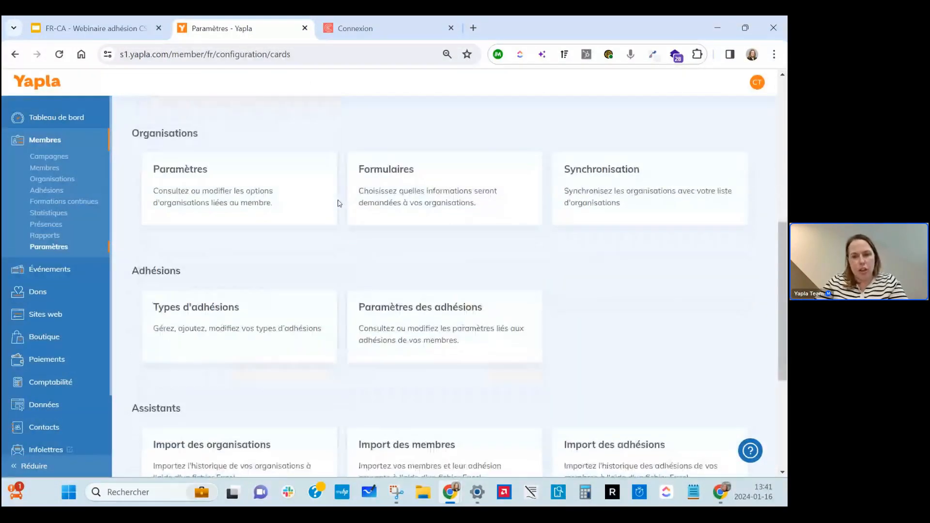
scroll(340, 204, "down", 1)
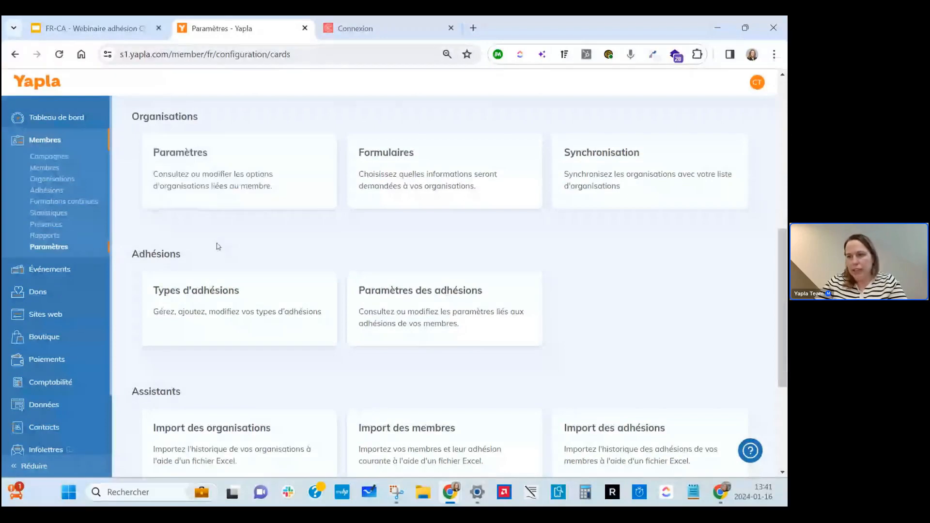
mouse_move(239, 310)
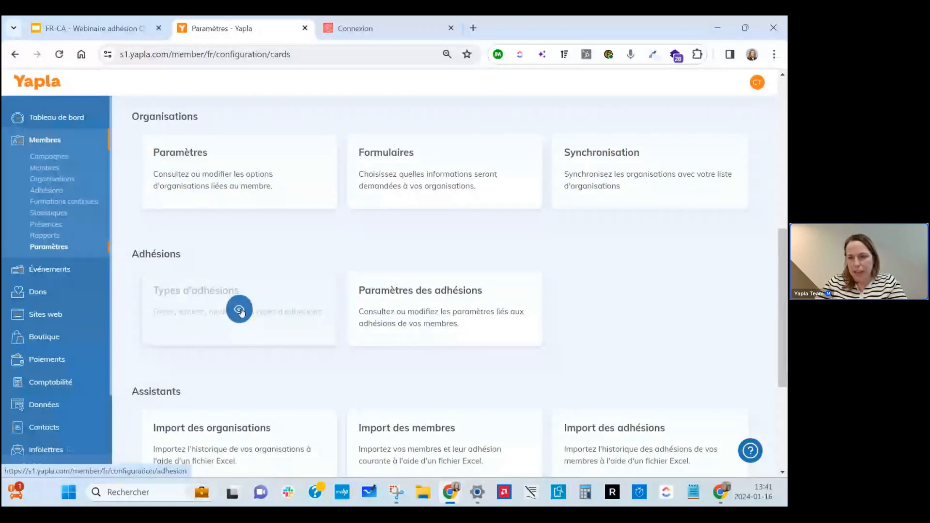
Browse the Types d'adhésions list and open the Membre adulte row for editing.
left_click(240, 310)
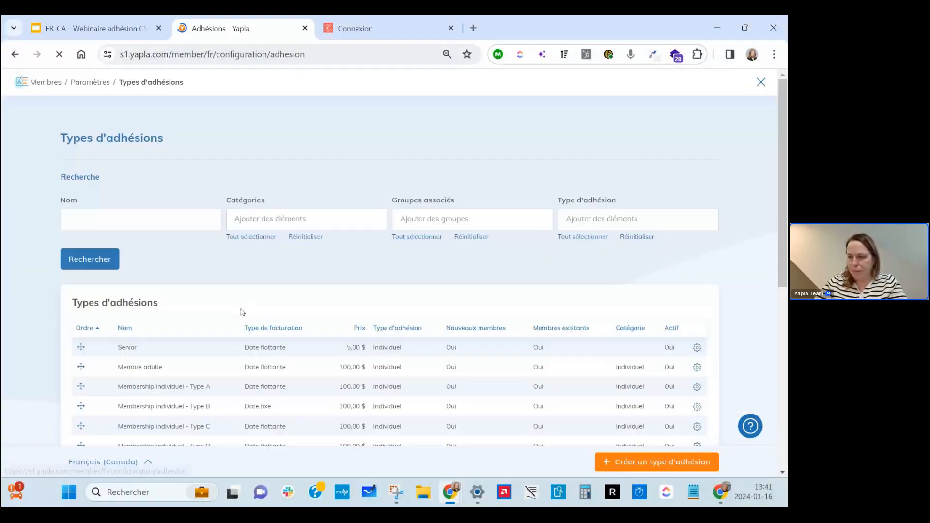
scroll(227, 280, "down", 2)
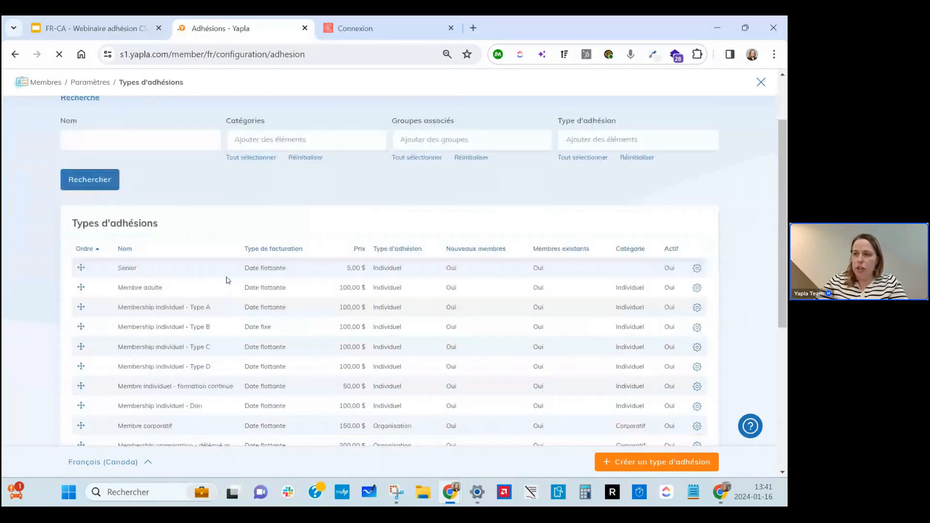
scroll(229, 280, "down", 1)
scroll(229, 280, "up", 2)
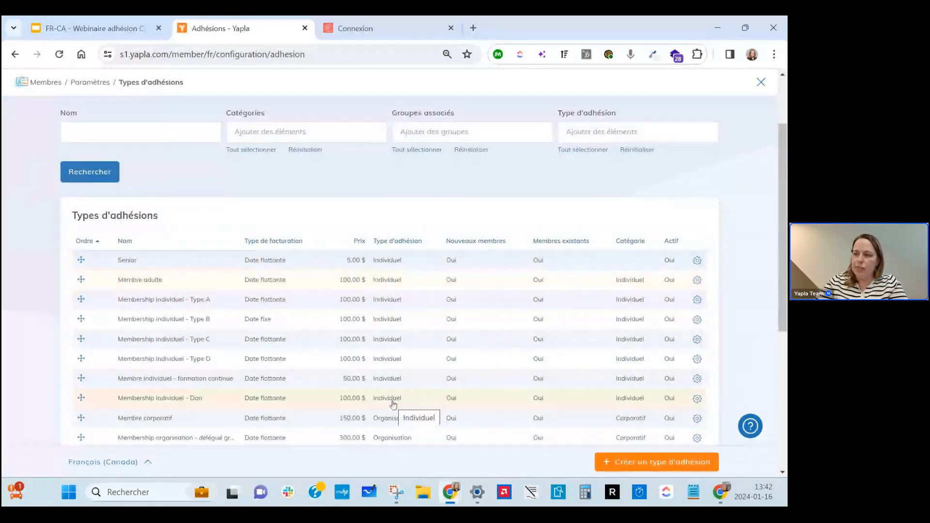
scroll(393, 404, "down", 3)
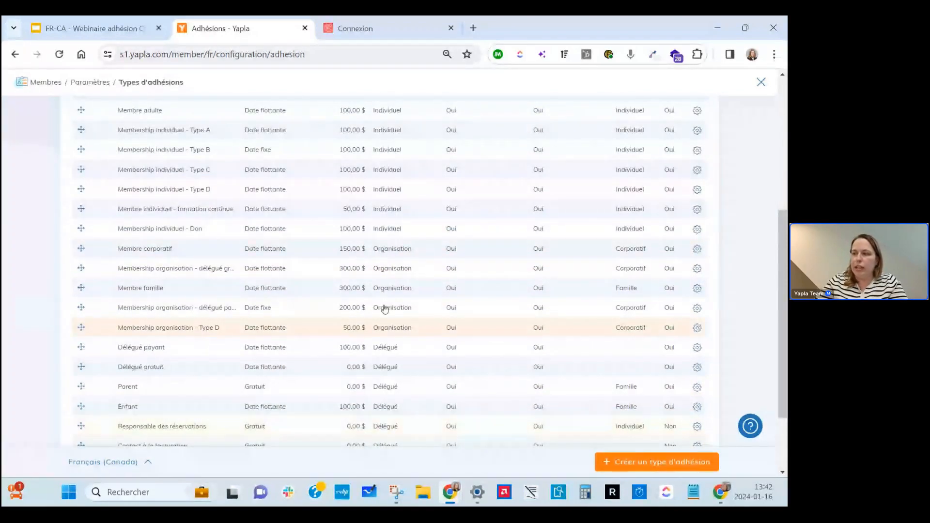
scroll(384, 309, "up", 4)
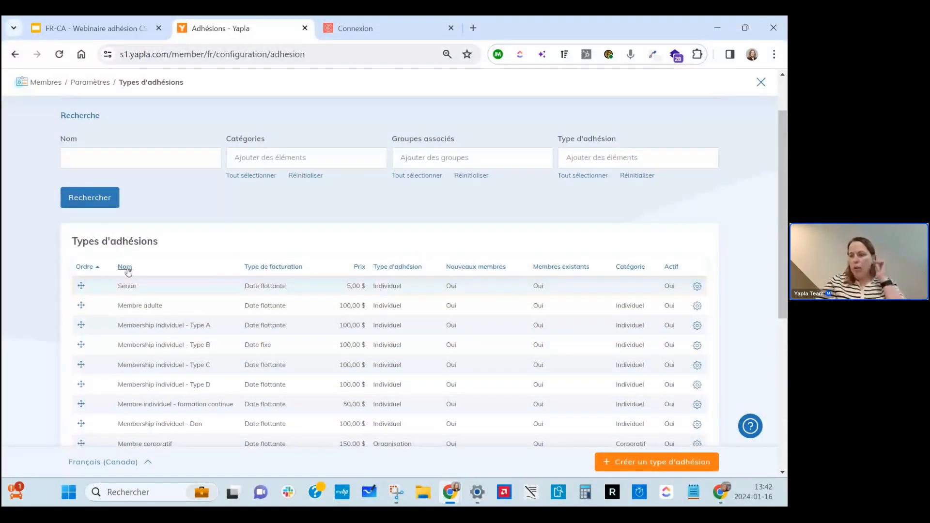
left_click(145, 308)
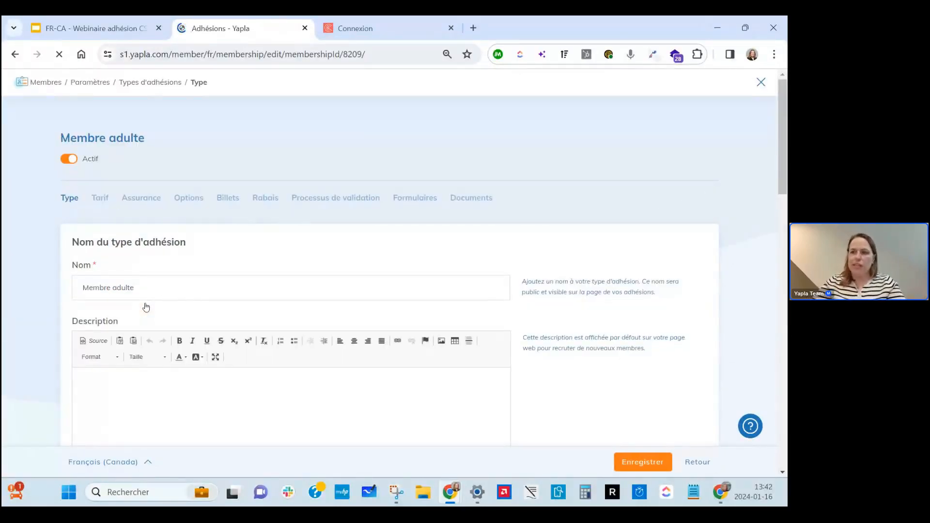
scroll(146, 307, "down", 3)
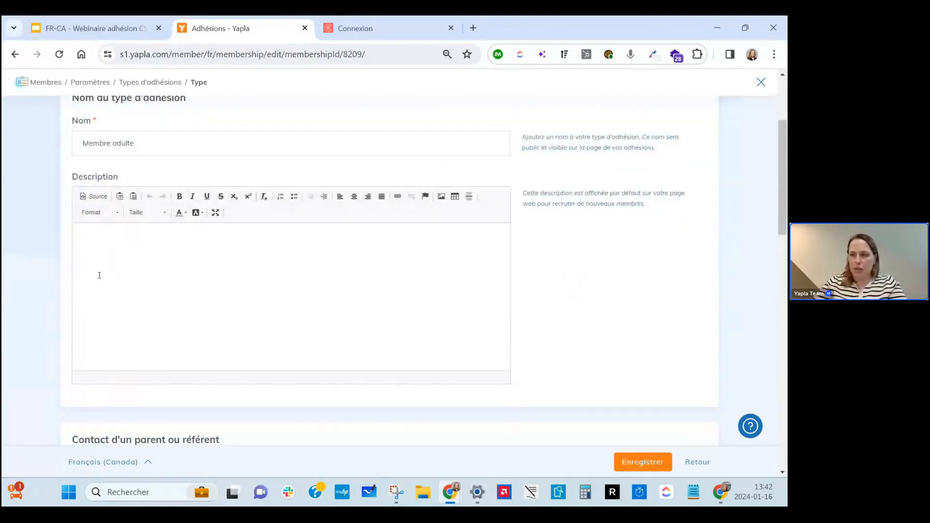
scroll(118, 290, "up", 2)
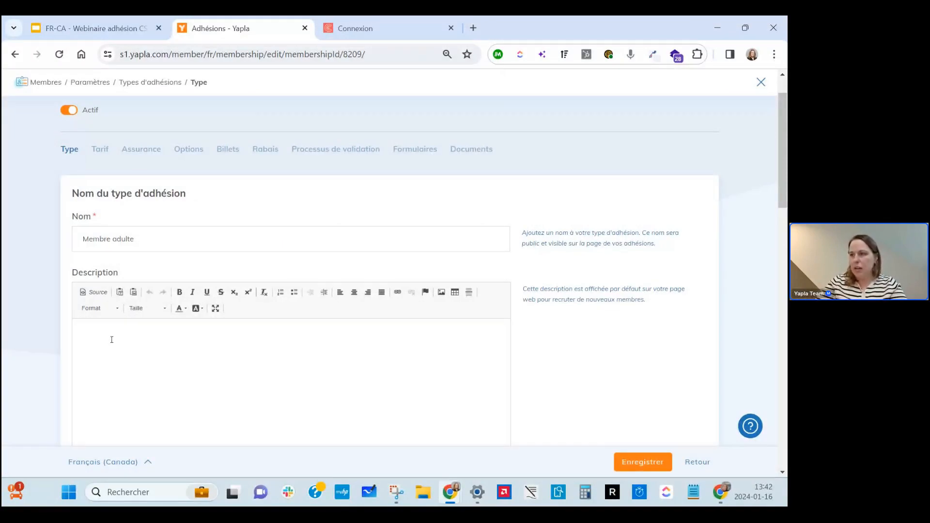
left_click(352, 25)
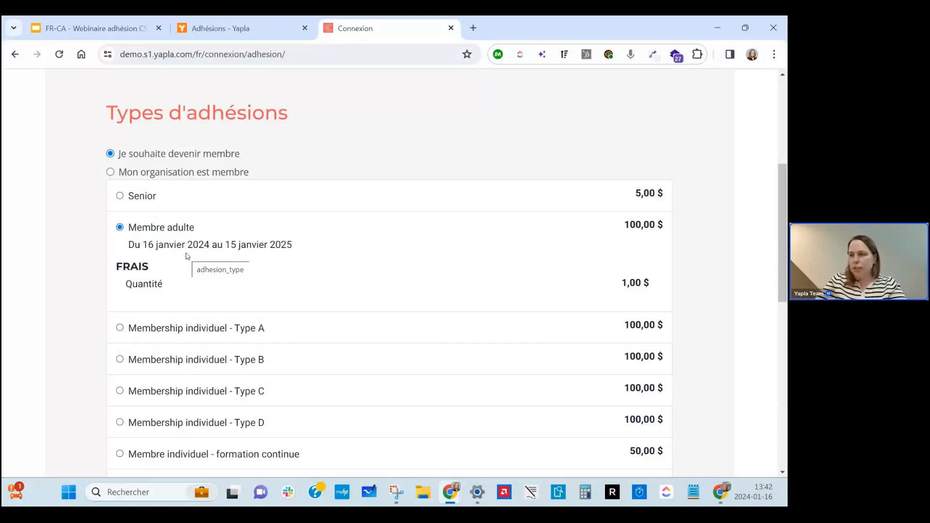
left_click(261, 29)
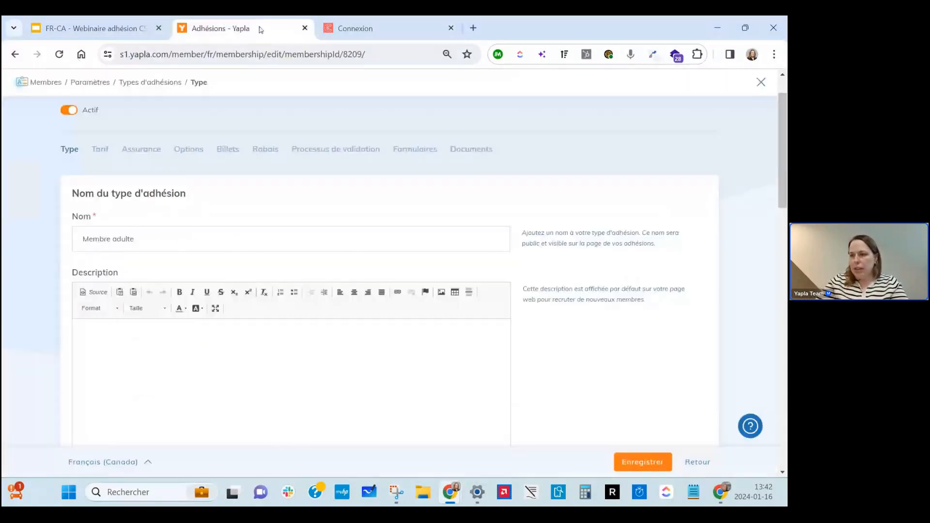
scroll(286, 301, "down", 3)
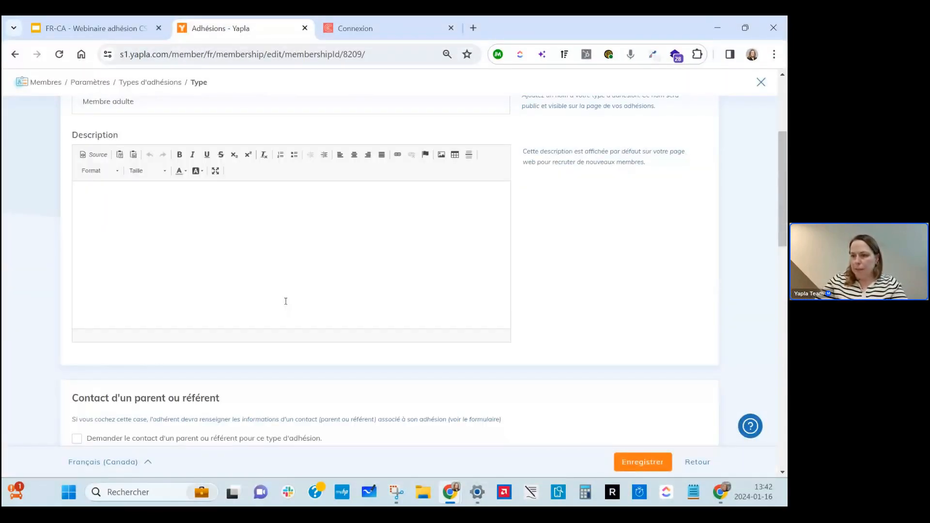
scroll(286, 302, "down", 7)
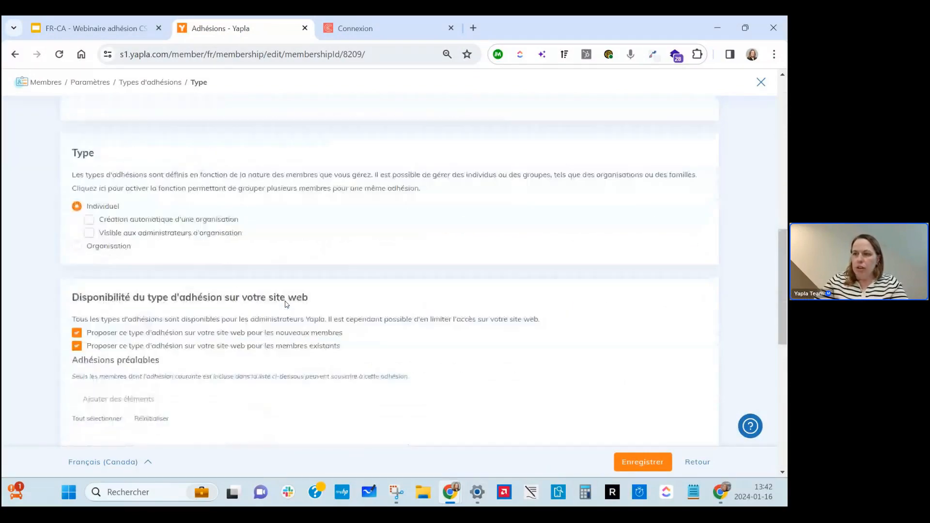
scroll(285, 303, "down", 2)
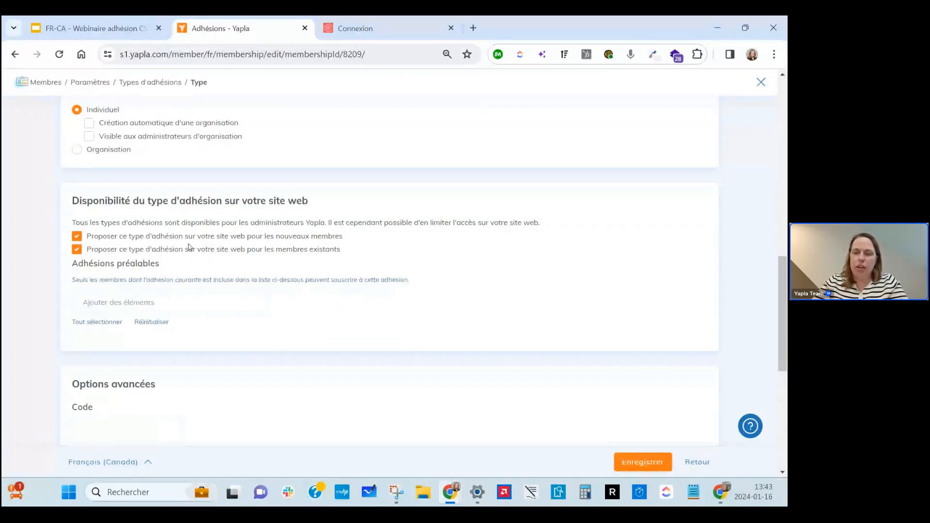
scroll(189, 247, "down", 2)
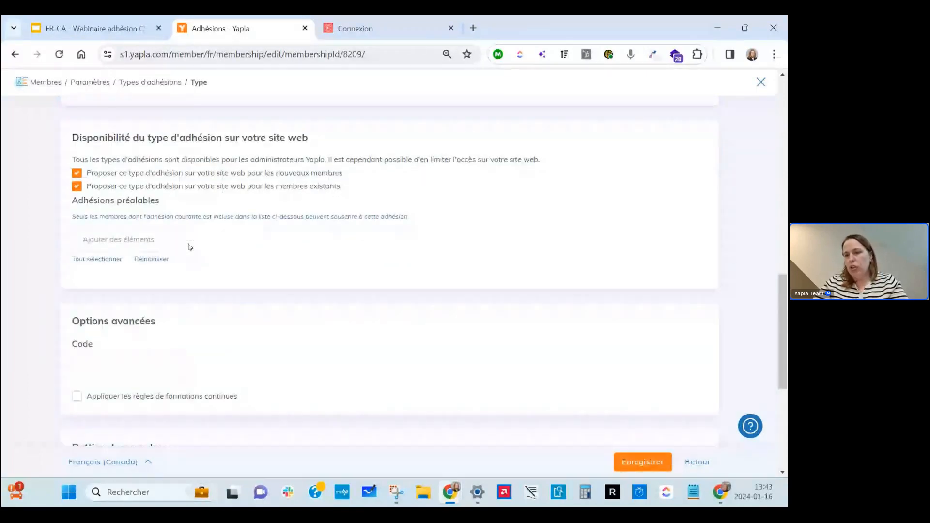
scroll(189, 247, "up", 10)
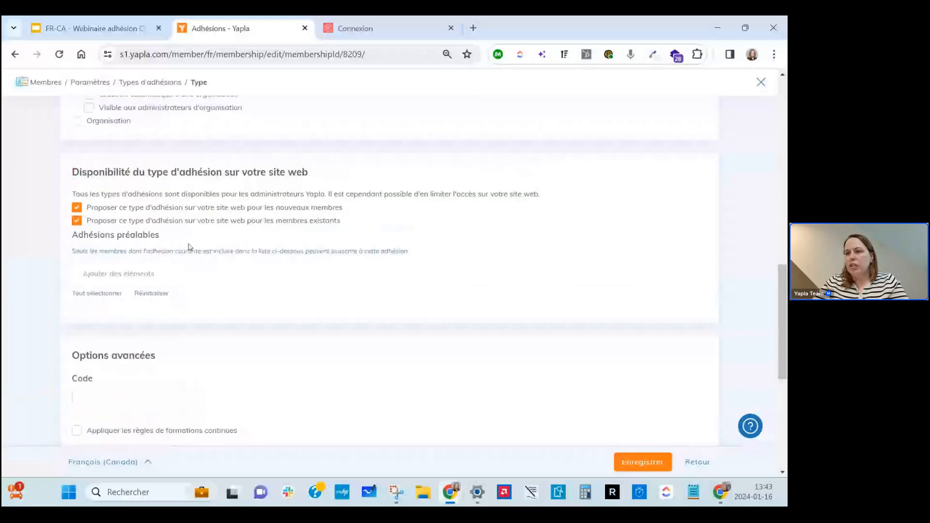
scroll(224, 257, "down", 8)
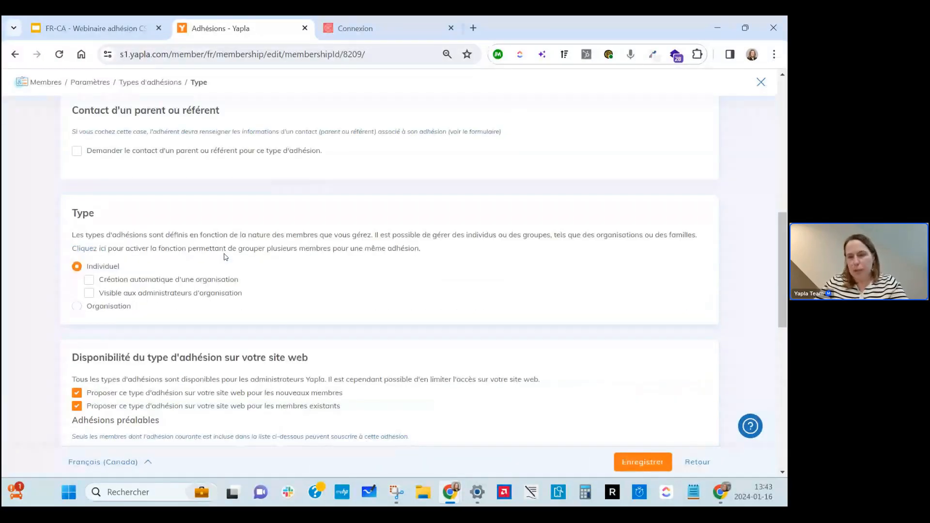
scroll(224, 257, "down", 10)
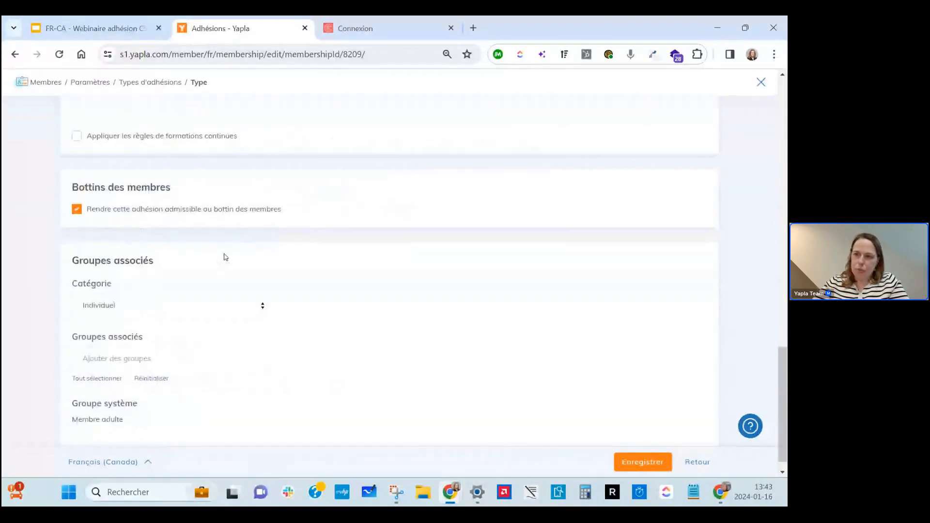
scroll(225, 256, "up", 12)
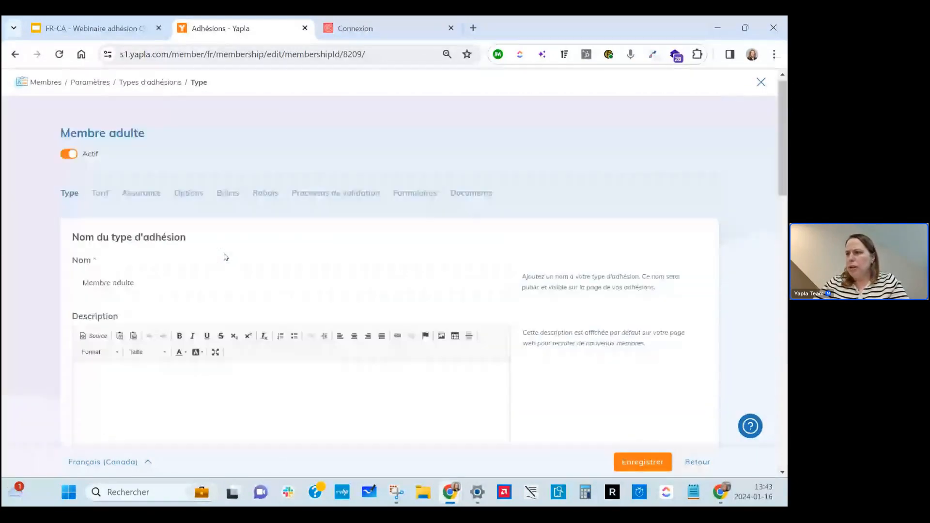
Open Membre adulte's Tarif page and review its billing, renewal and donation sections.
left_click(100, 198)
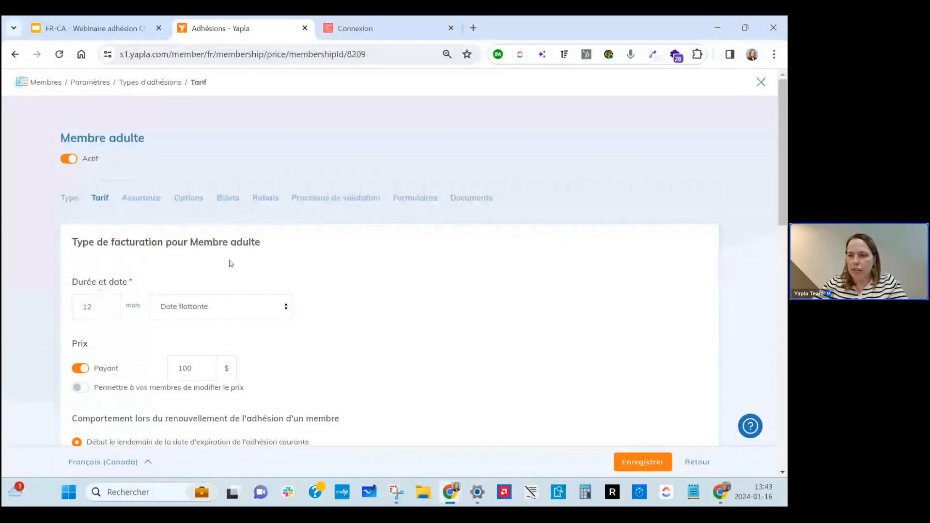
scroll(286, 311, "down", 3)
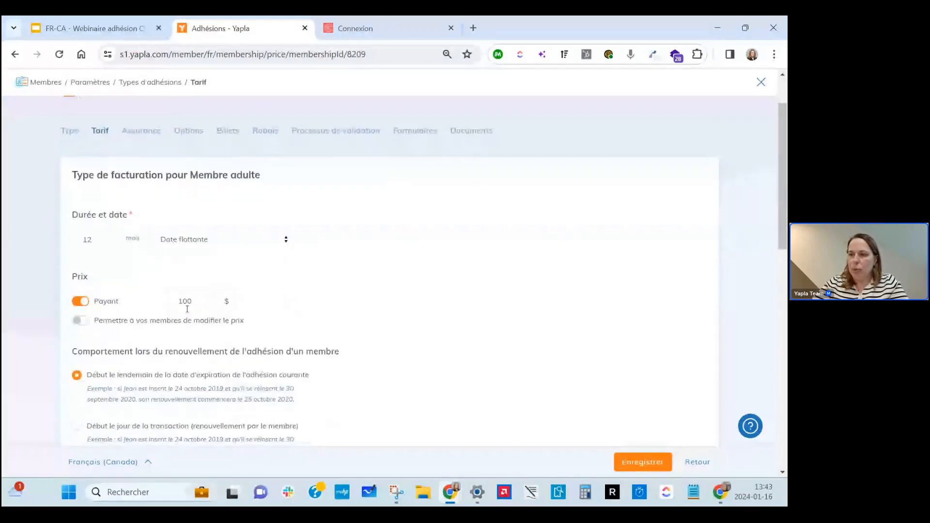
scroll(381, 342, "down", 3)
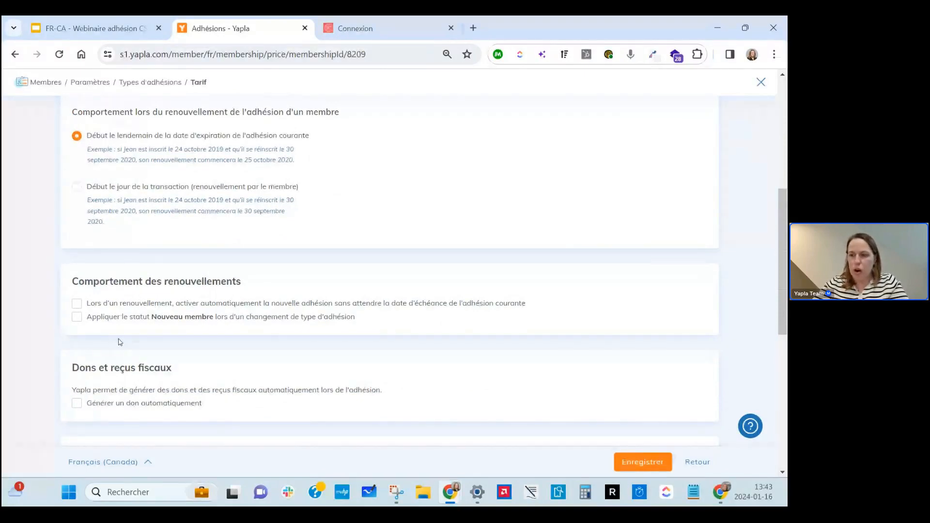
scroll(119, 342, "down", 1)
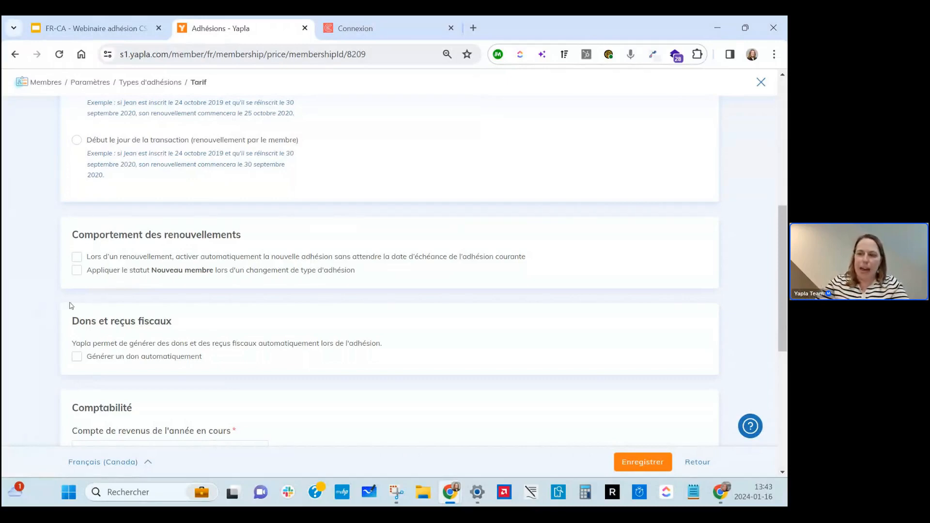
left_click(77, 357)
left_click(191, 392)
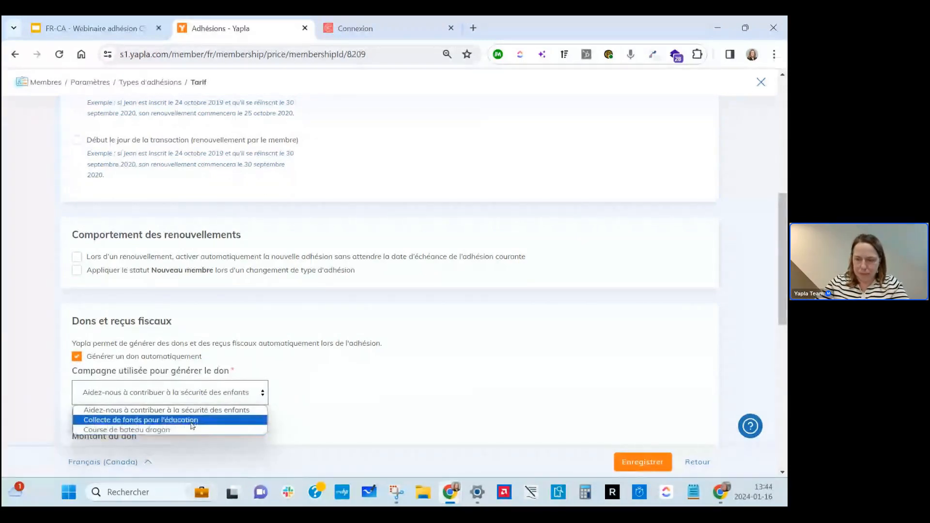
left_click(77, 357)
left_click(76, 357)
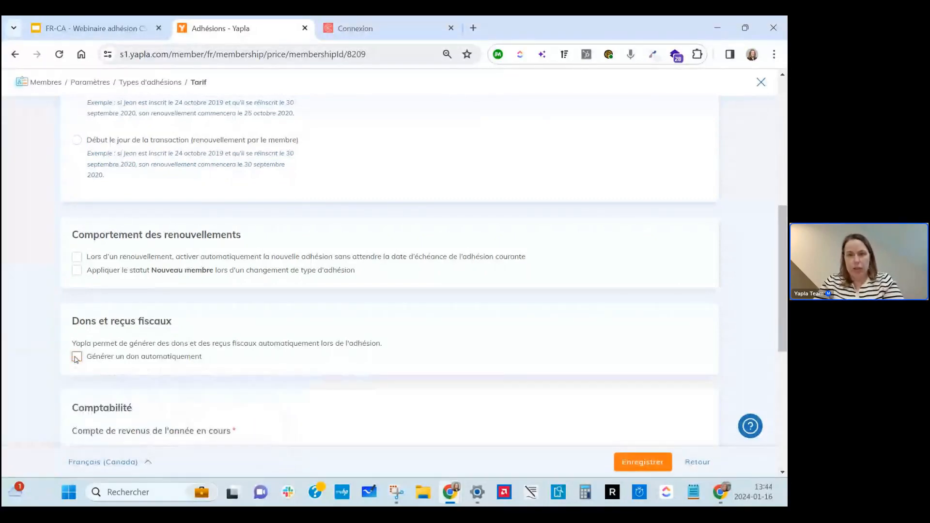
left_click(138, 363)
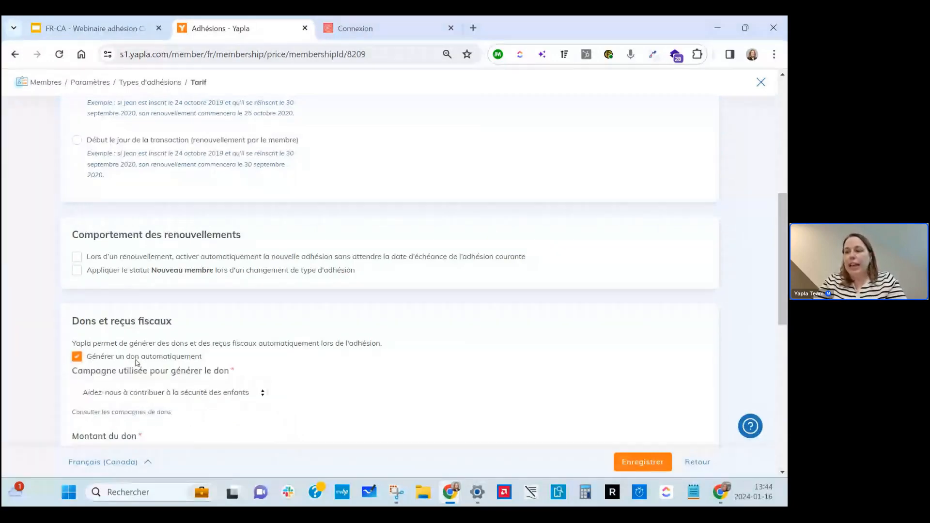
left_click(135, 392)
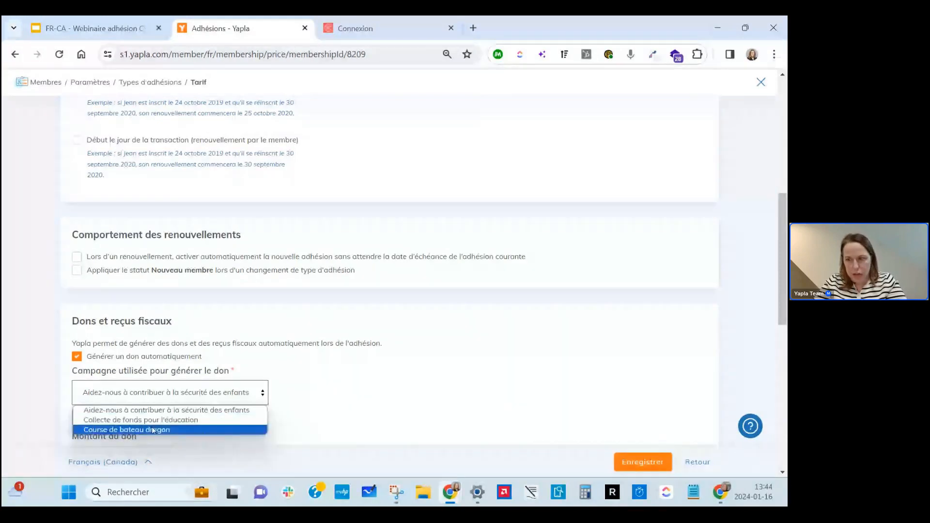
left_click(309, 401)
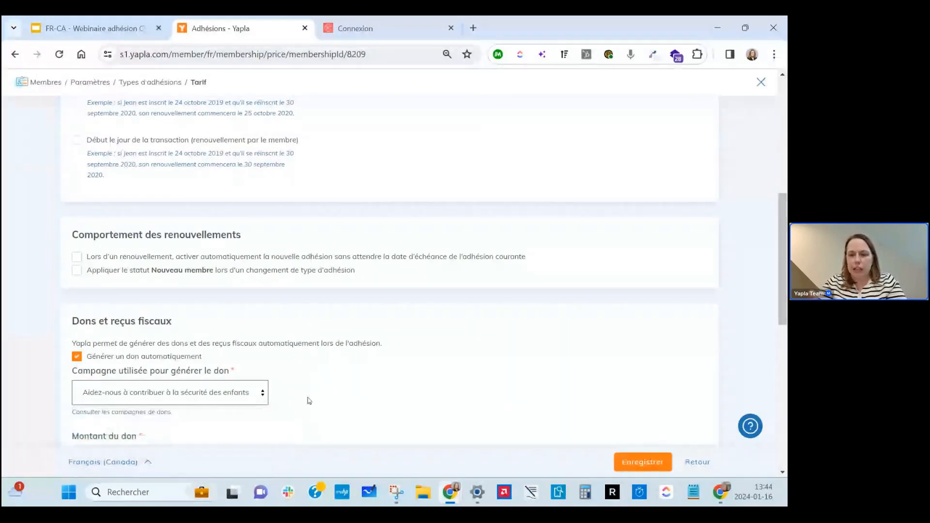
left_click(309, 401)
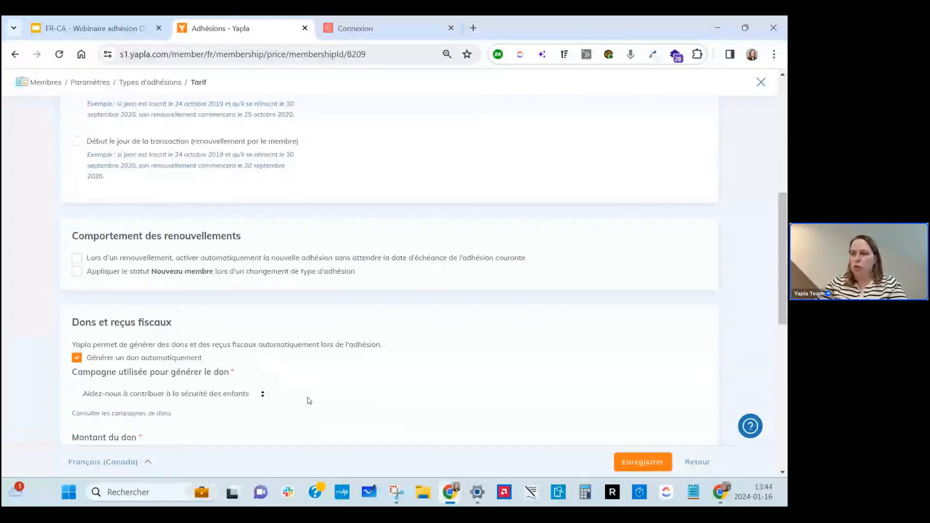
scroll(309, 401, "up", 5)
scroll(309, 401, "down", 6)
scroll(296, 393, "down", 1)
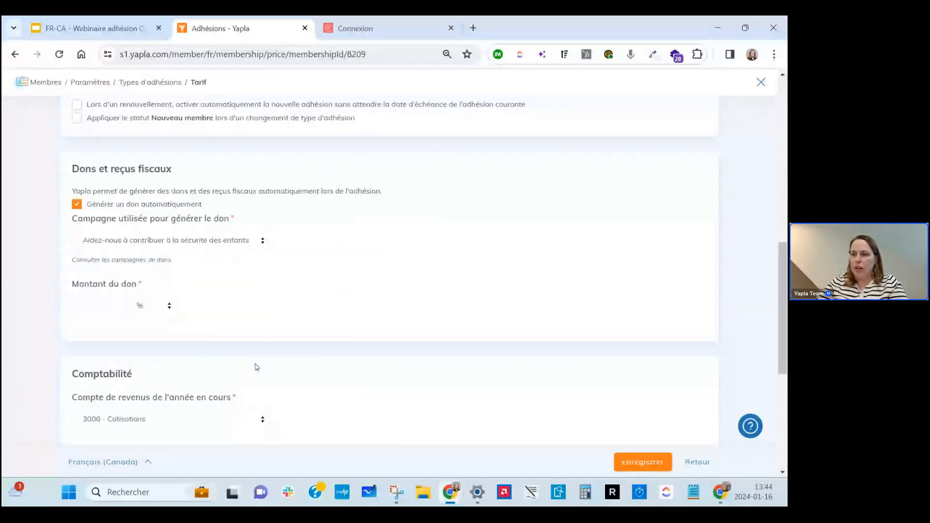
left_click(102, 308)
left_click(141, 306)
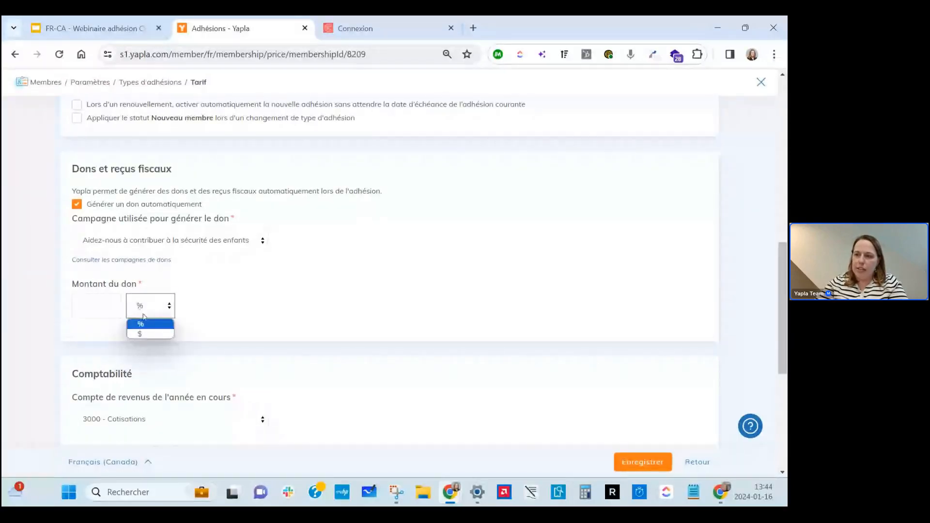
left_click(91, 300)
left_click(142, 305)
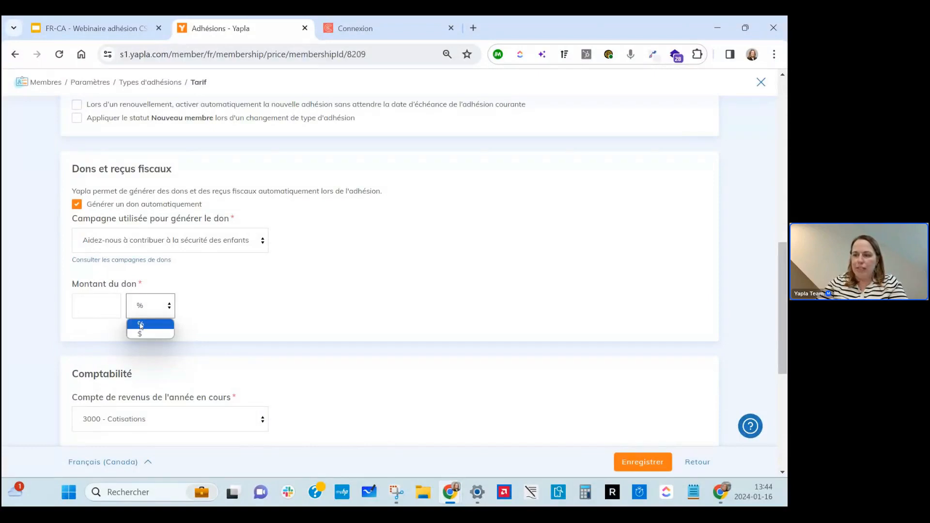
left_click(246, 324)
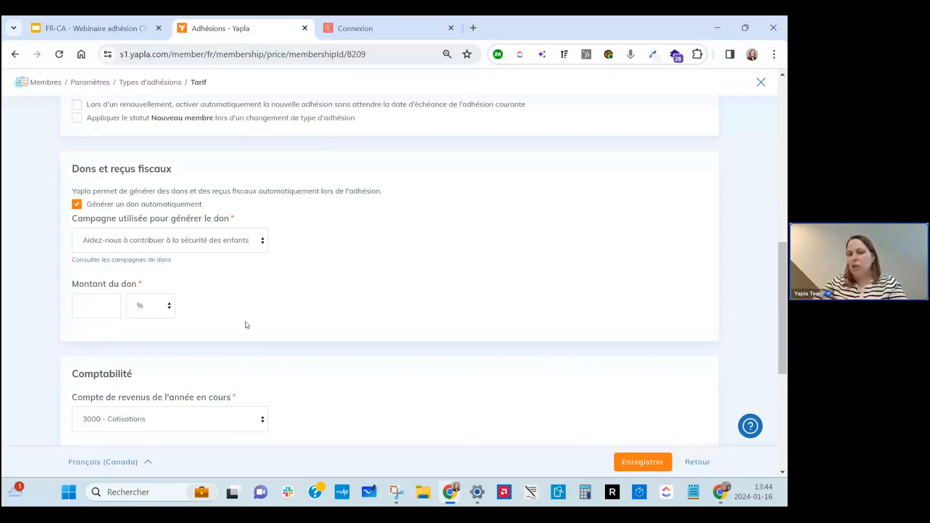
left_click(77, 204)
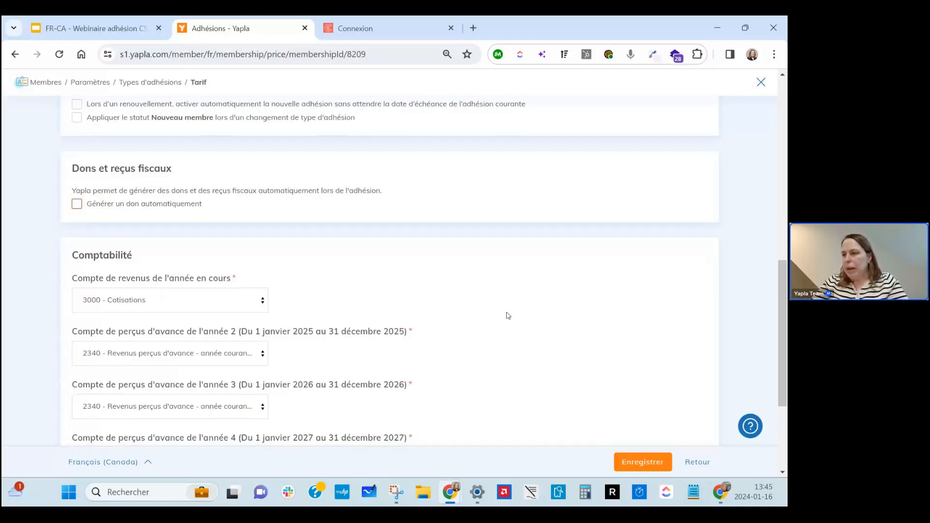
scroll(508, 316, "down", 2)
scroll(508, 316, "down", 3)
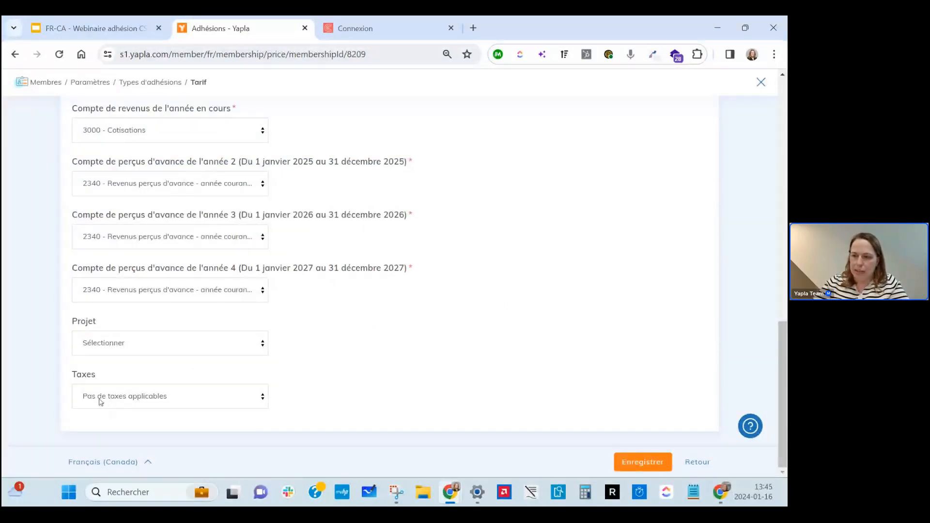
left_click(99, 401)
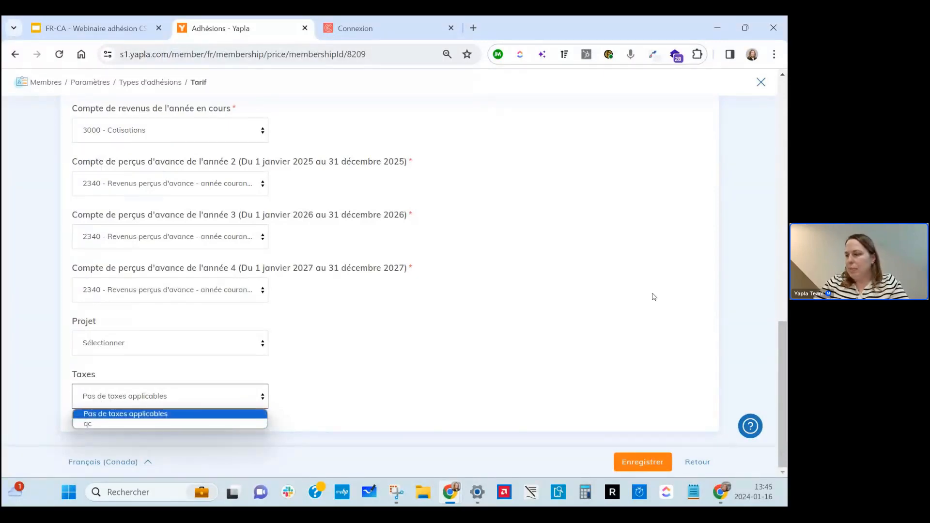
scroll(640, 297, "up", 3)
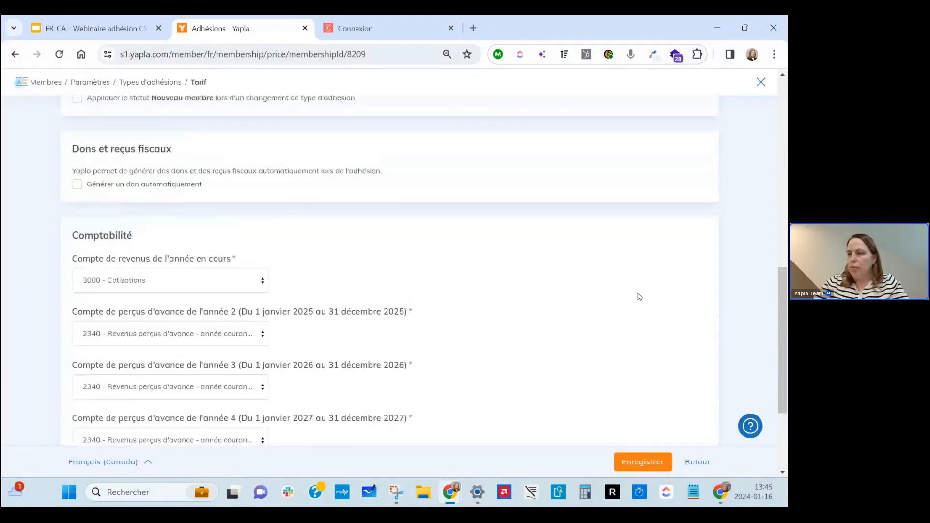
scroll(640, 297, "up", 10)
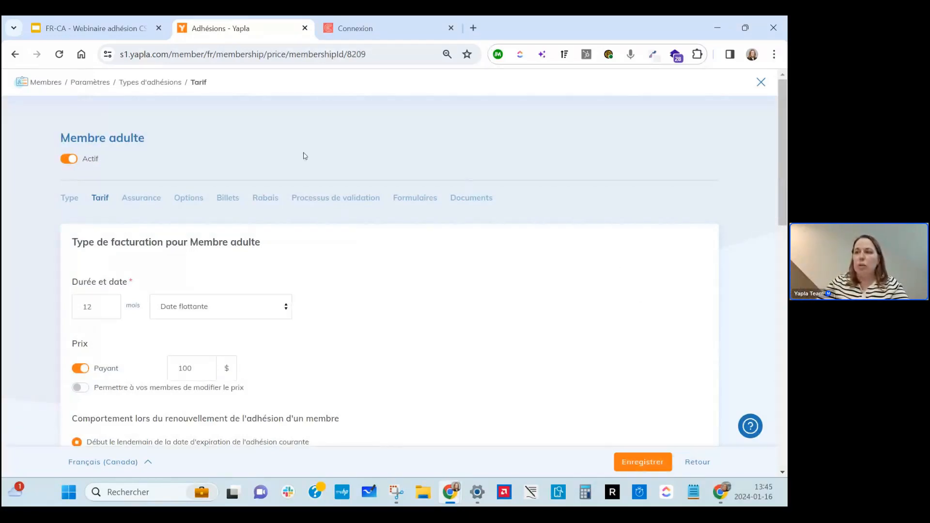
Open Membre adulte's Options, then view the public signup page listing it at 100,00 $.
left_click(188, 196)
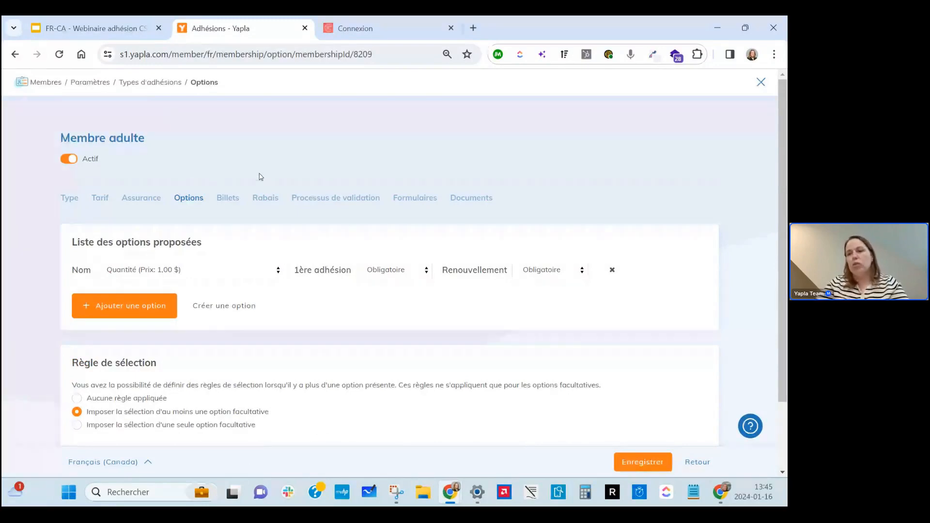
key("ctrl+Tab")
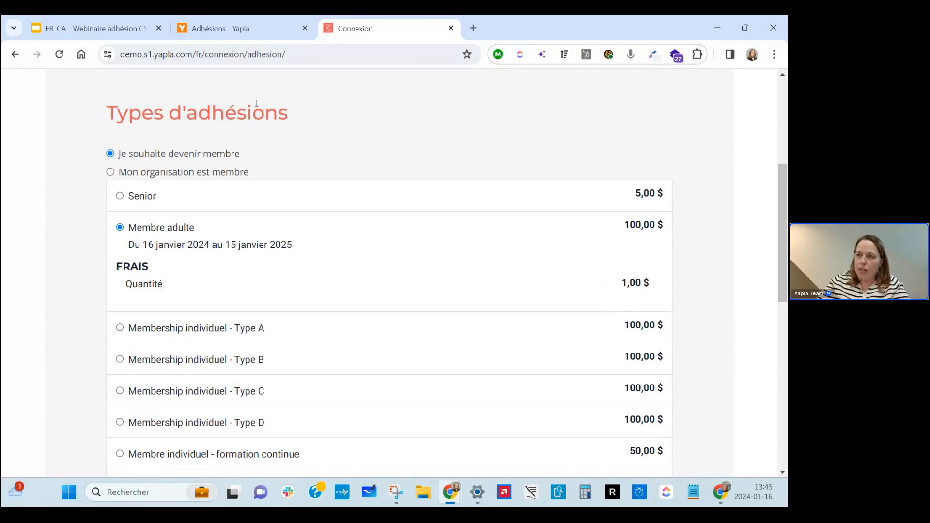
Set the Quantité option's 1ère adhésion requirement to Optionnel and save it.
left_click(255, 19)
left_click(371, 20)
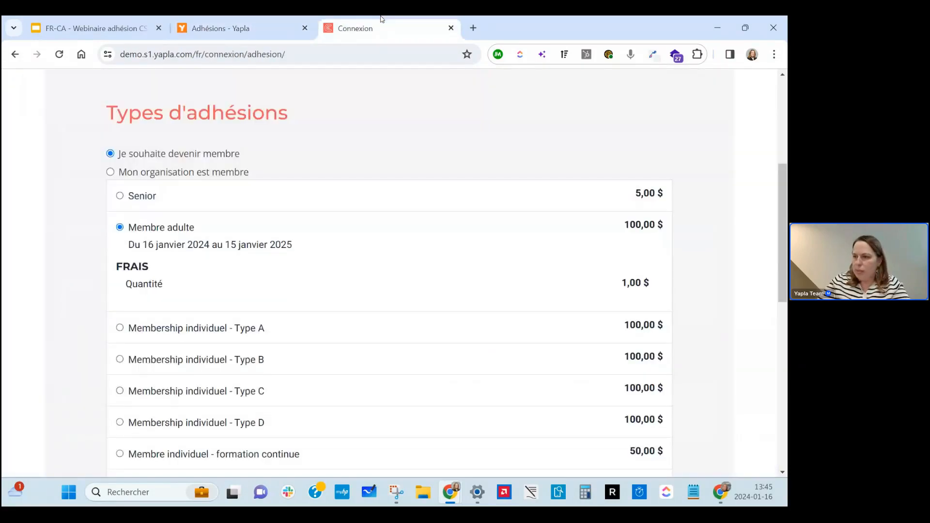
left_click(216, 19)
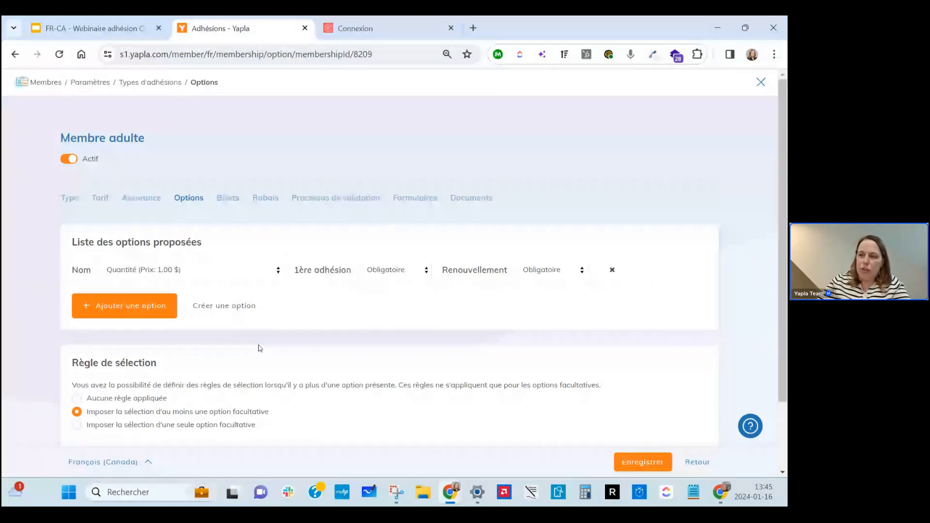
left_click(390, 277)
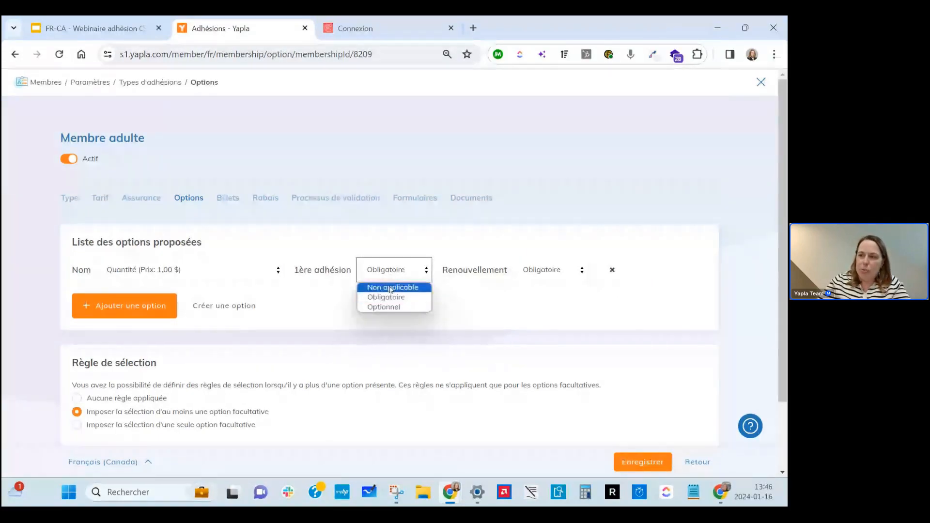
left_click(384, 307)
left_click(635, 463)
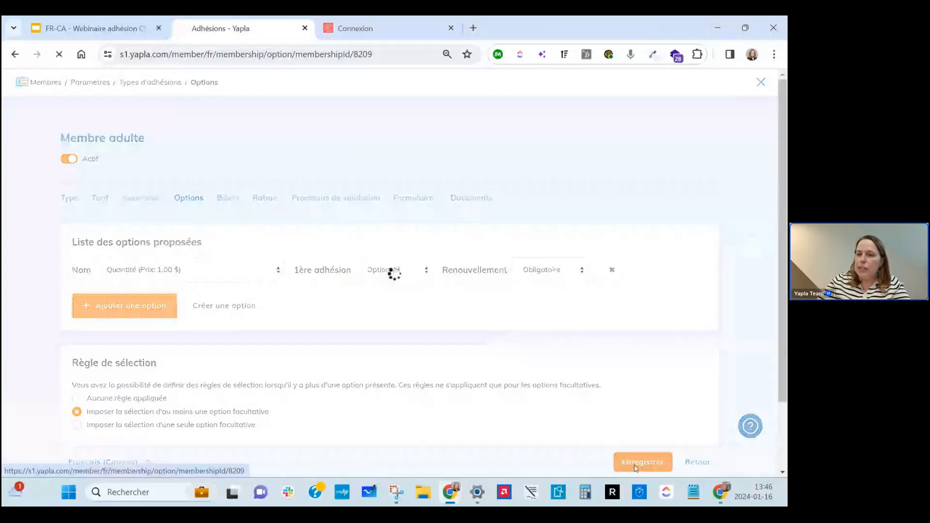
Reload the signup form and test ticking Quantité and raising its quantity to 2.
left_click(355, 28)
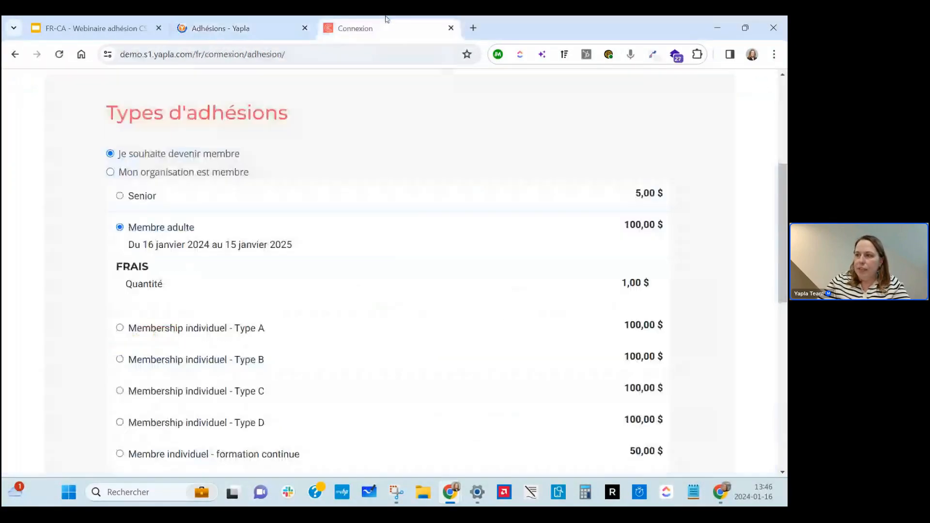
left_click(58, 55)
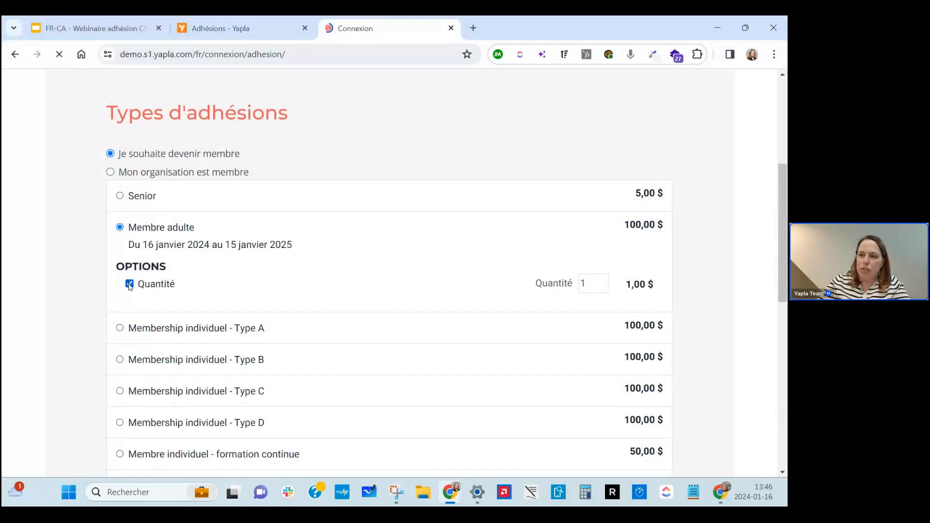
left_click(130, 283)
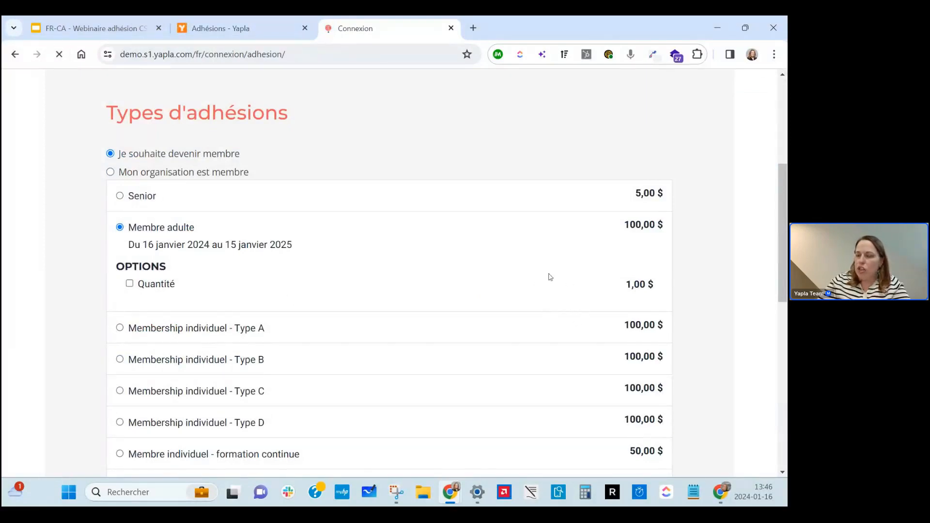
left_click(129, 284)
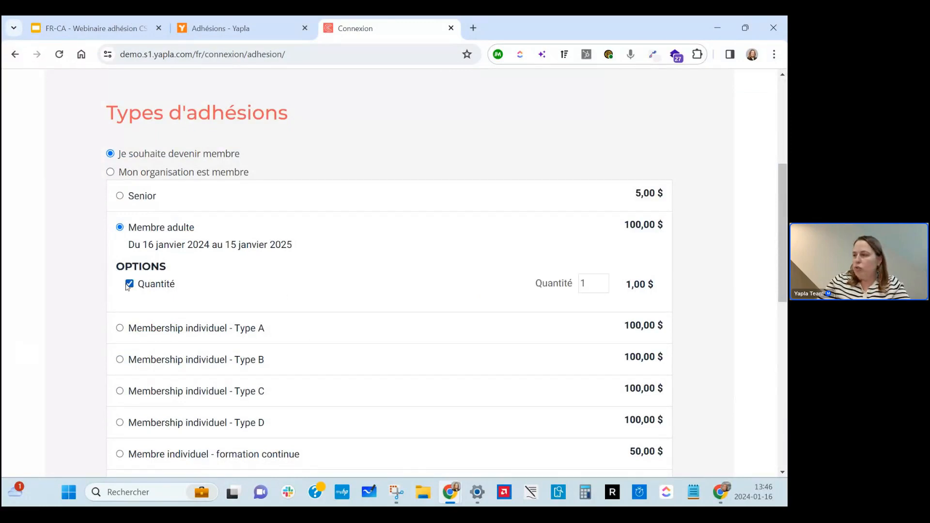
left_click(604, 281)
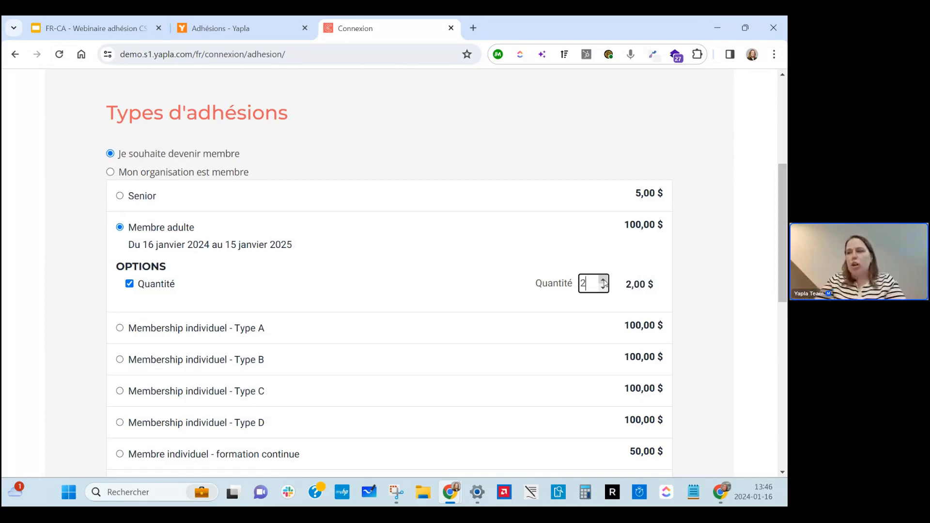
left_click(202, 294)
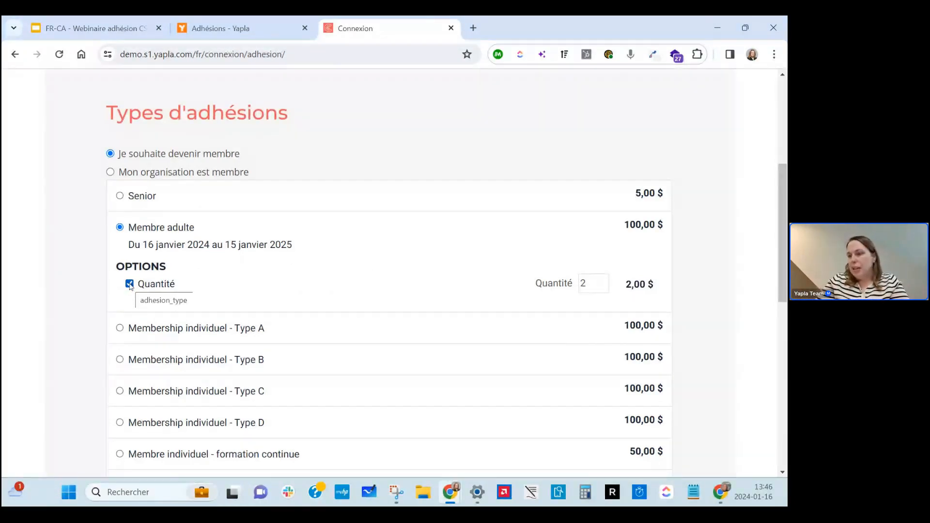
left_click(130, 284)
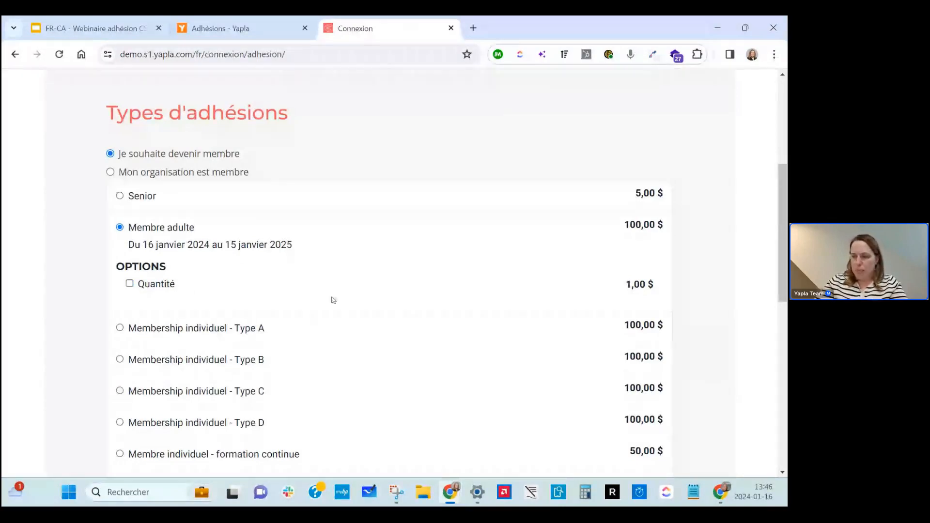
Open the Processus de validation settings for Membre adulte.
left_click(268, 20)
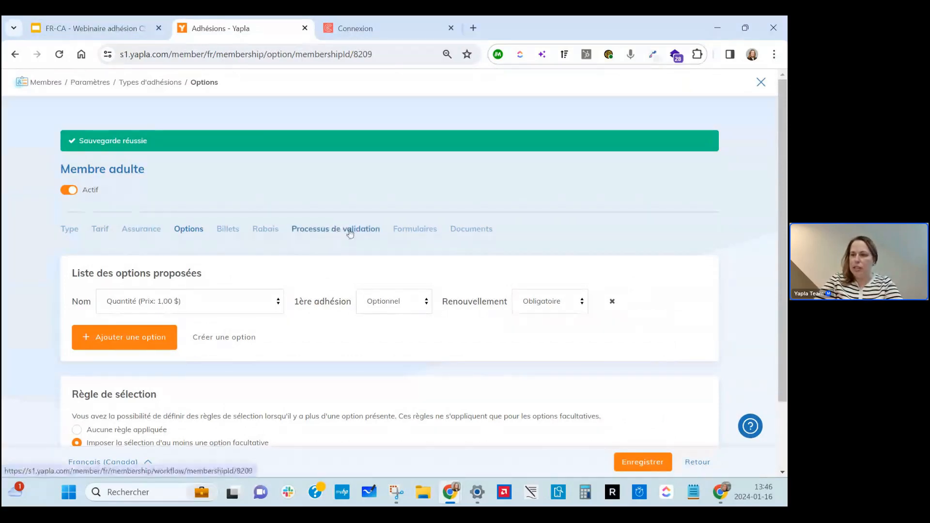
left_click(348, 231)
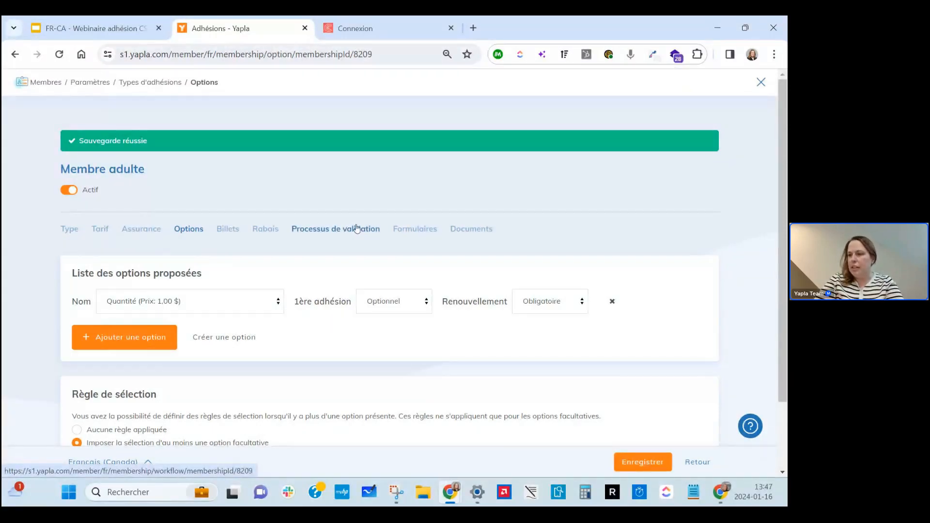
left_click(357, 229)
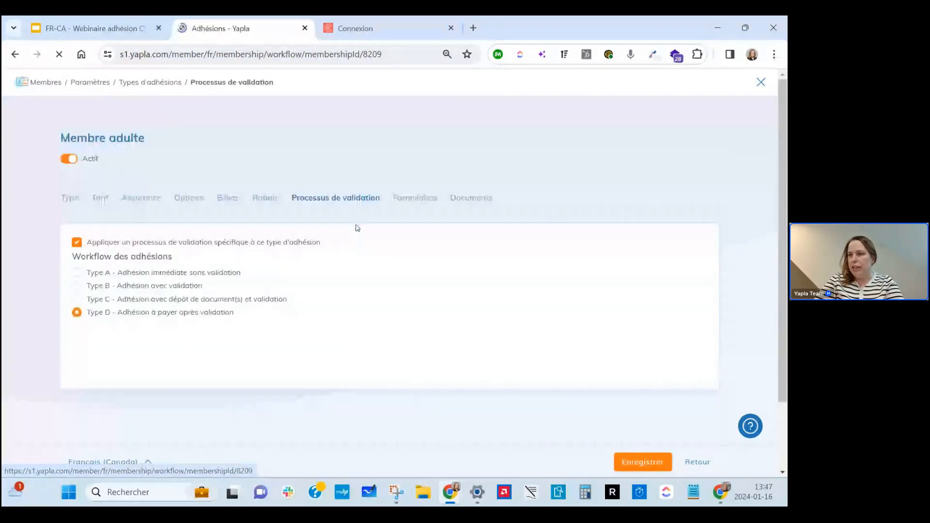
Preview the Type A workflow, then select Type B - Adhésion avec validation.
left_click(88, 274)
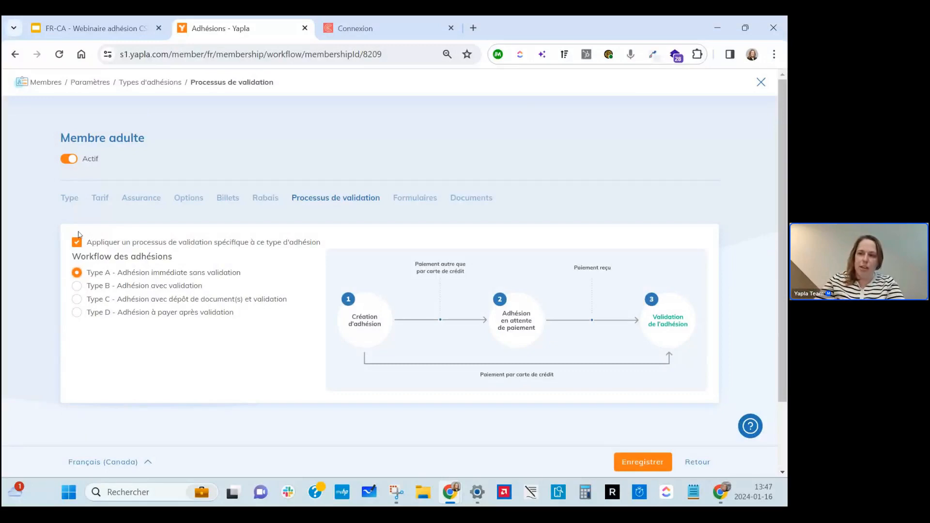
left_click(76, 287)
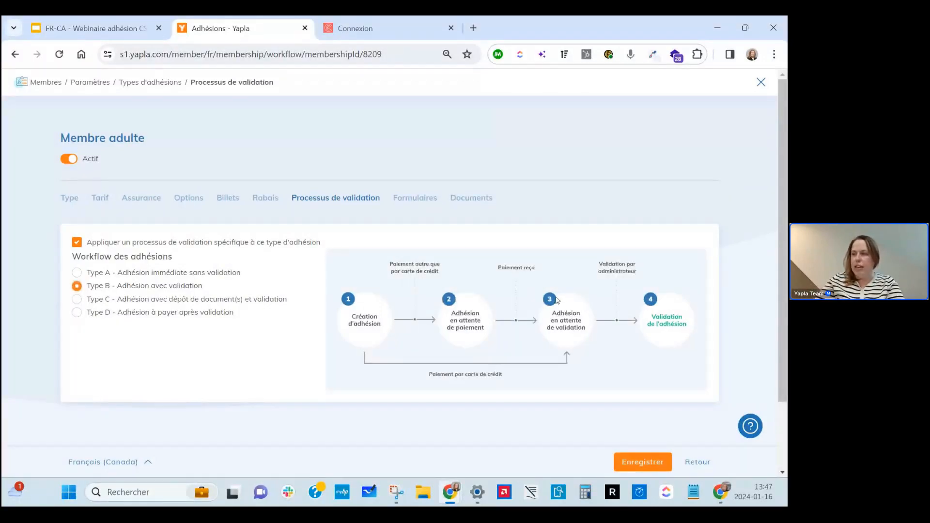
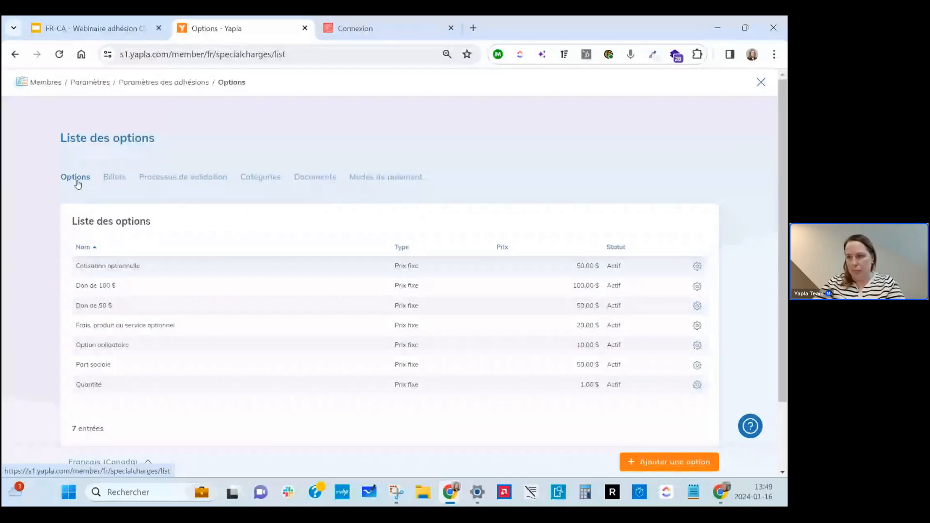
Open the Processus de validation page, where Type A - Adhésion immédiate sans validation is selected.
left_click(166, 182)
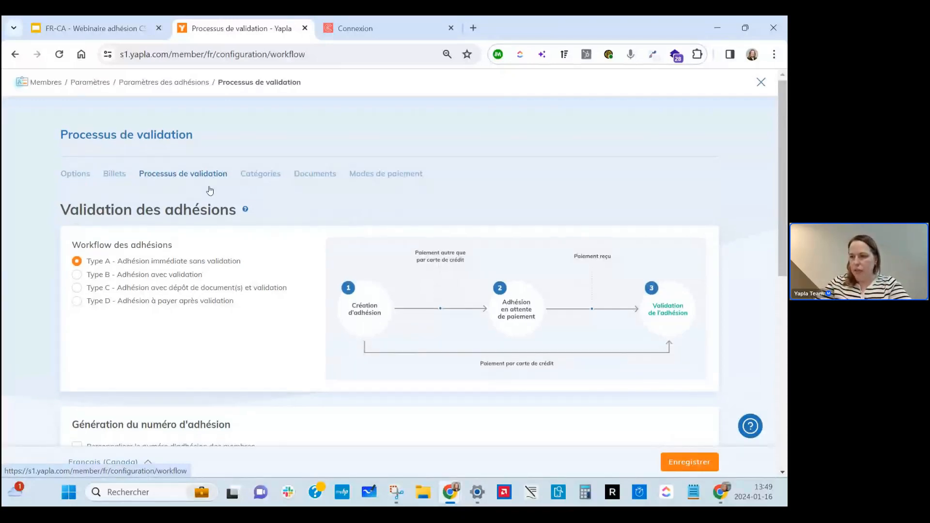
scroll(210, 191, "down", 4)
scroll(209, 187, "down", 4)
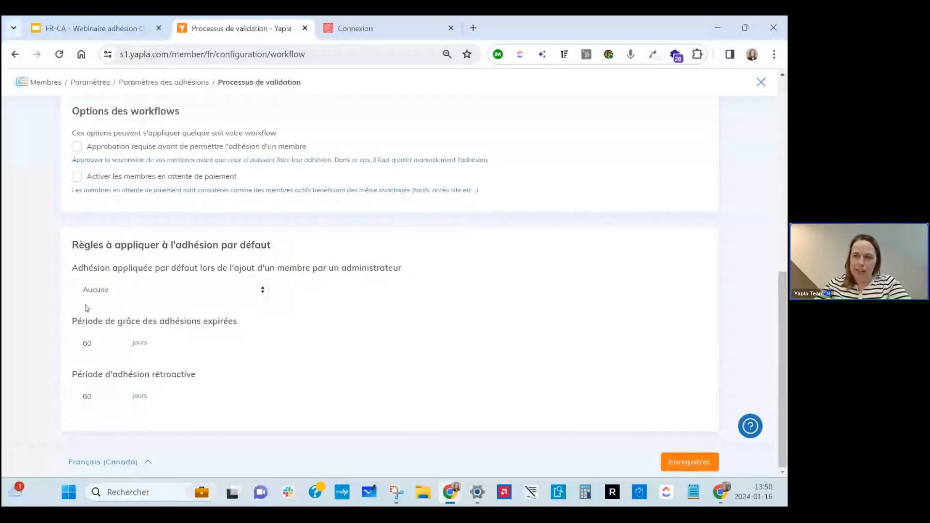
left_click_drag(73, 321, 245, 326)
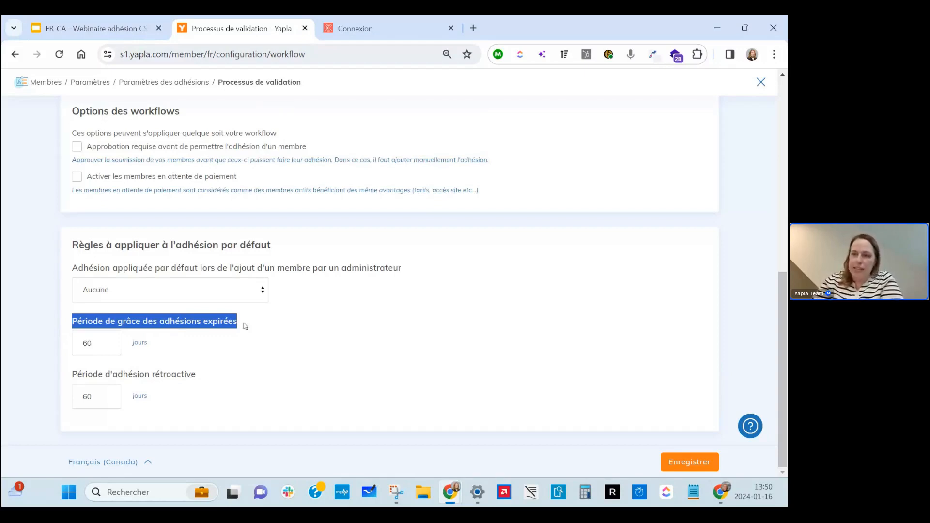
left_click(103, 336)
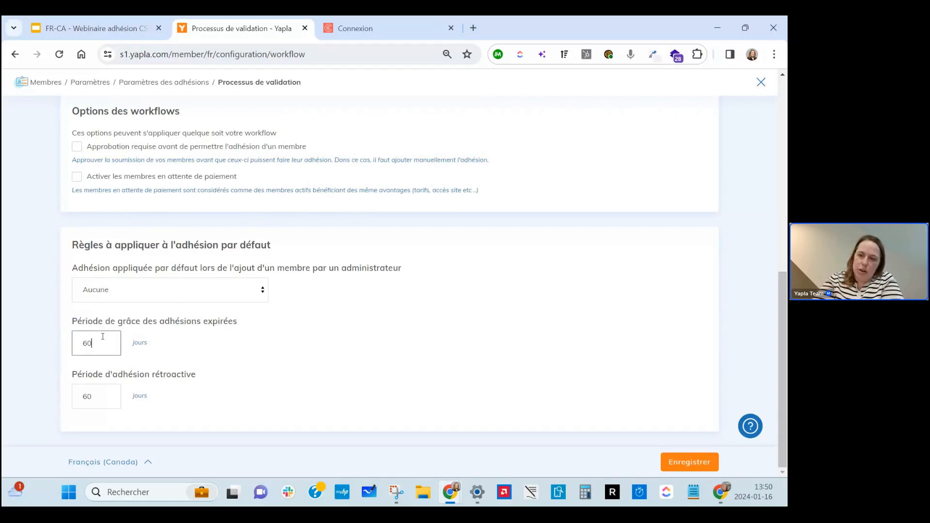
key("BackSpace")
key("BackSpace")
type("0")
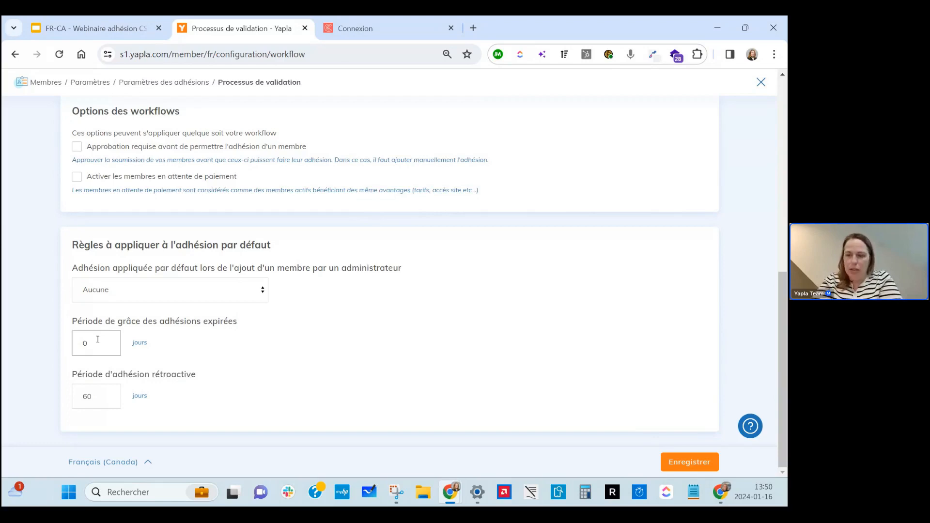
key("BackSpace")
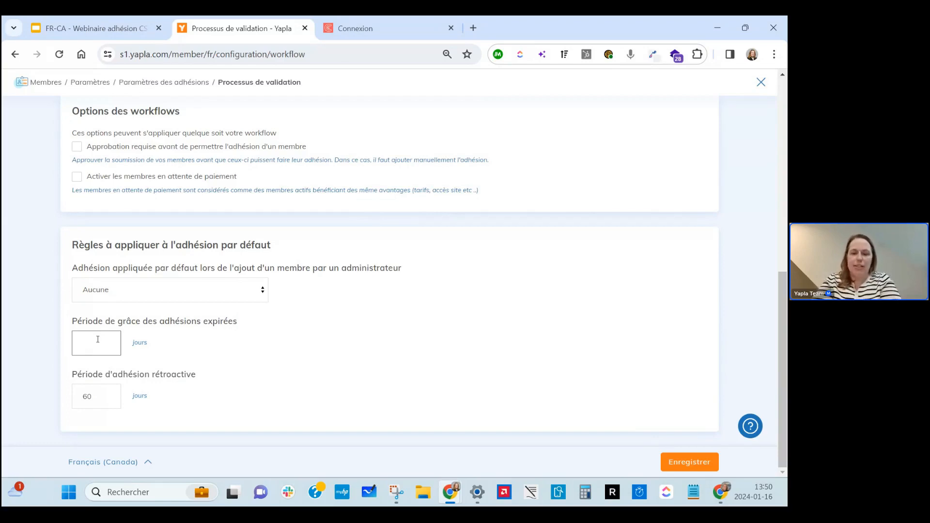
type("60")
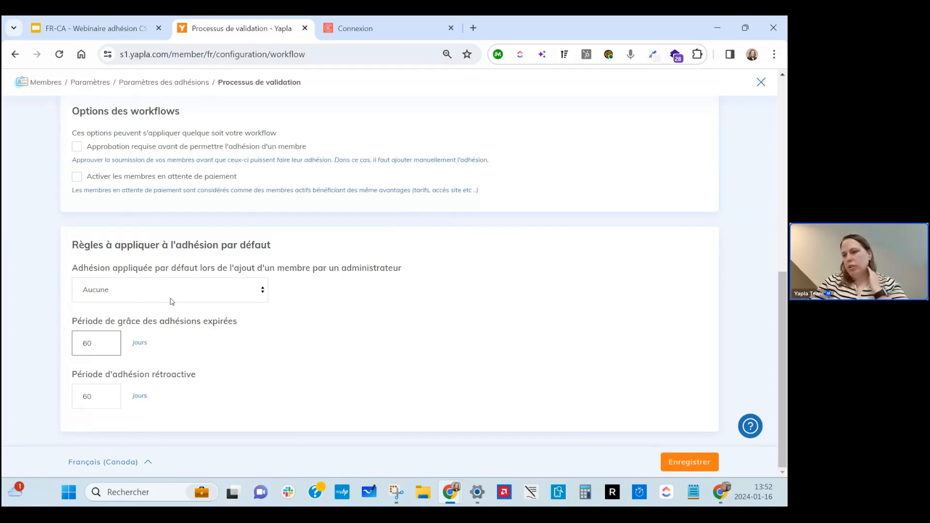
scroll(281, 250, "up", 10)
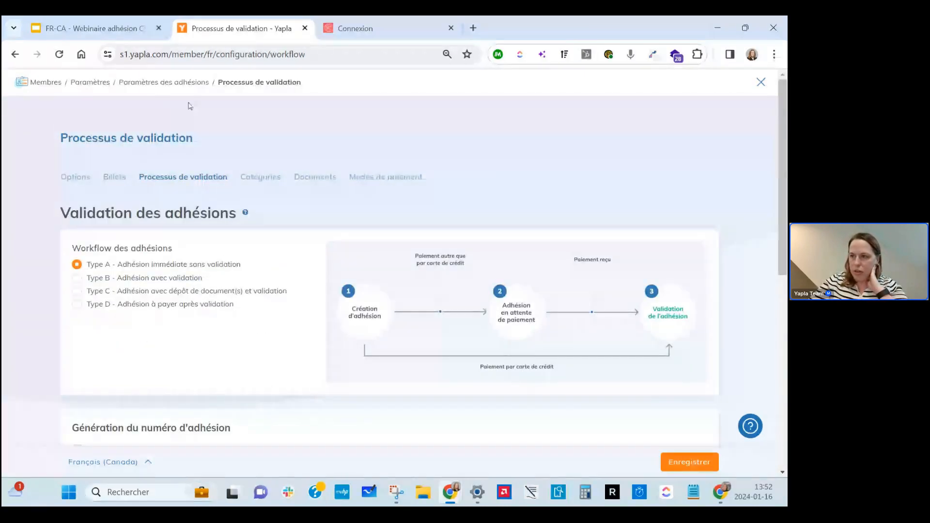
Go back to the membership campaigns and open the members' Paramètres page.
left_click(46, 82)
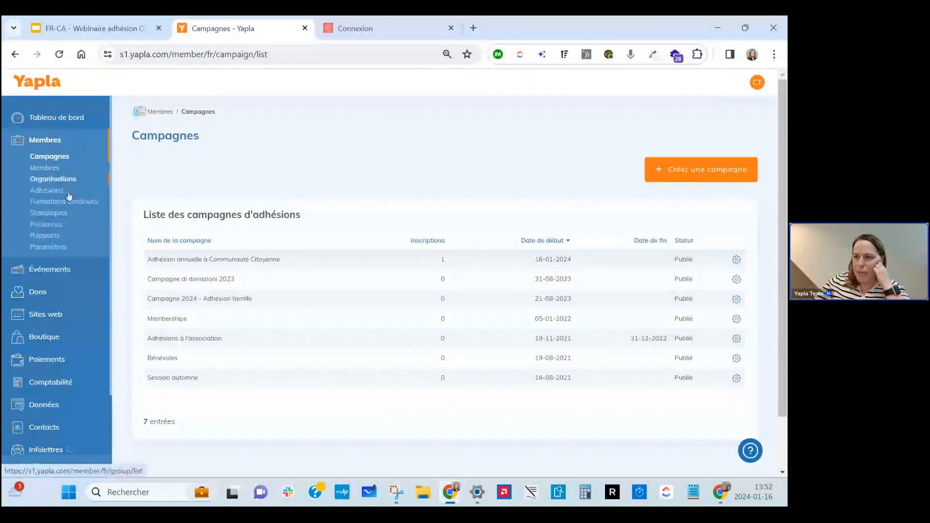
left_click(63, 248)
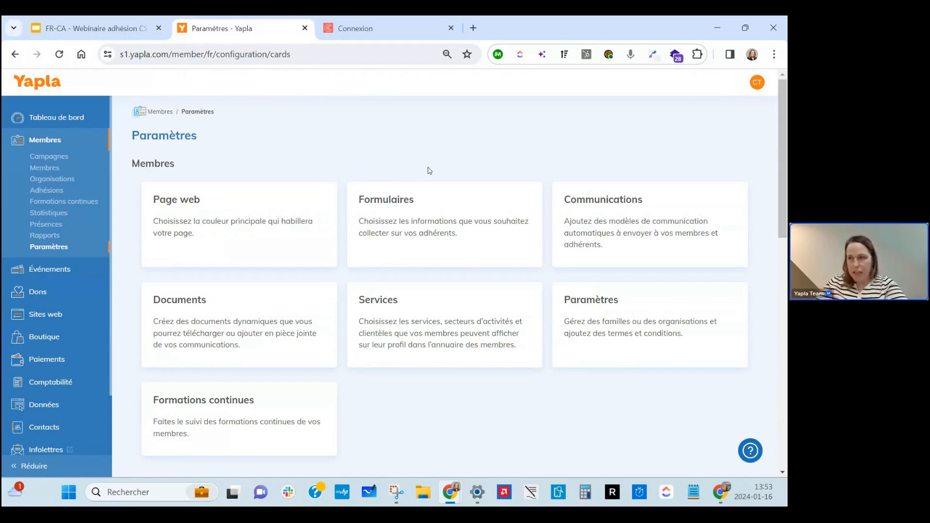
On the public sign-up form, choose the Senior membership and continue to registration.
left_click(395, 29)
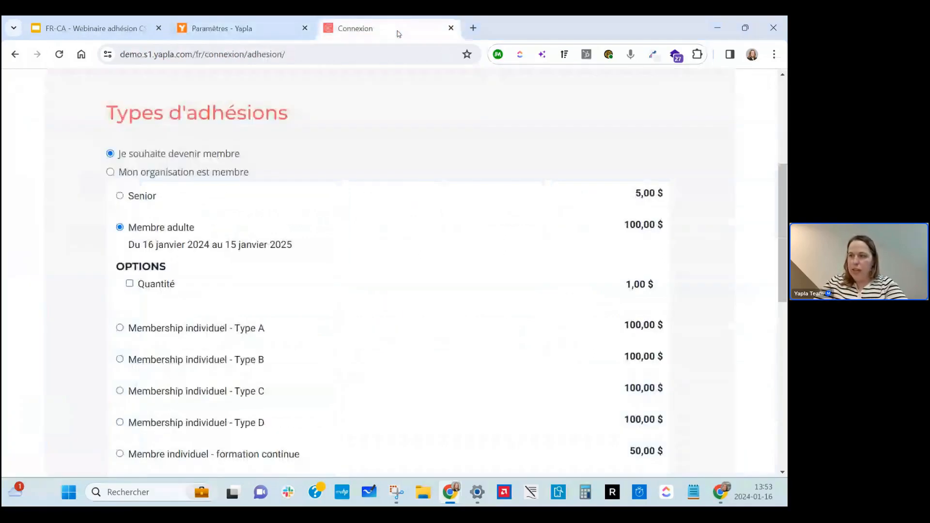
scroll(423, 278, "down", 4)
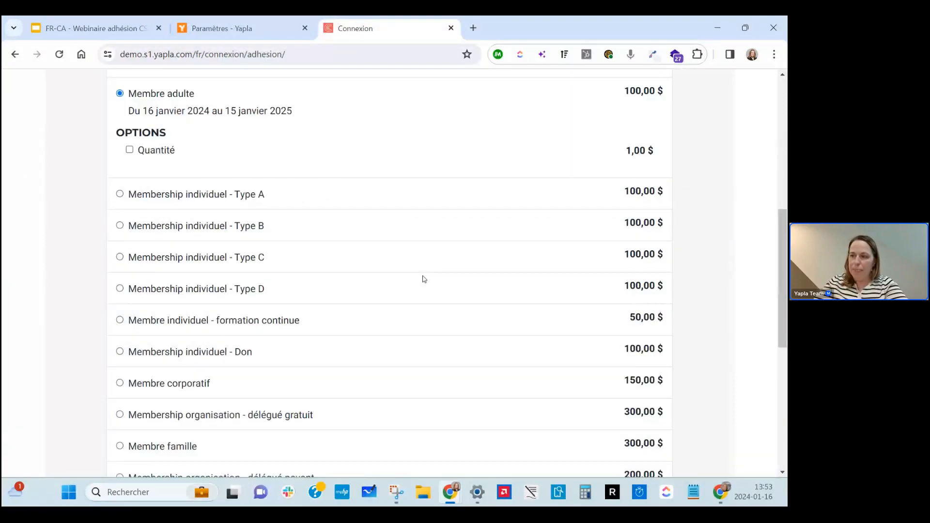
scroll(422, 279, "down", 3)
left_click(639, 348)
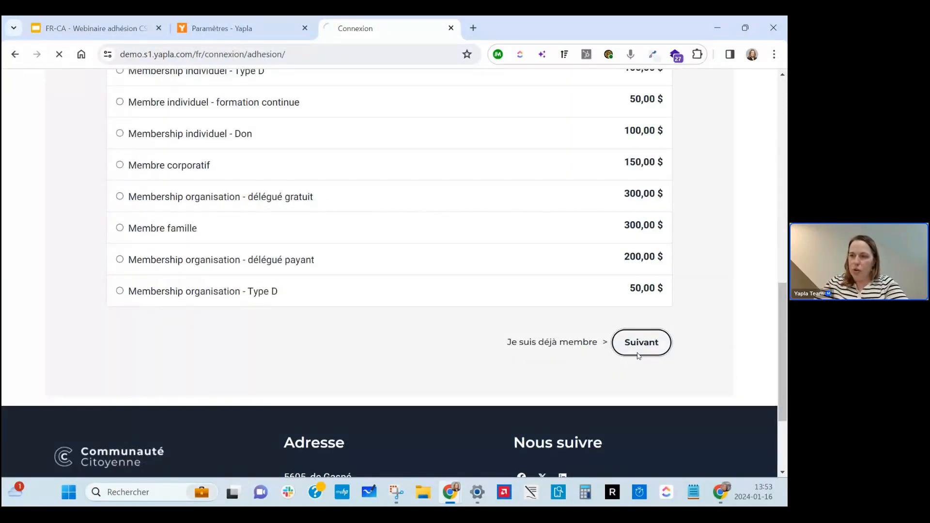
scroll(411, 395, "down", 2)
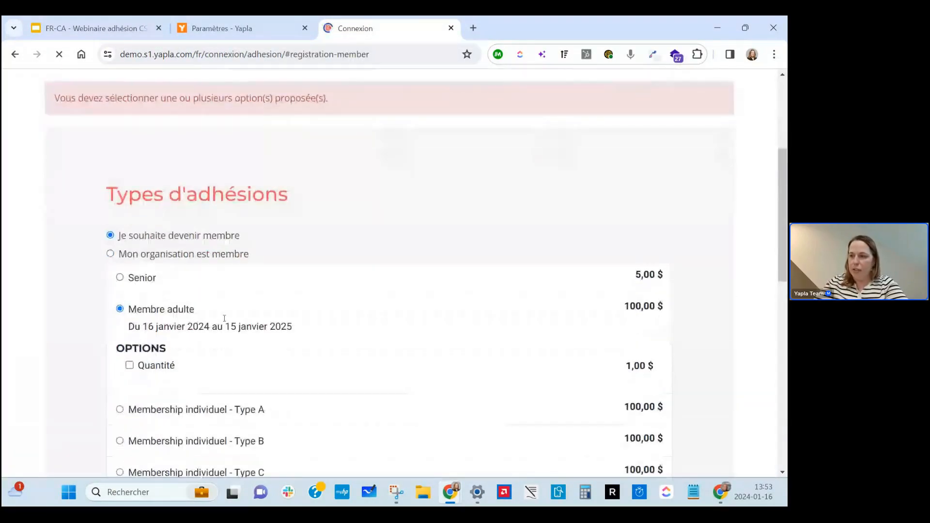
left_click(145, 279)
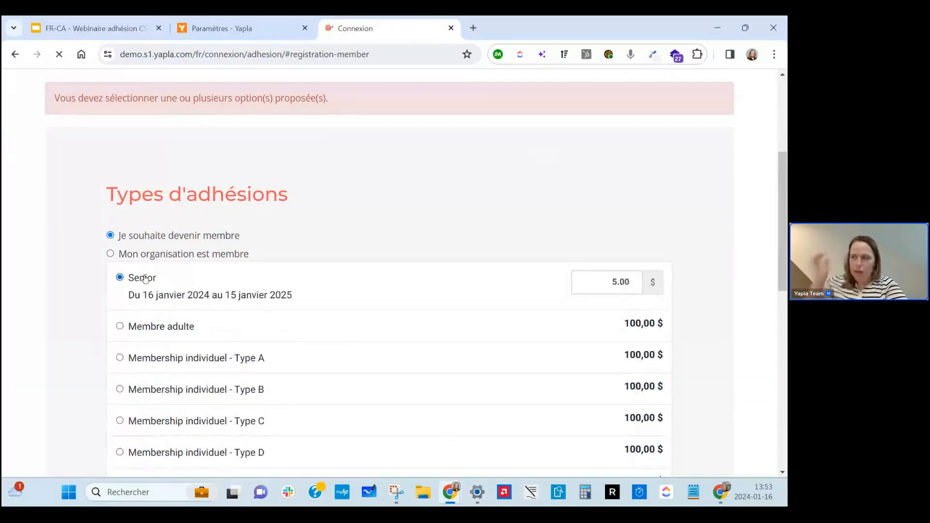
scroll(504, 326, "down", 10)
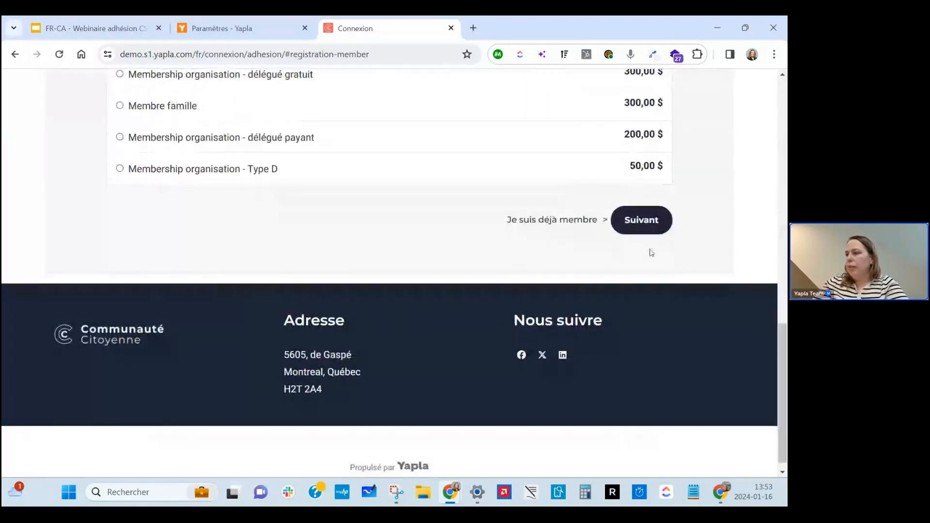
left_click(656, 228)
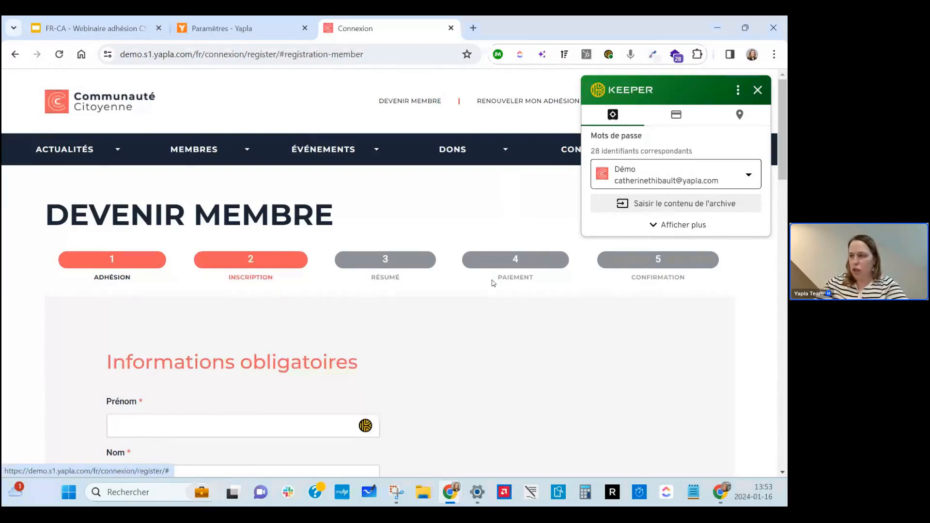
Dismiss the password manager popup and go to the RENOUVELER MON ADHÉSION login page.
scroll(460, 229, "down", 6)
scroll(460, 228, "down", 15)
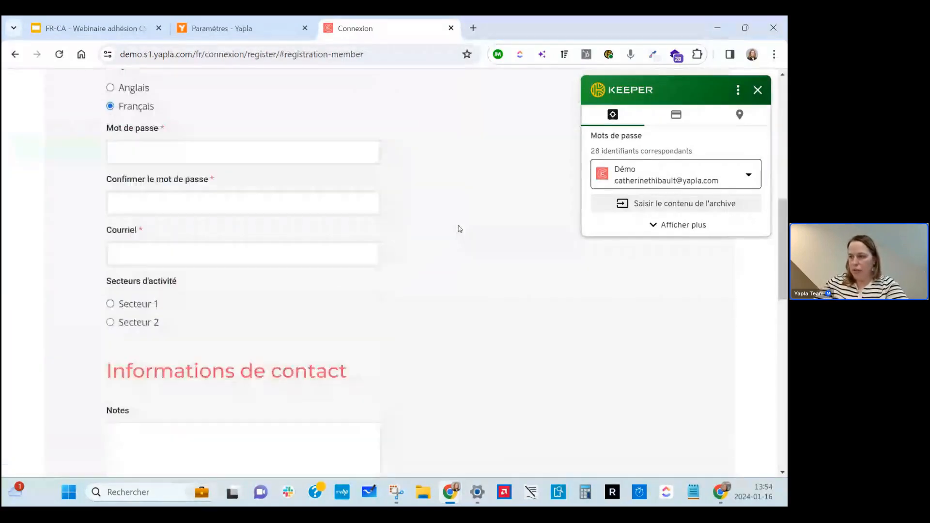
scroll(537, 280, "up", 10)
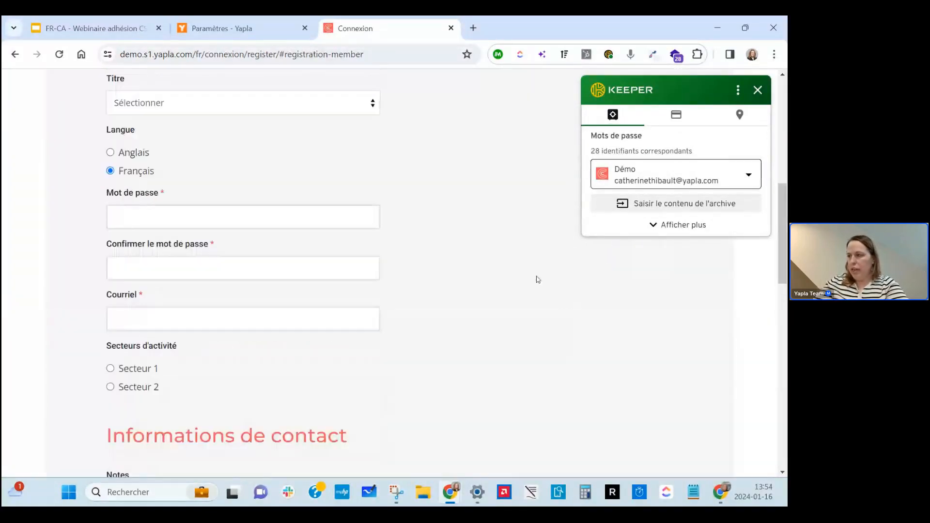
left_click(758, 90)
scroll(543, 174, "up", 7)
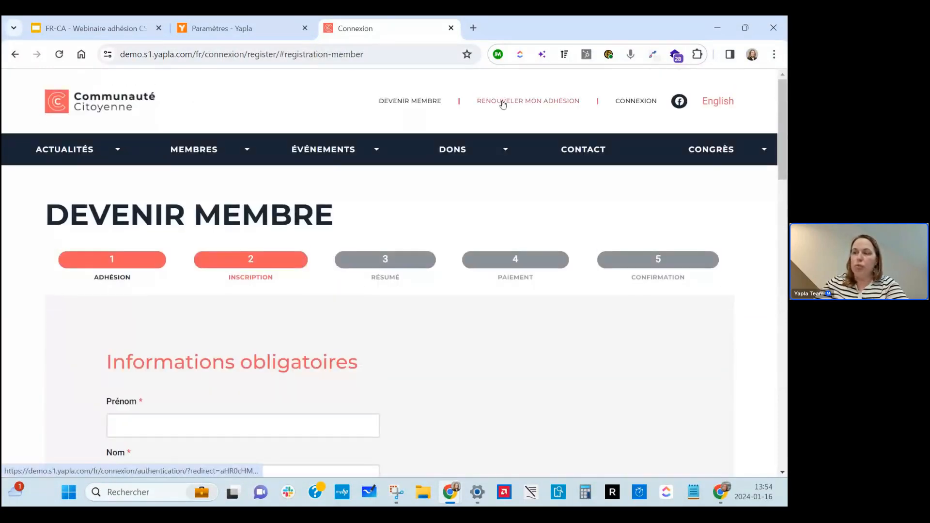
left_click(502, 101)
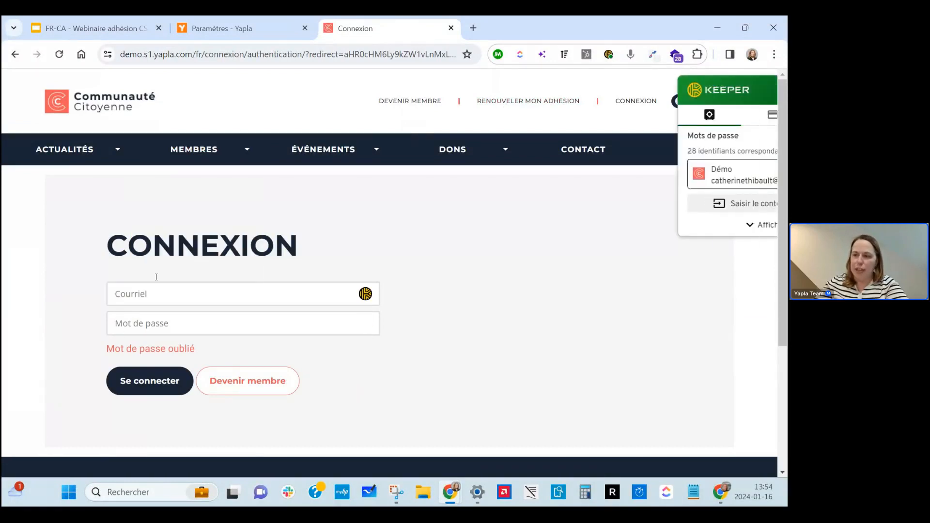
Log in with the member's e-mail address and account password.
left_click(158, 296)
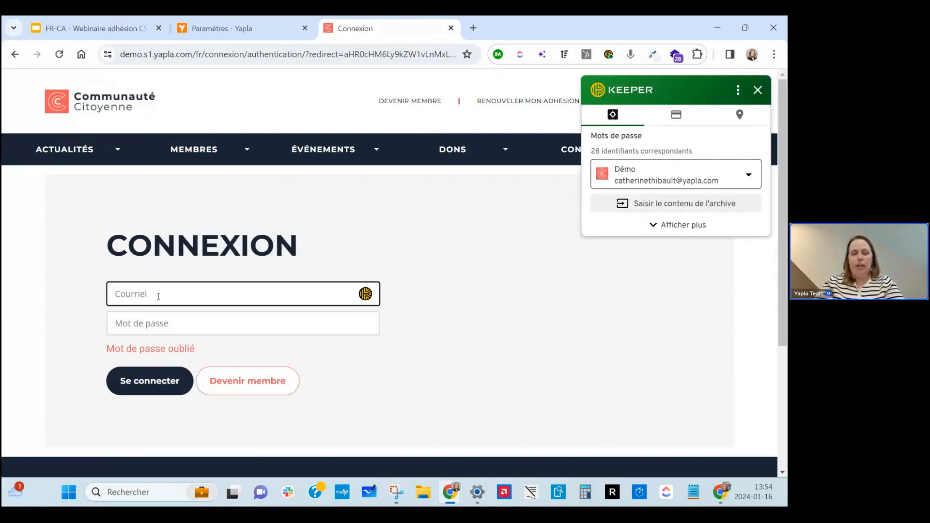
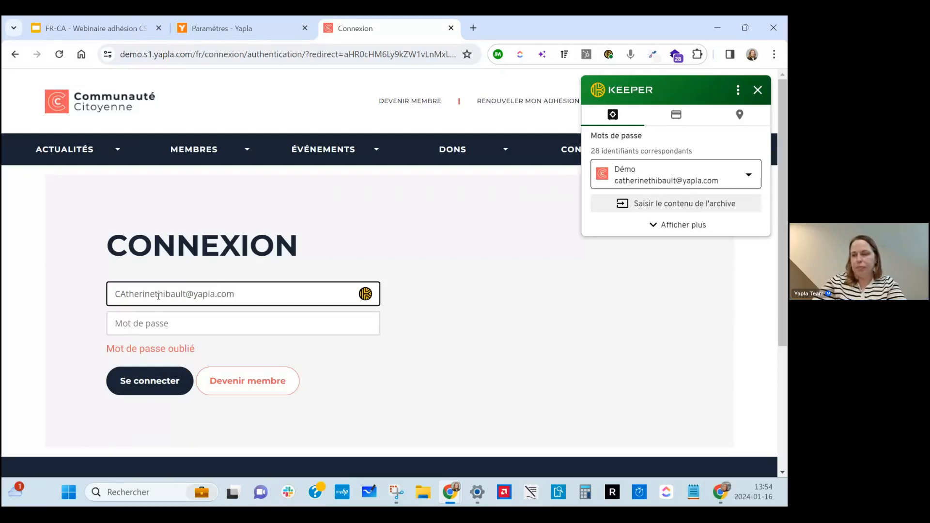
left_click(160, 327)
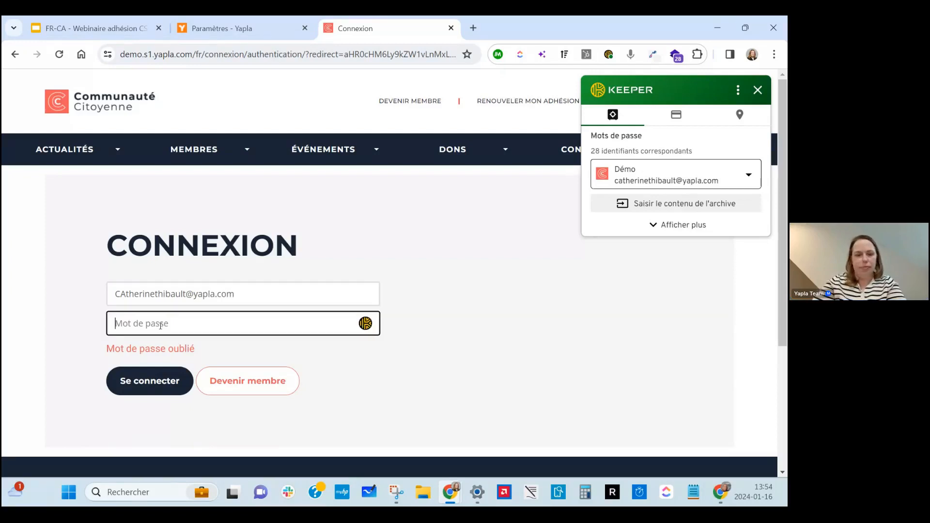
type("•••")
key("BackSpace")
key("BackSpace")
key("BackSpace")
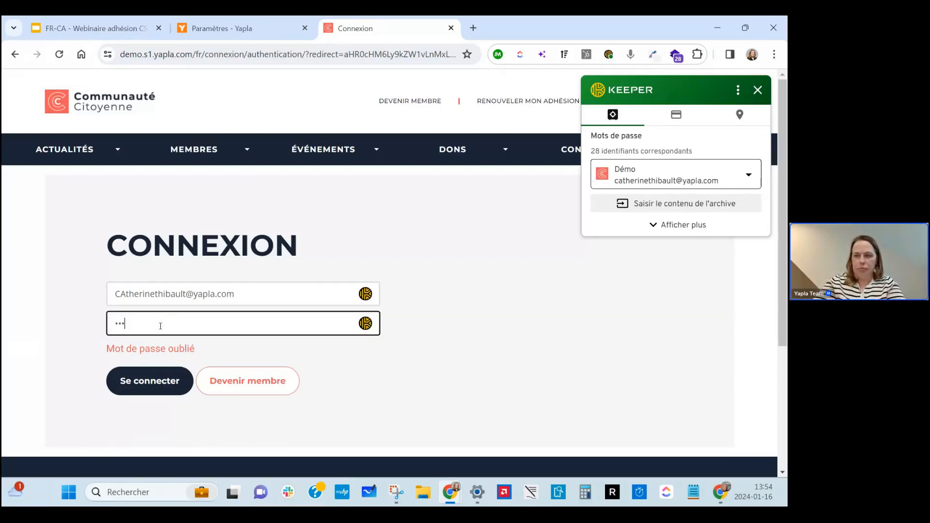
type("•••••••")
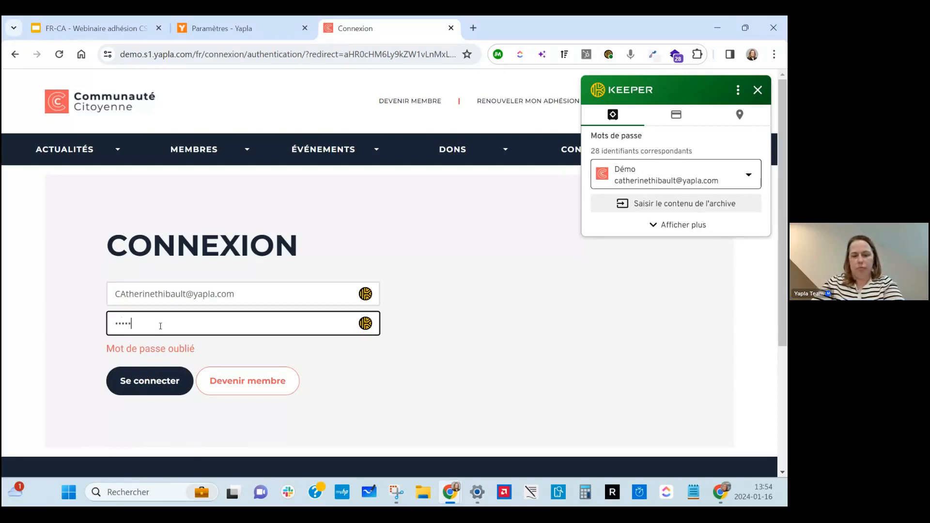
type("•••")
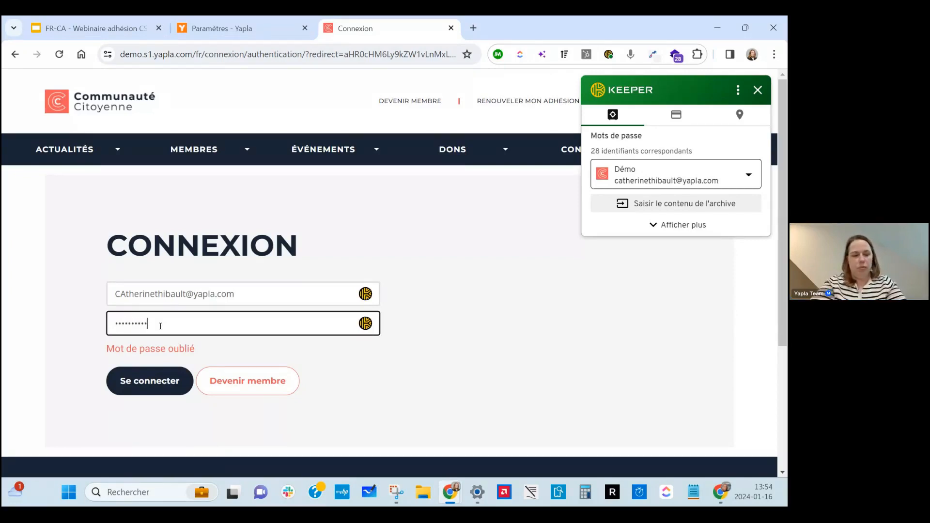
left_click(157, 390)
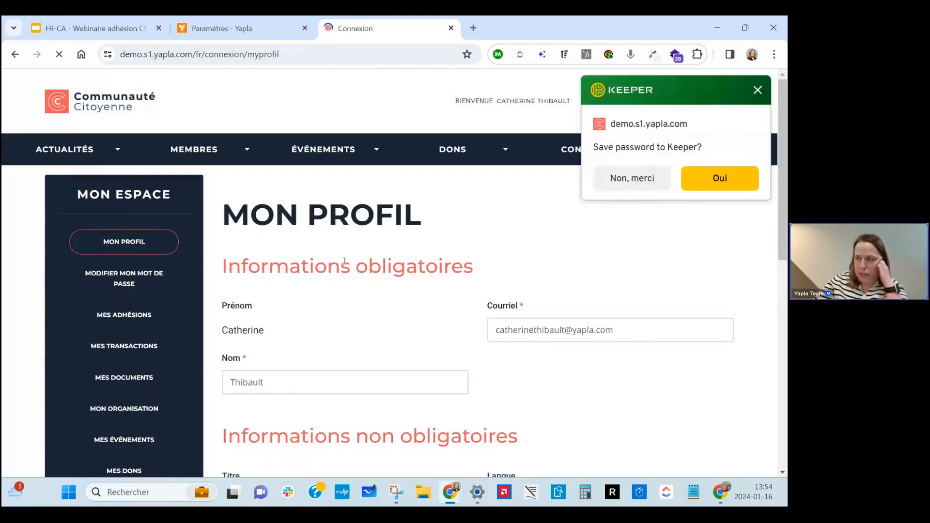
Decline saving the password, browse Mon profil, and open MES ADHÉSIONS.
left_click(631, 178)
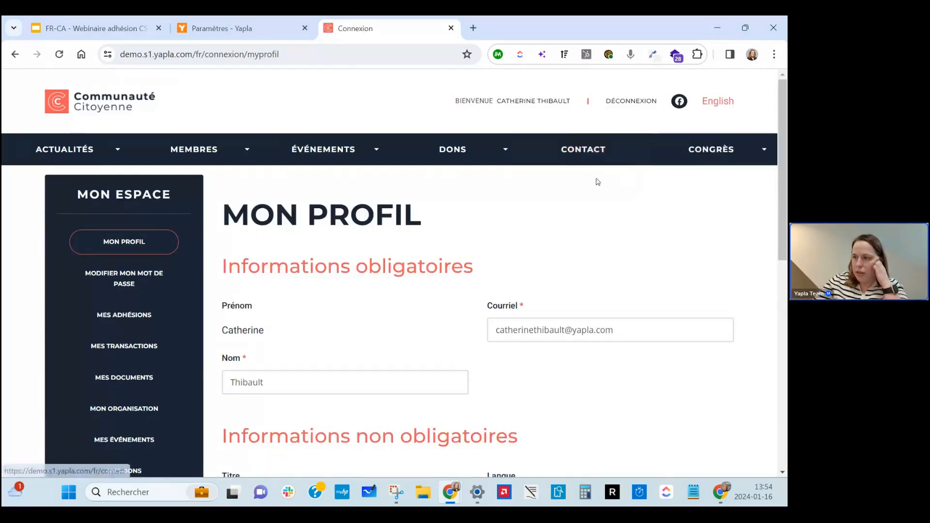
scroll(434, 339, "down", 3)
scroll(434, 340, "down", 3)
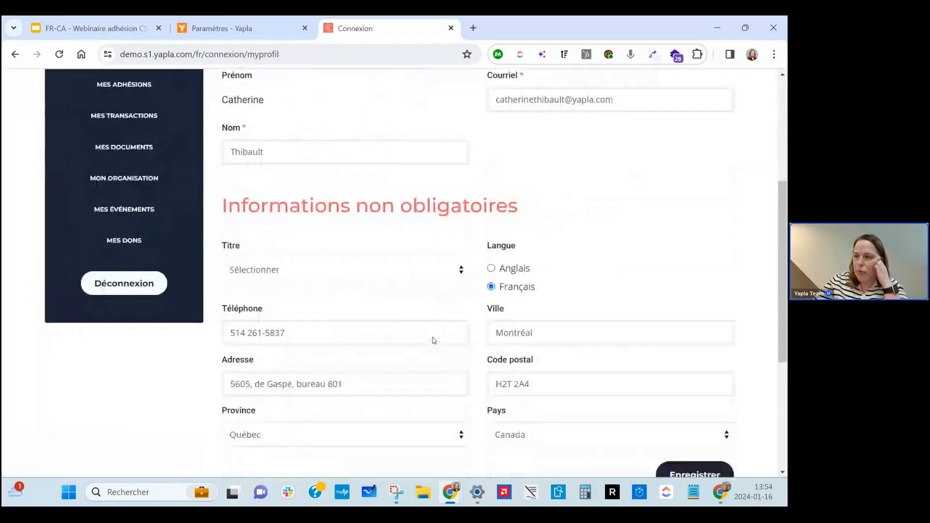
scroll(433, 337, "up", 3)
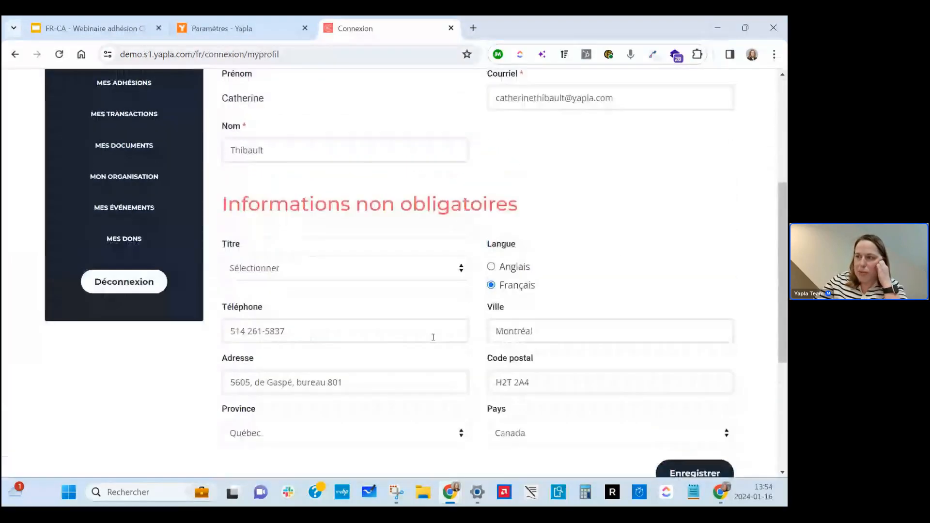
scroll(435, 341, "up", 3)
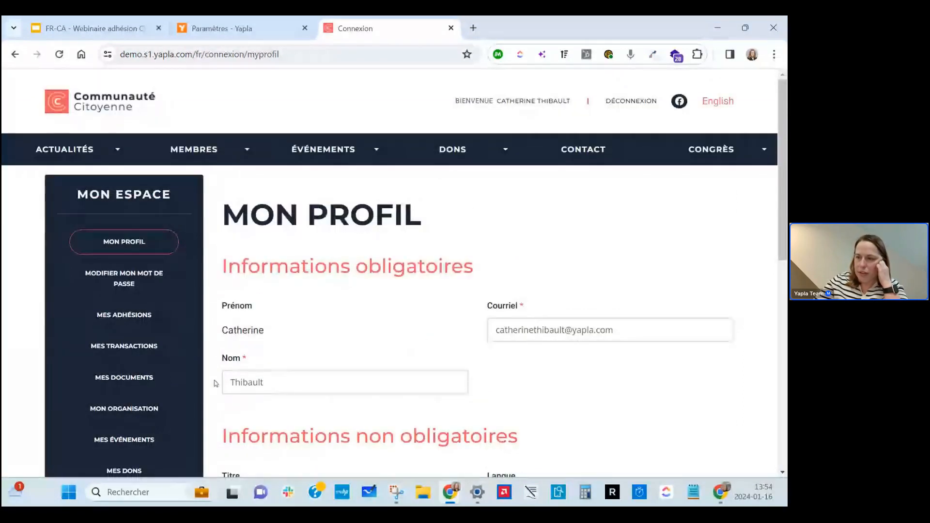
left_click(137, 322)
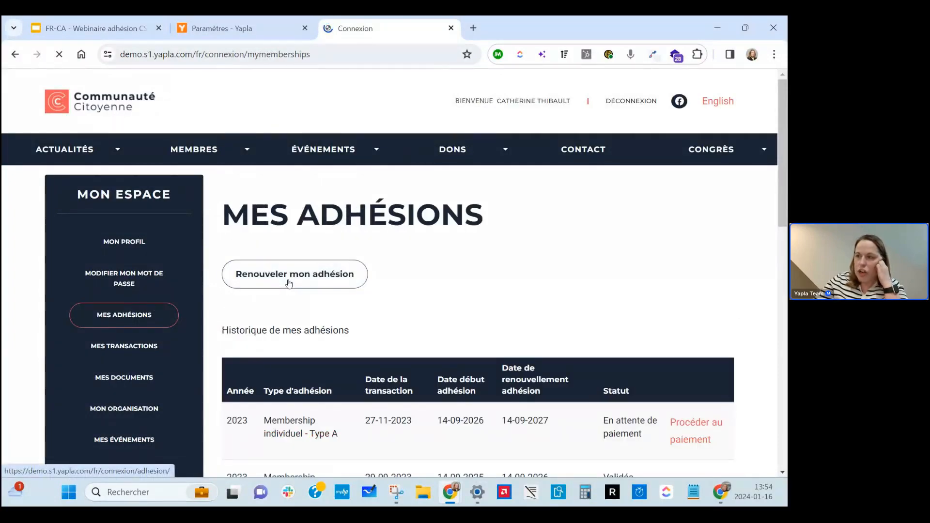
Start renewing the membership as Senior and continue to the registration step.
left_click(289, 283)
scroll(444, 334, "down", 3)
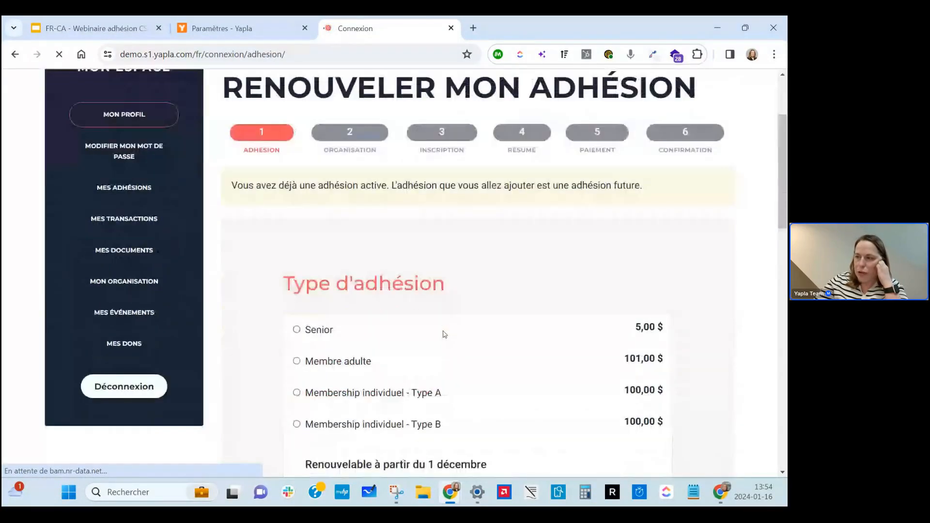
left_click(316, 330)
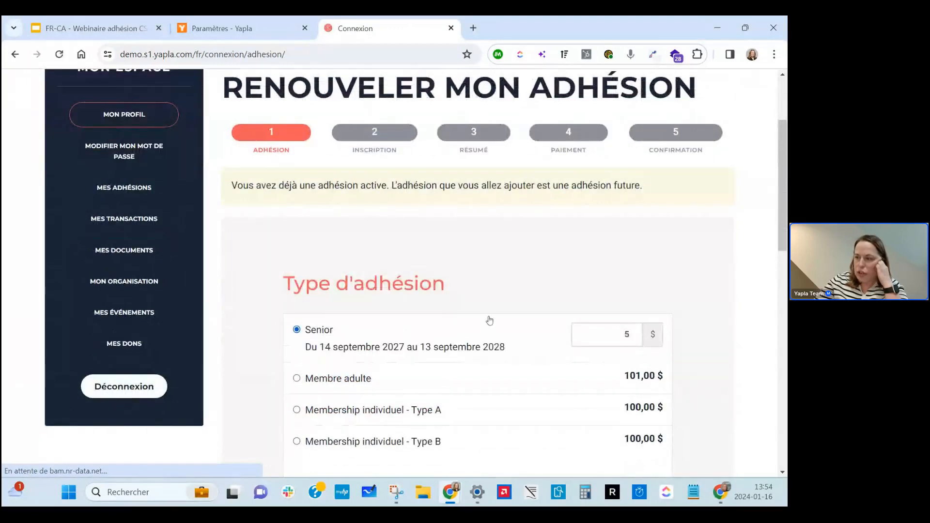
scroll(562, 369, "down", 10)
left_click(646, 408)
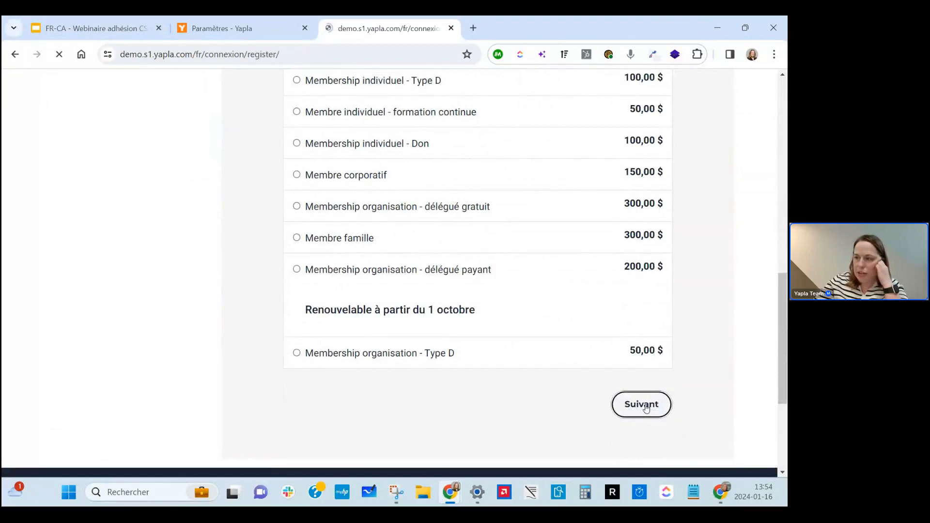
Review the registration form down to its administration-reserved section.
scroll(371, 331, "down", 4)
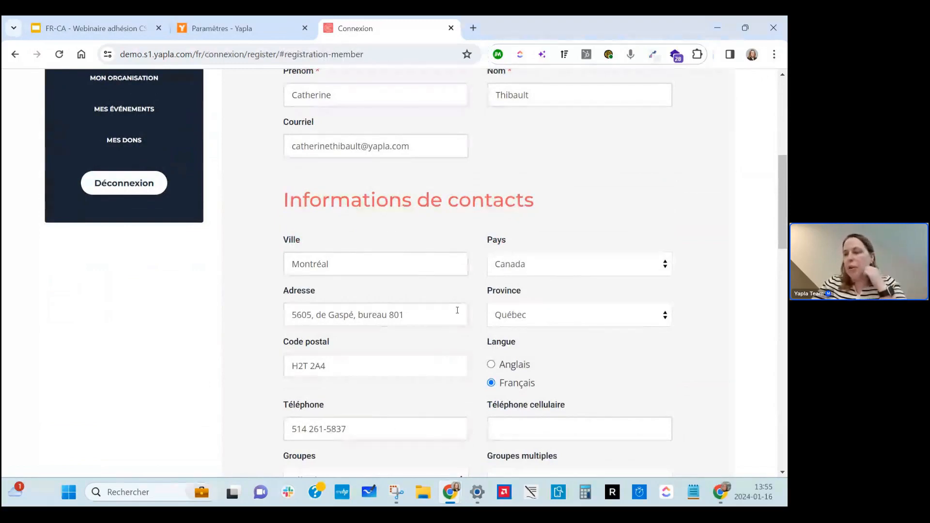
scroll(457, 310, "down", 3)
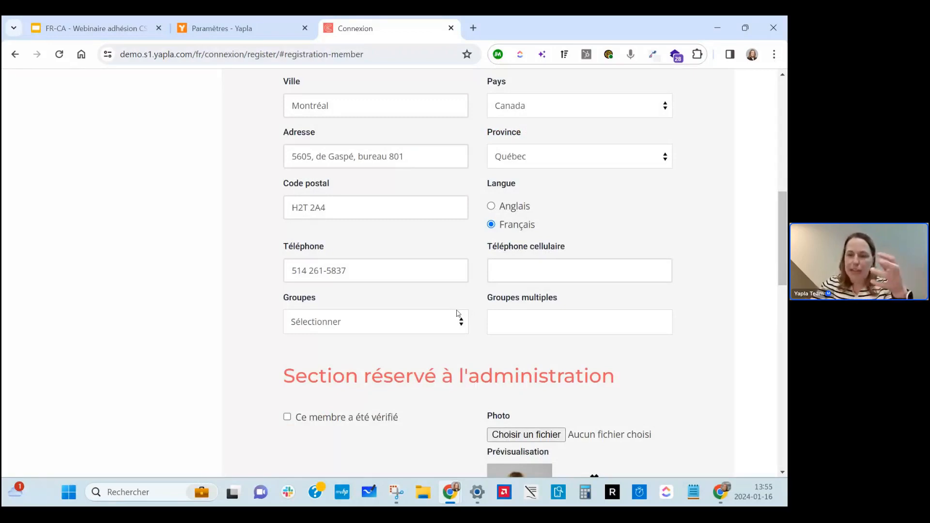
scroll(457, 314, "up", 3)
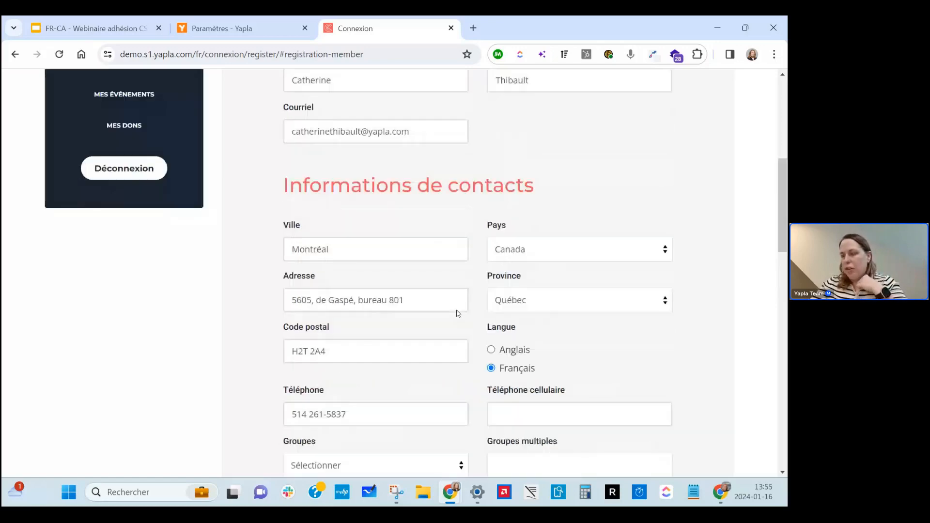
scroll(457, 313, "up", 7)
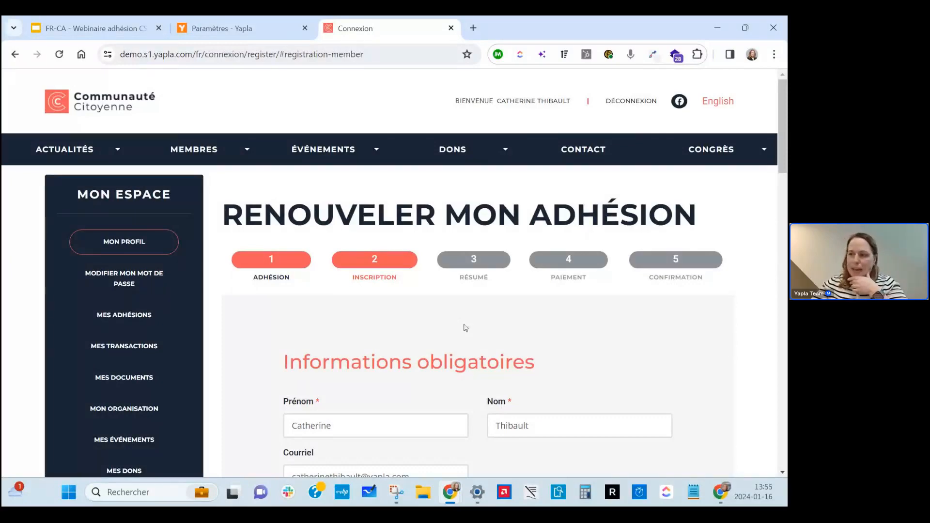
scroll(495, 365, "down", 1)
scroll(495, 365, "down", 15)
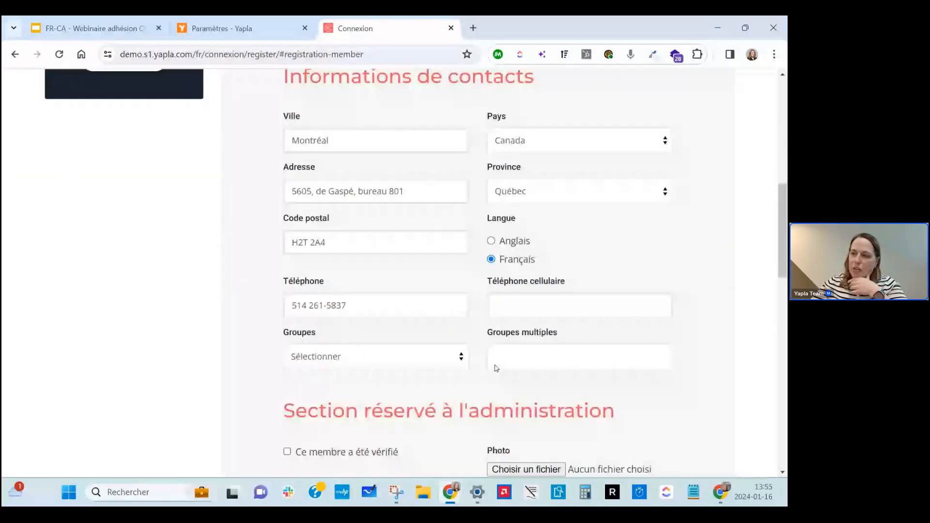
scroll(411, 376, "down", 10)
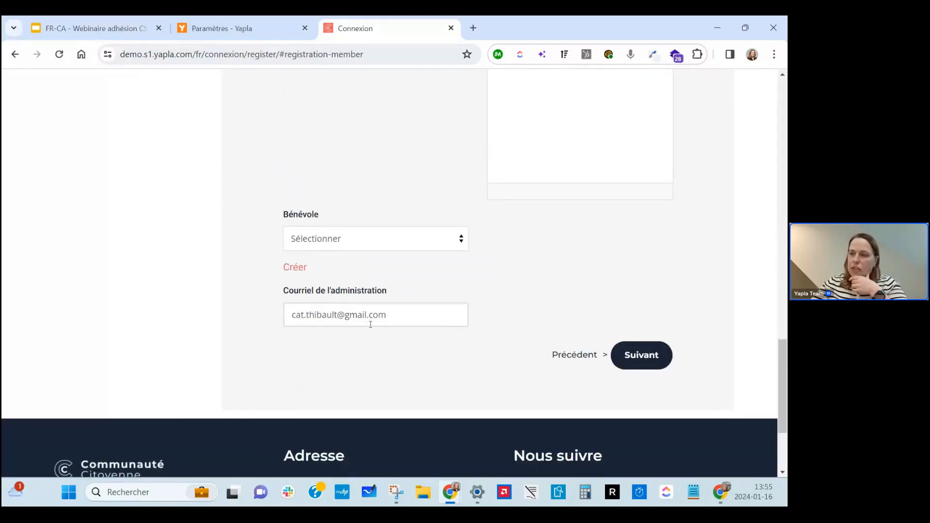
scroll(370, 325, "up", 10)
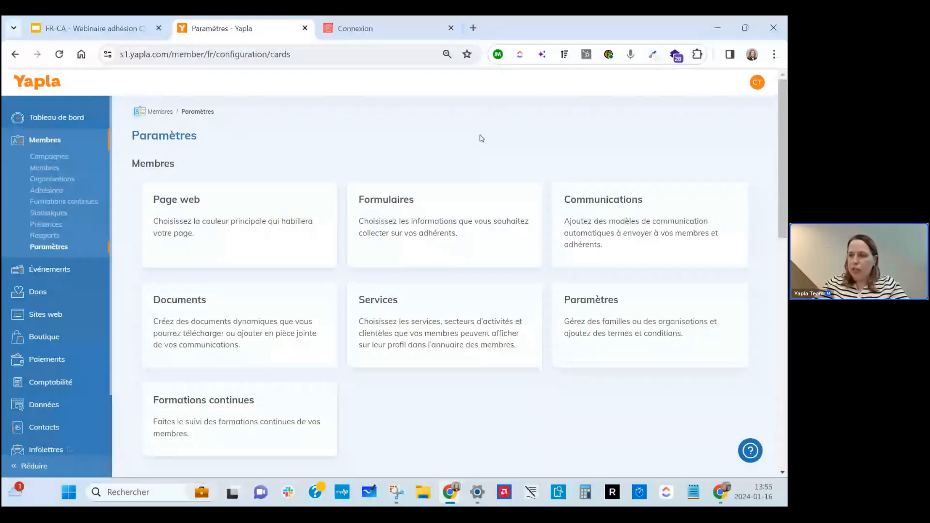
Scroll the Paramètres page and open the Formulaires list under Membres.
scroll(481, 138, "down", 1)
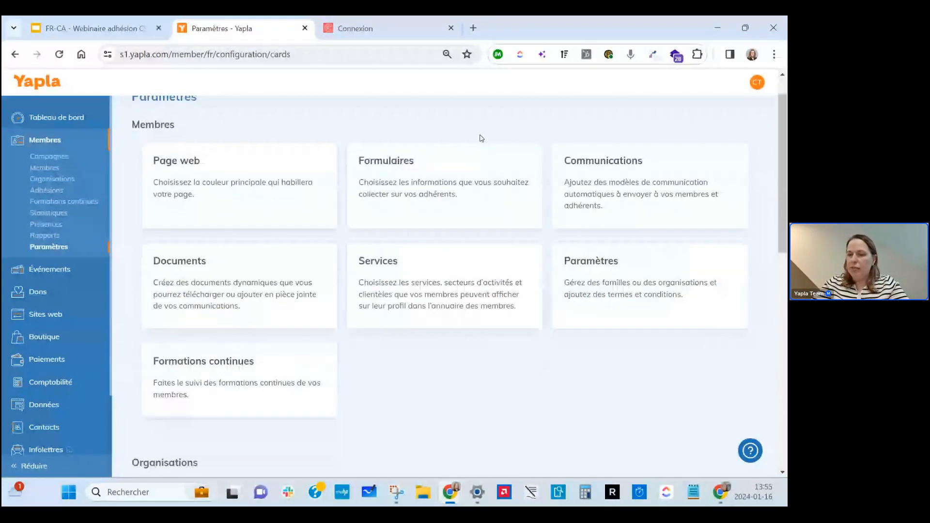
scroll(481, 138, "down", 2)
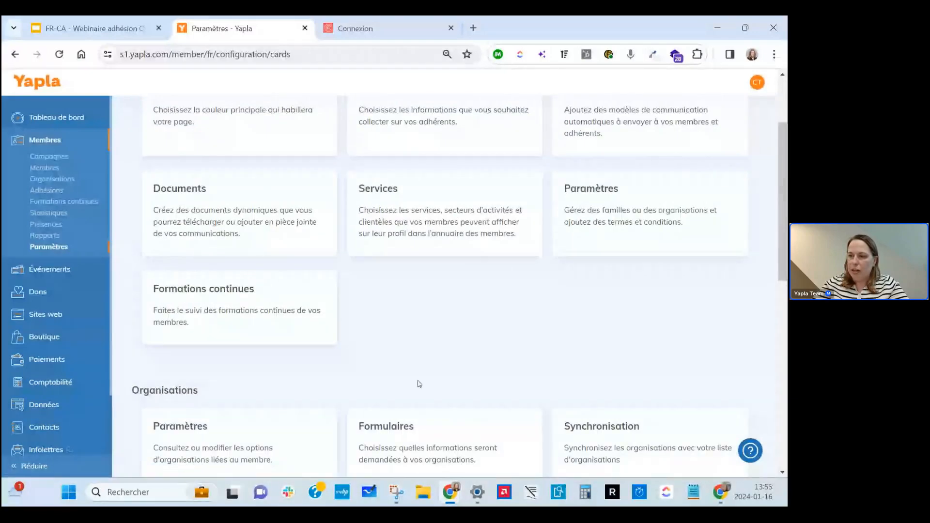
scroll(419, 384, "up", 3)
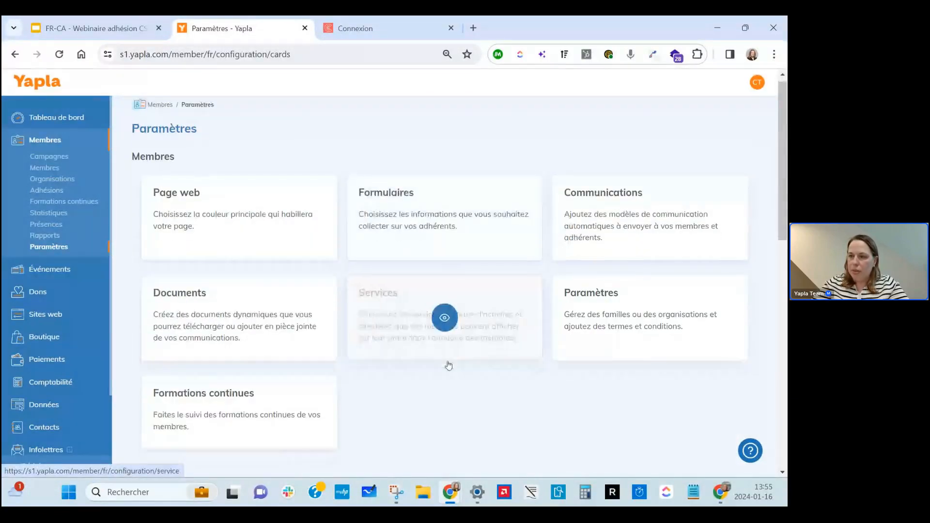
scroll(449, 366, "down", 3)
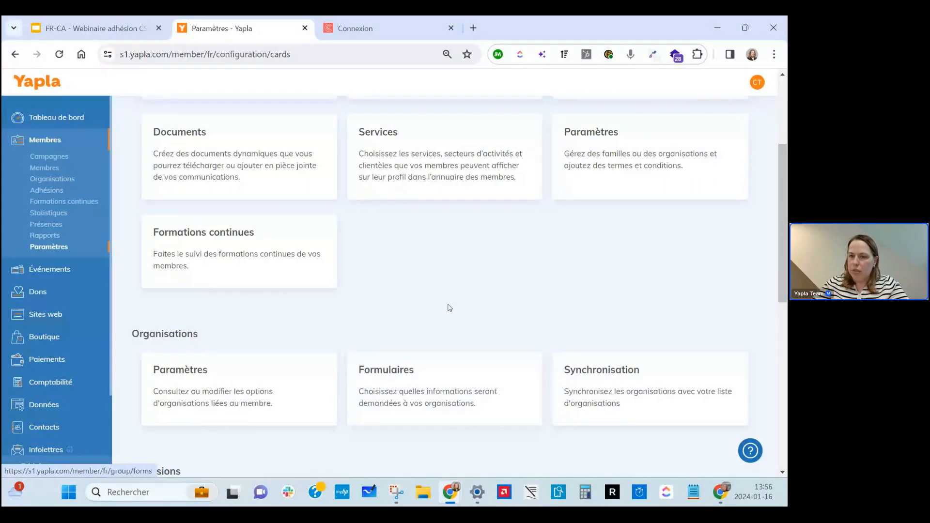
scroll(449, 308, "up", 3)
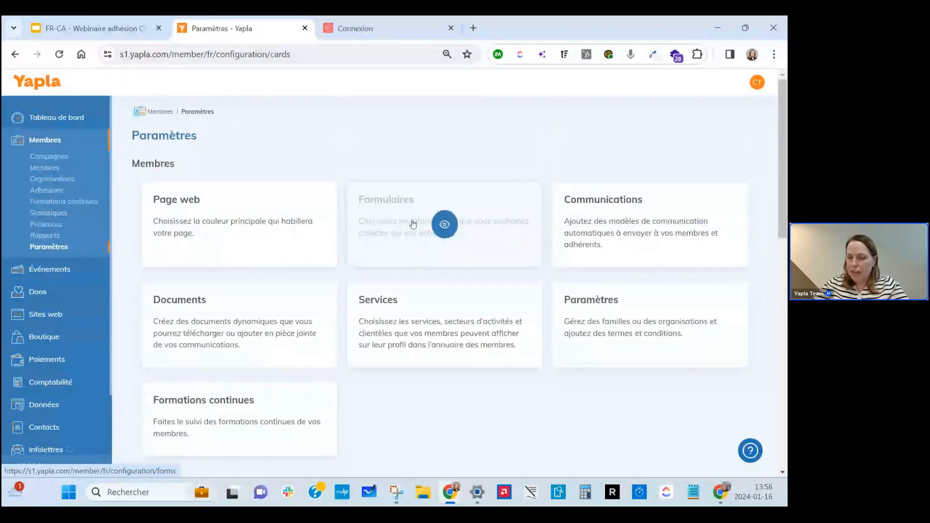
scroll(446, 213, "down", 1)
scroll(448, 213, "down", 4)
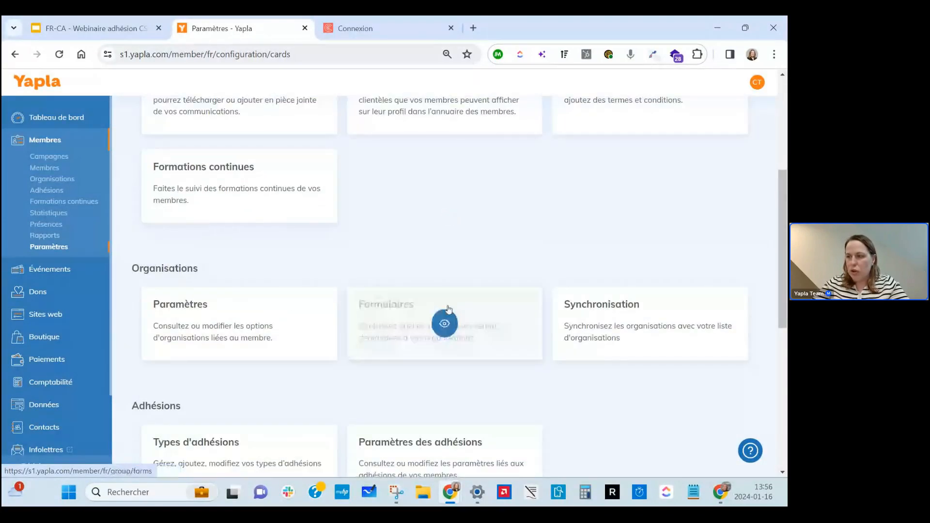
scroll(436, 197, "up", 5)
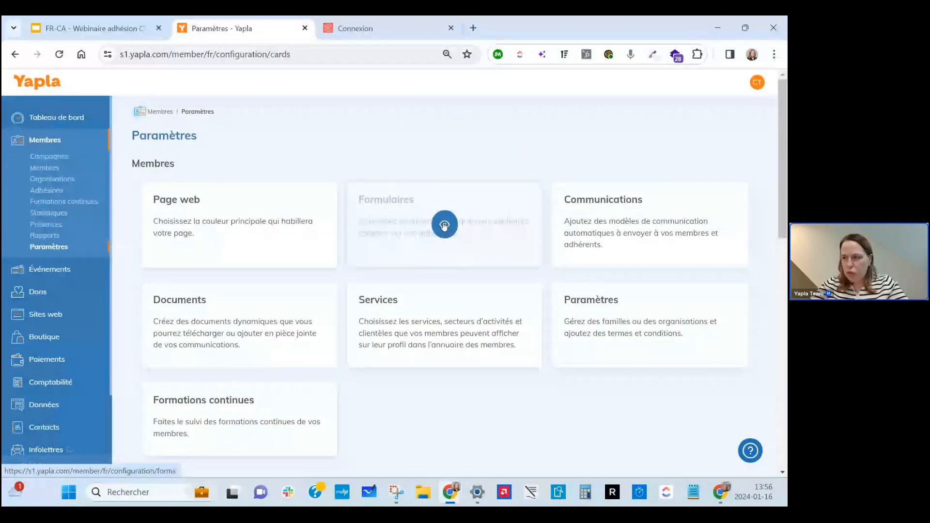
left_click(445, 225)
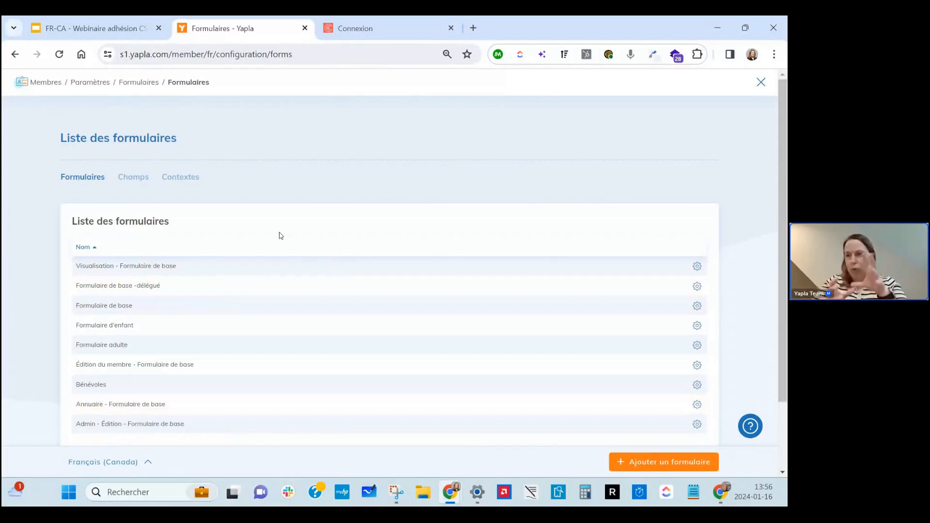
left_click(187, 178)
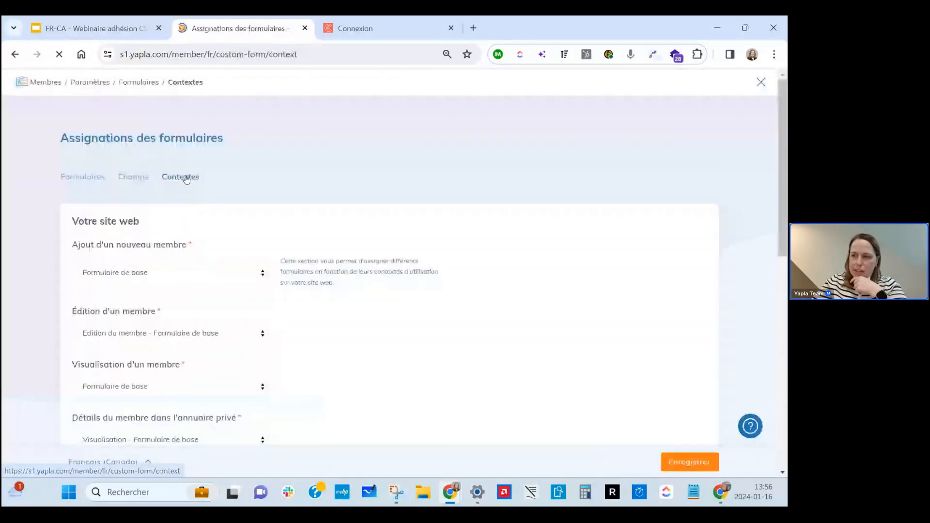
scroll(292, 183, "down", 1)
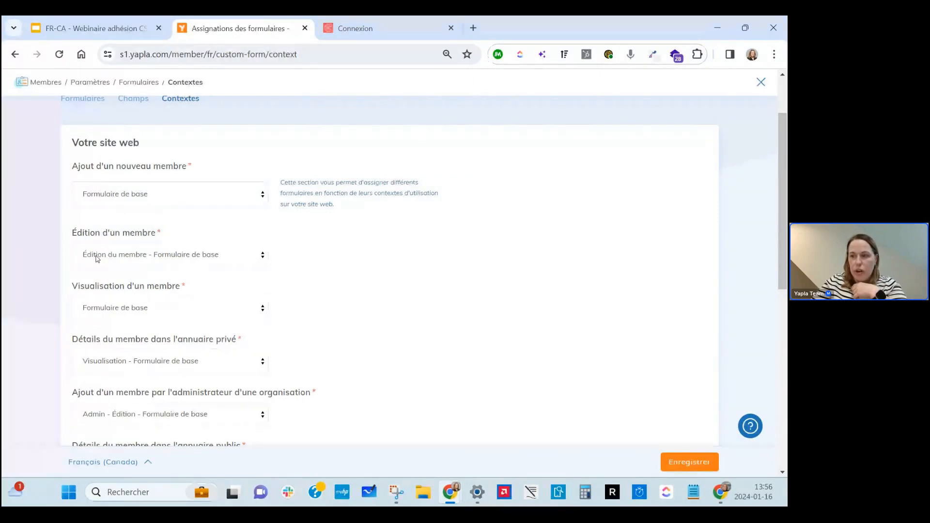
scroll(97, 258, "down", 2)
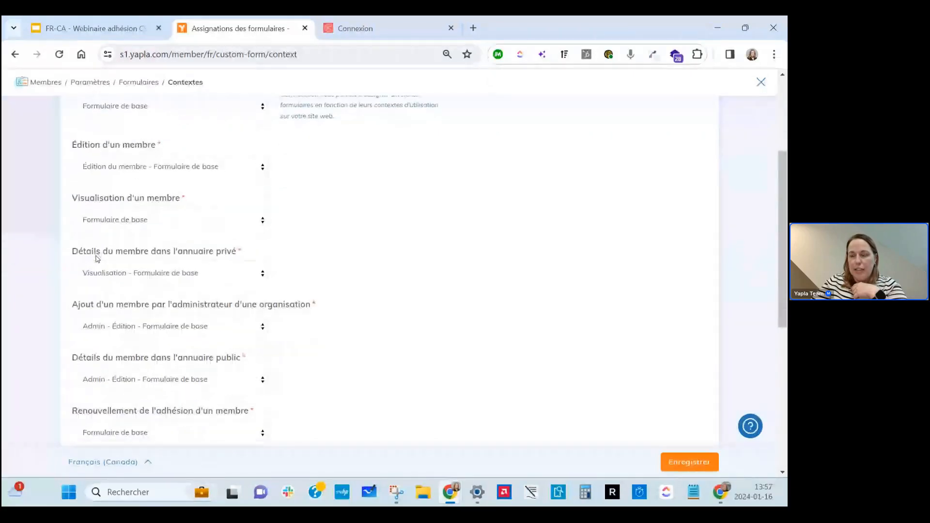
scroll(97, 258, "down", 1)
scroll(97, 259, "down", 1)
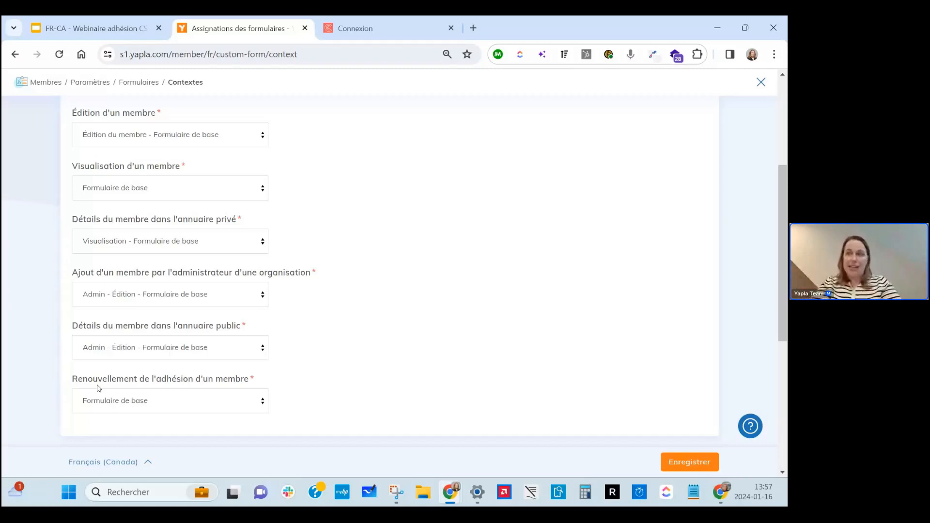
scroll(99, 387, "up", 4)
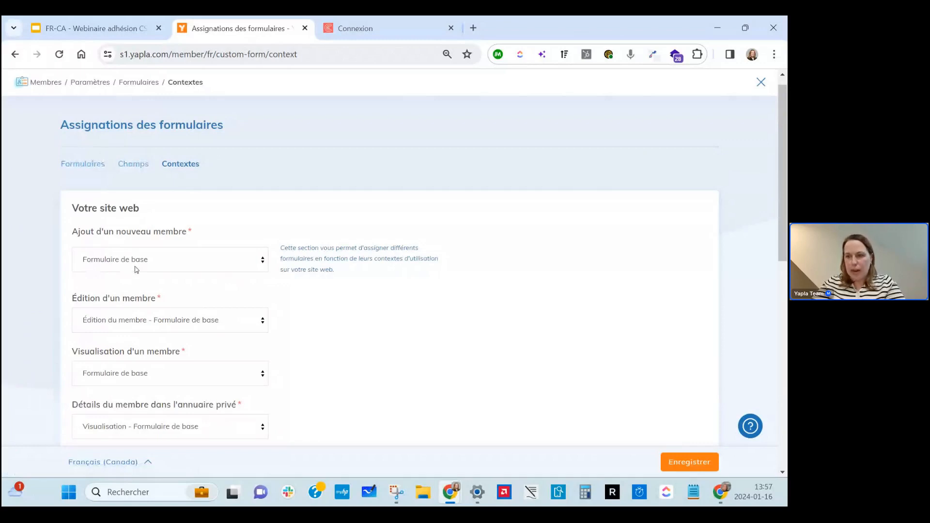
left_click(96, 170)
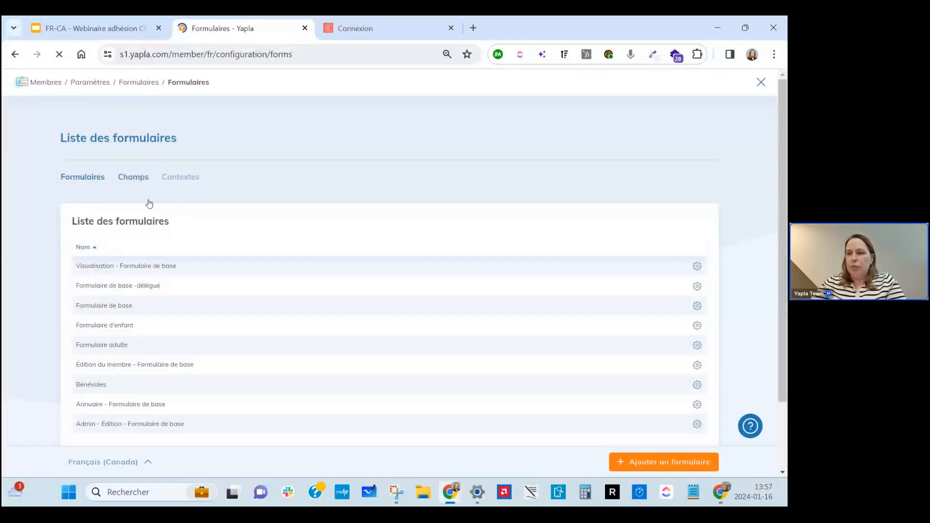
left_click(126, 310)
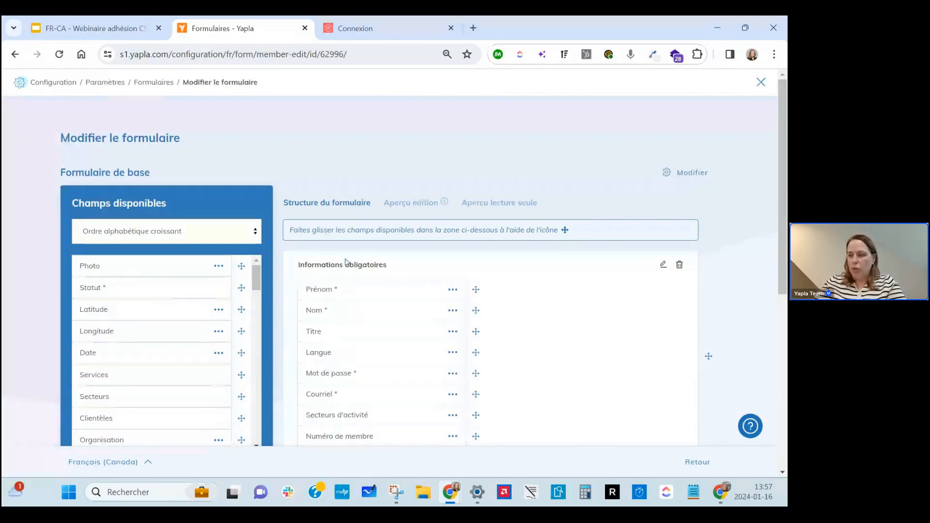
scroll(453, 269, "down", 2)
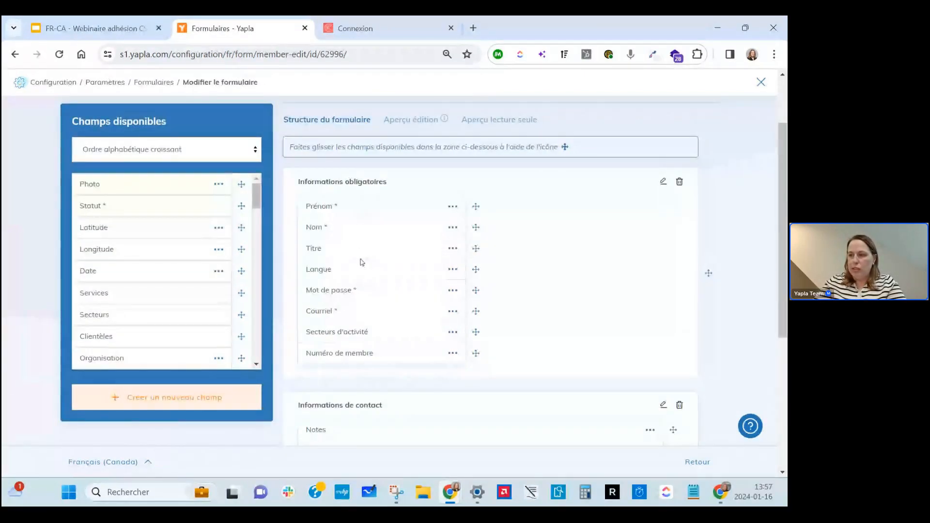
scroll(361, 300, "down", 3)
scroll(364, 339, "down", 2)
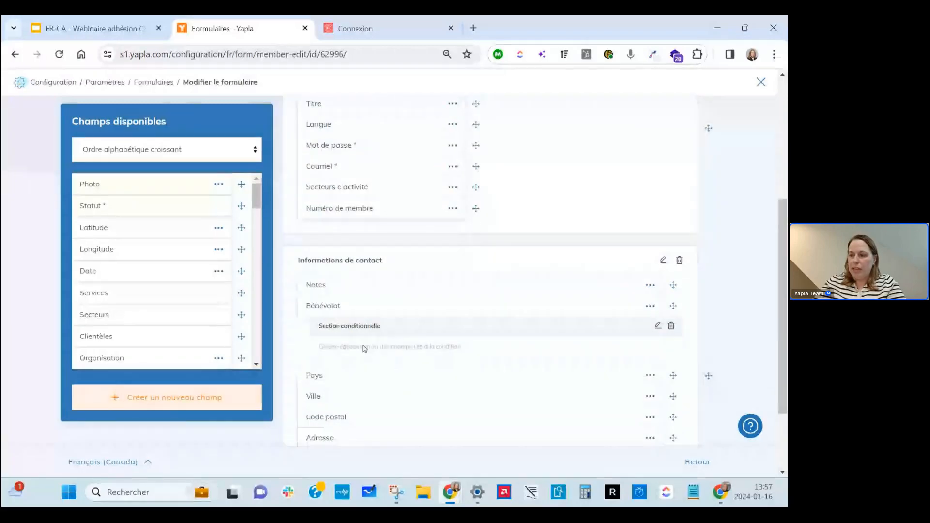
scroll(360, 418, "down", 1)
scroll(359, 414, "up", 1)
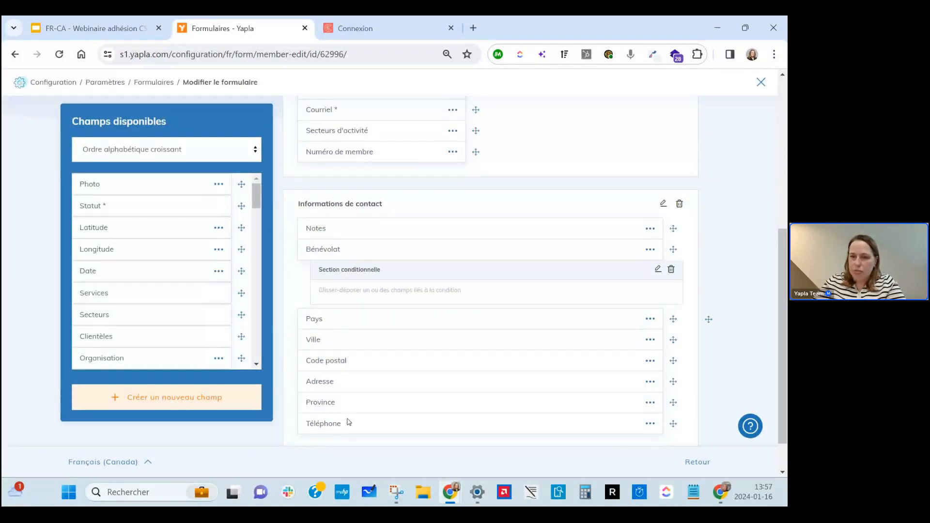
scroll(351, 412, "up", 2)
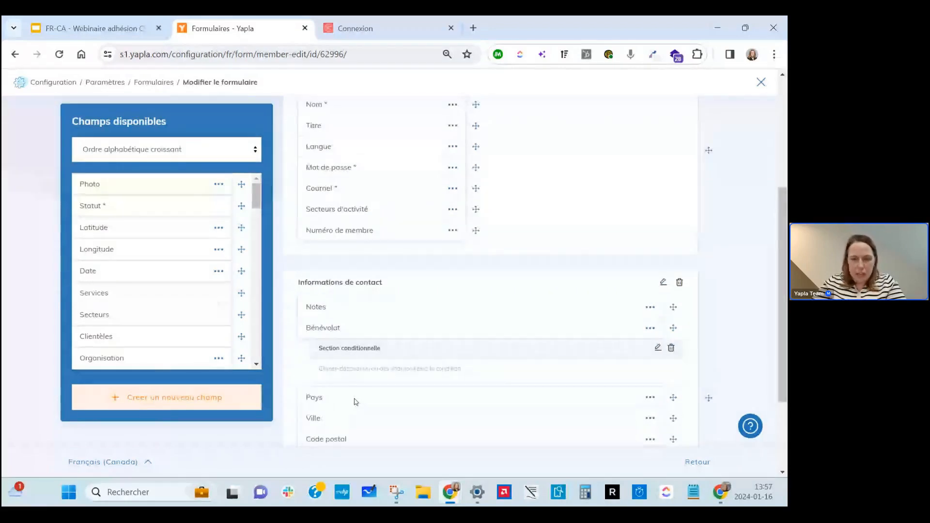
scroll(356, 402, "up", 2)
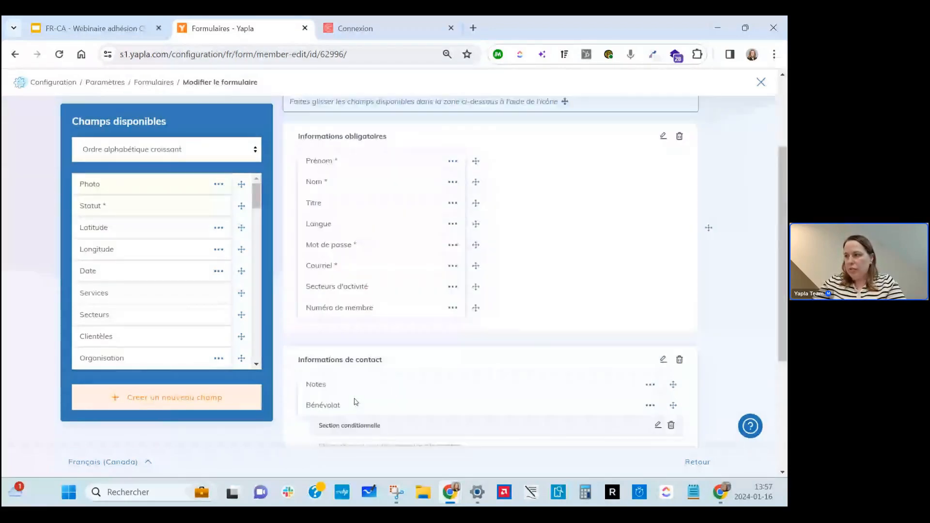
scroll(357, 402, "up", 3)
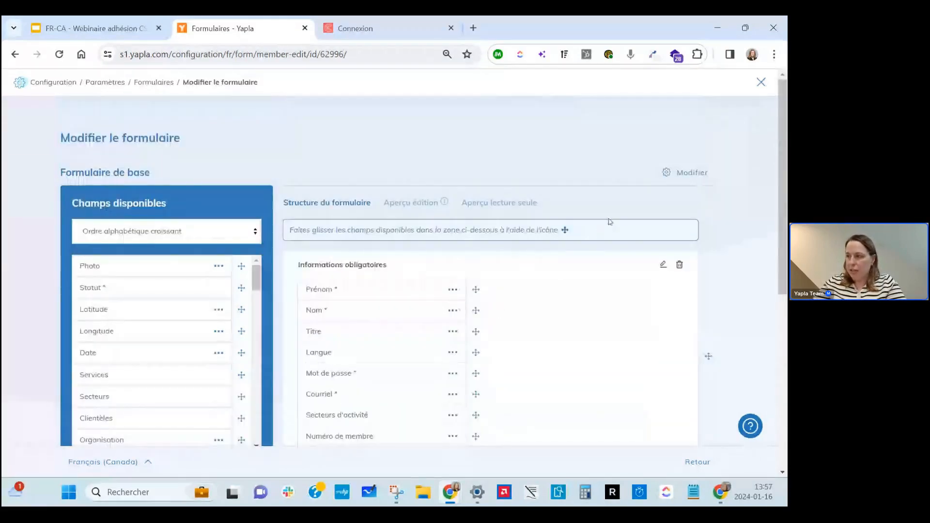
left_click(686, 173)
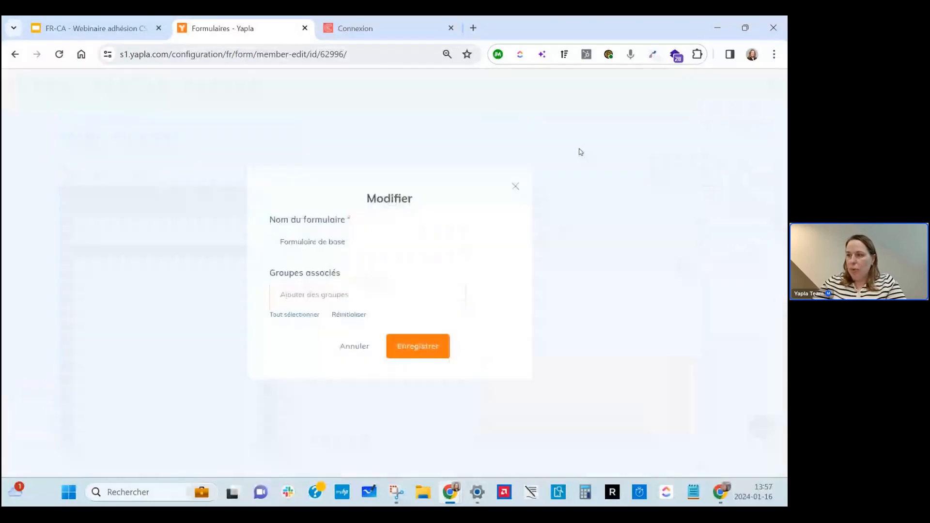
left_click(516, 186)
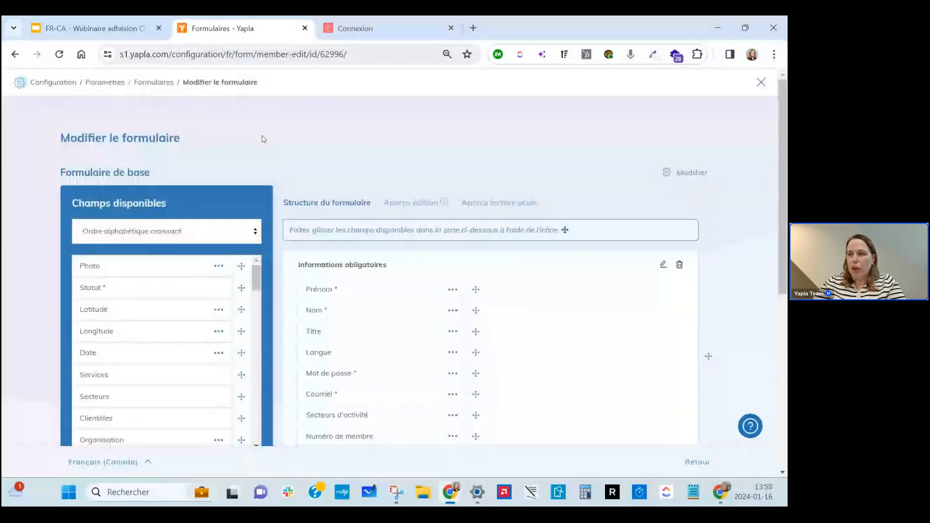
Duplicate Formulaire de base and rename the copy to Renouvellement - Formulaire de base.
left_click(155, 83)
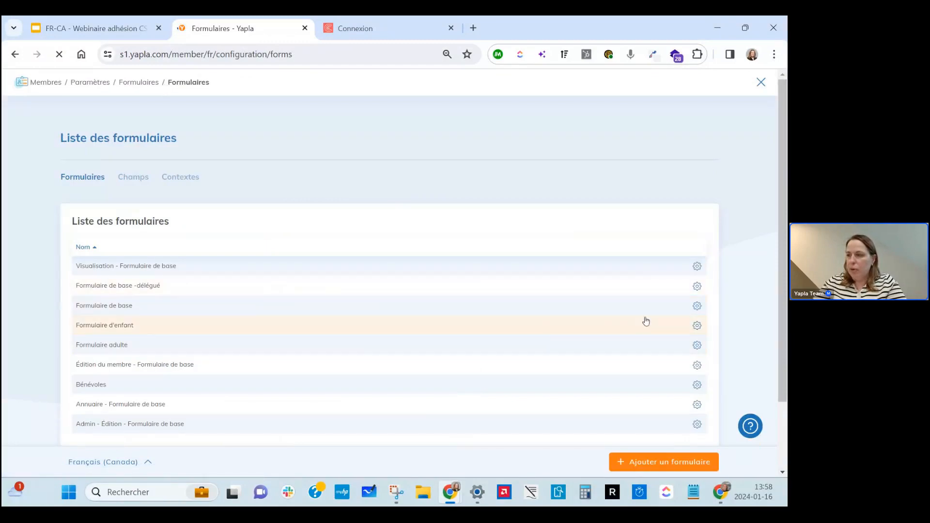
left_click(699, 307)
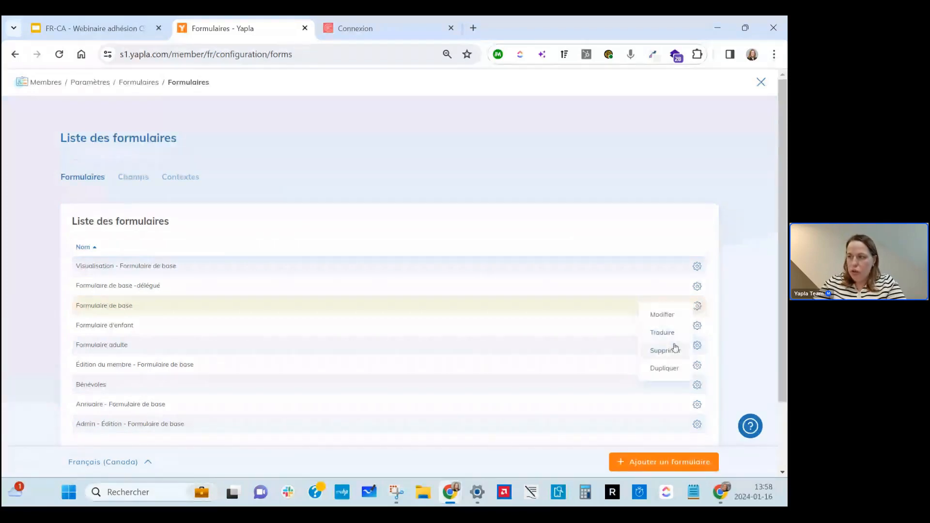
left_click(671, 371)
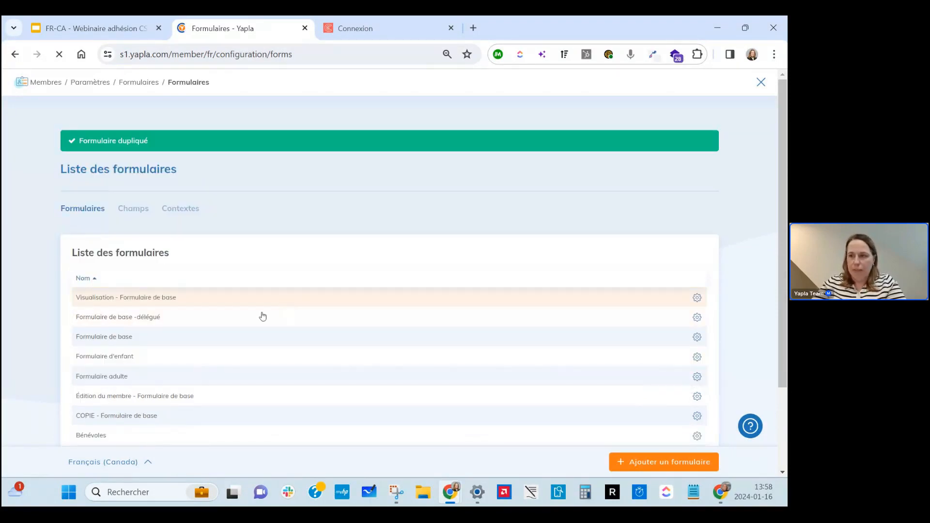
scroll(147, 333, "down", 2)
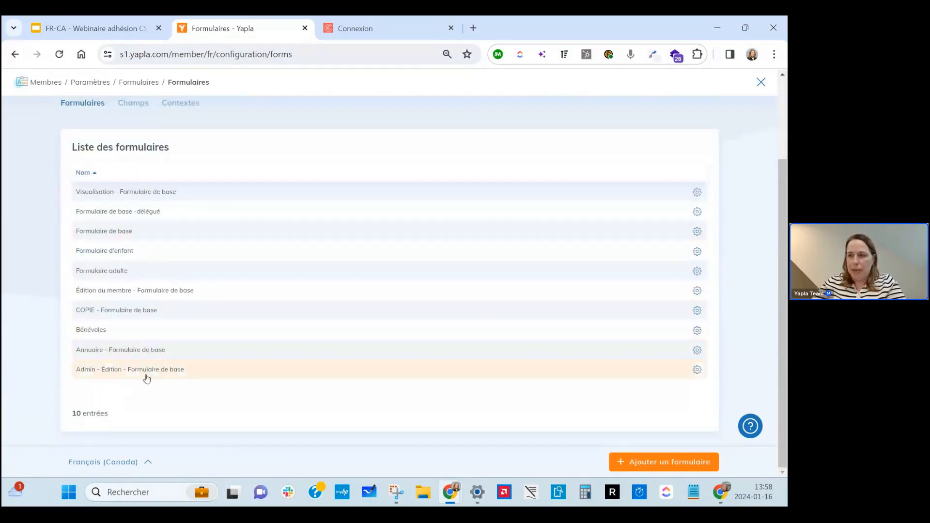
left_click(88, 317)
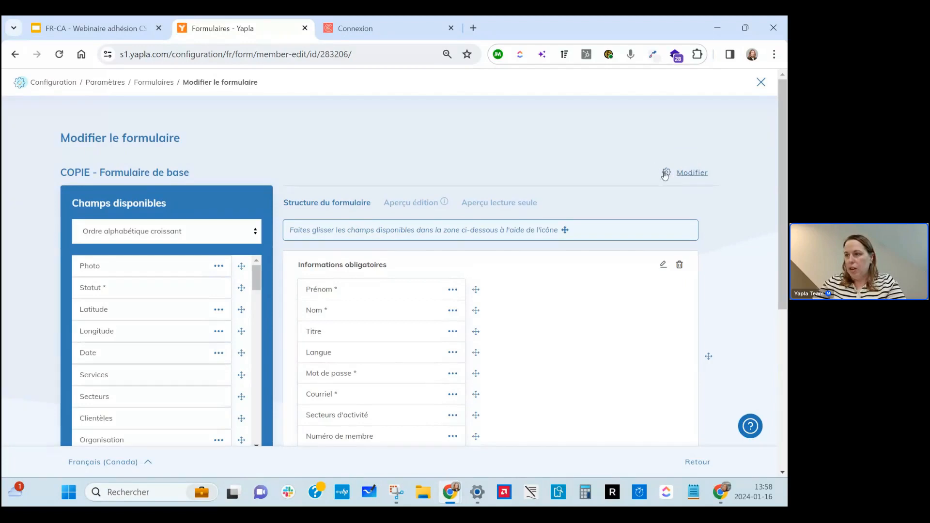
left_click(667, 176)
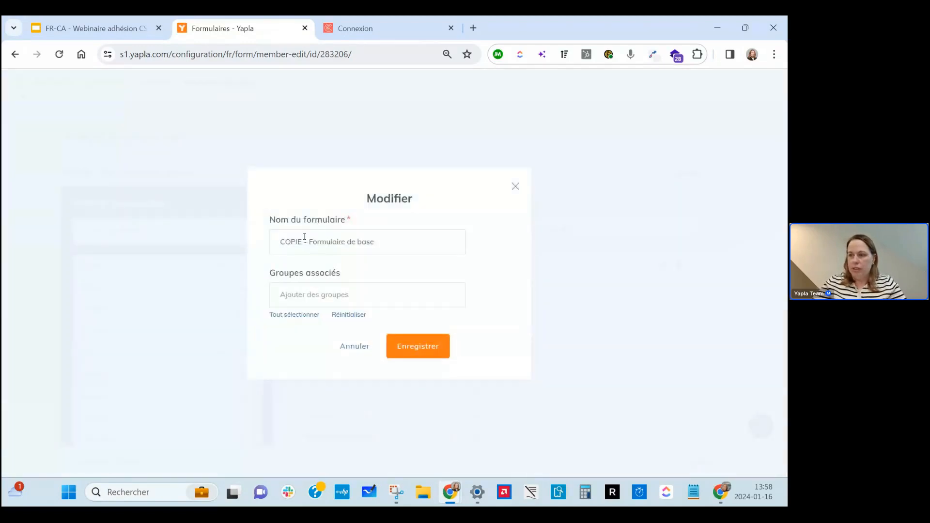
left_click_drag(305, 237, 266, 240)
type("Renouvelle")
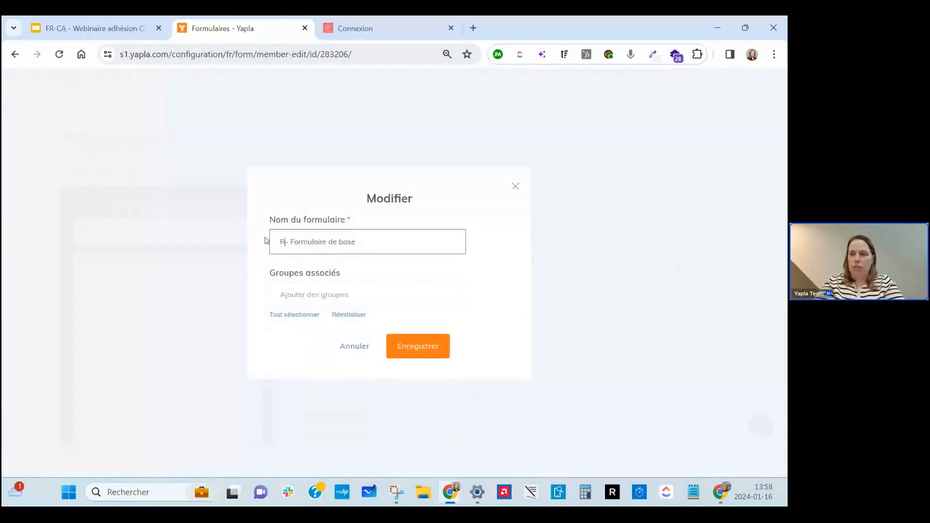
type("ment")
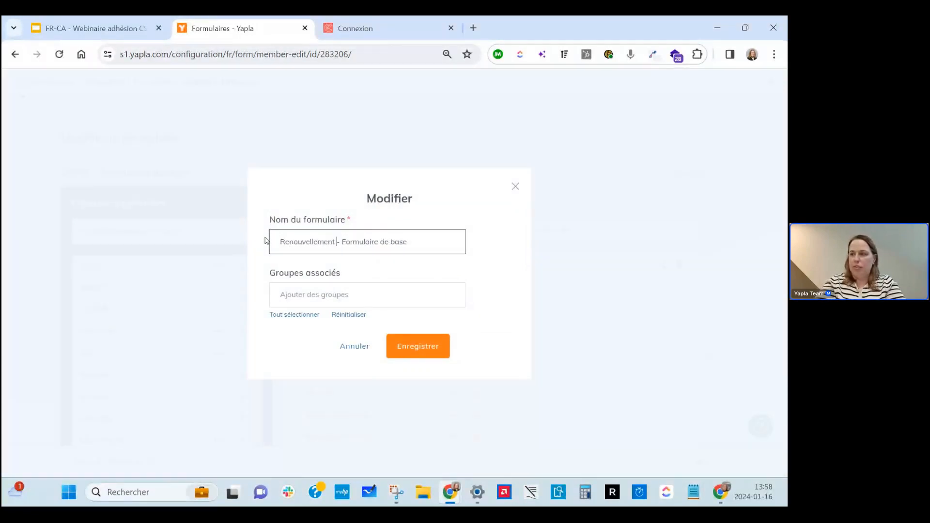
left_click(420, 351)
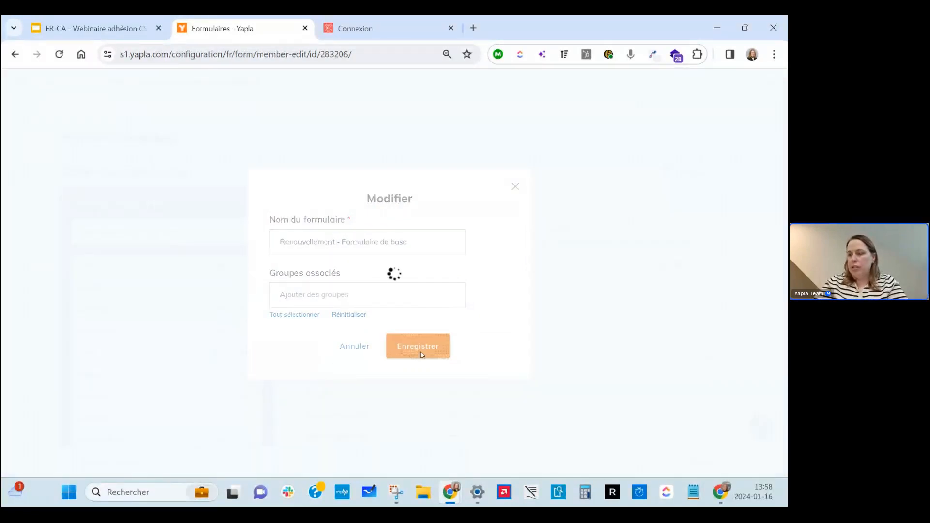
Move Notes and Bénévolat out of Informations de contact, then delete that section.
scroll(420, 355, "down", 5)
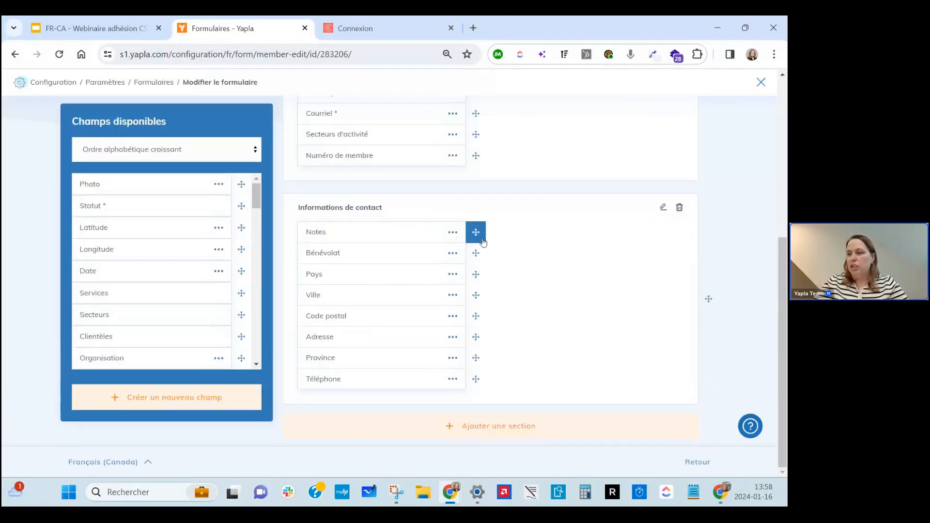
left_click_drag(476, 232, 197, 253)
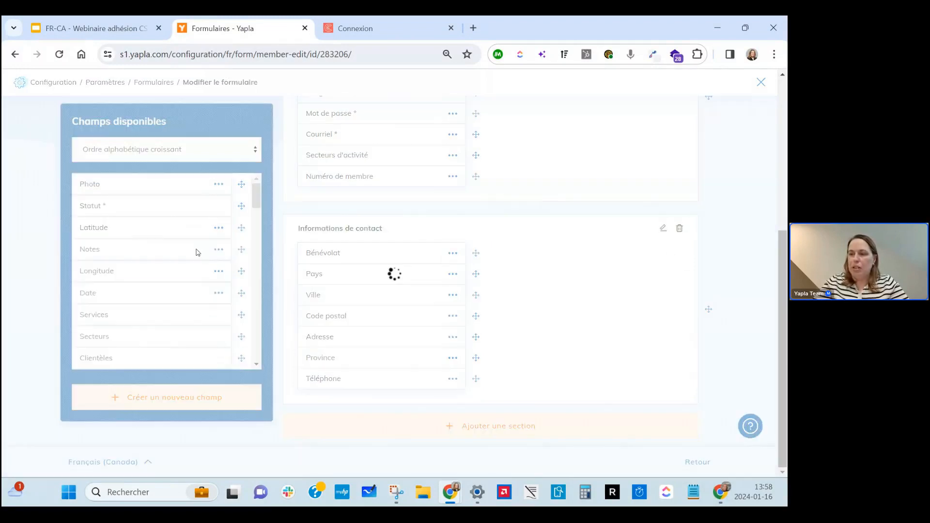
left_click_drag(473, 254, 268, 257)
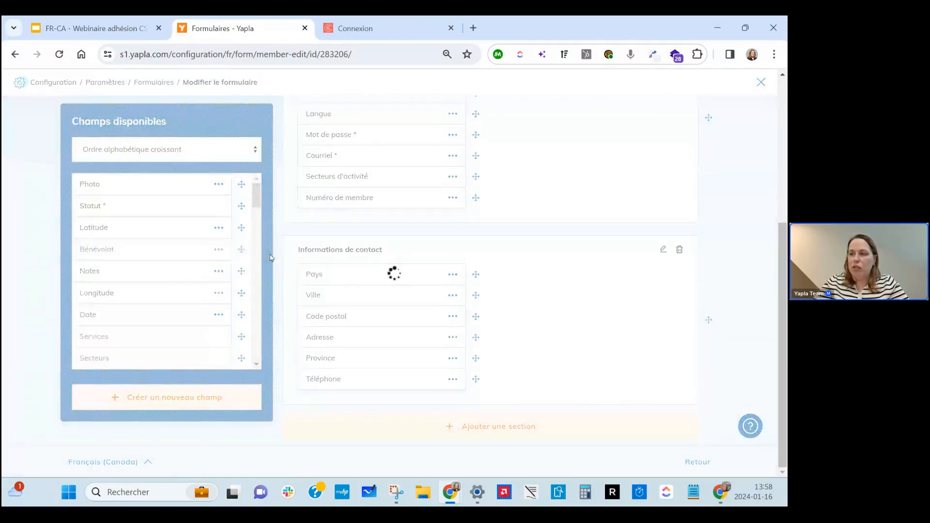
left_click(680, 250)
left_click(421, 307)
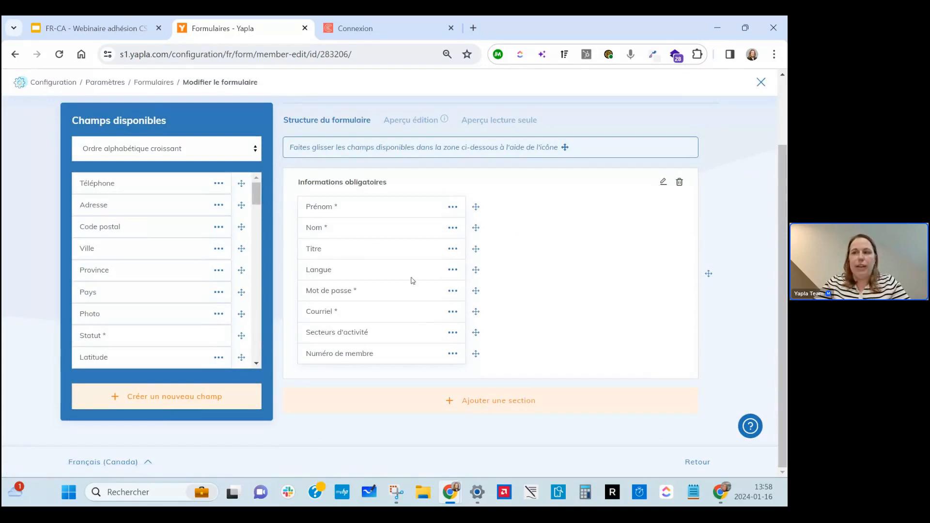
scroll(410, 274, "up", 2)
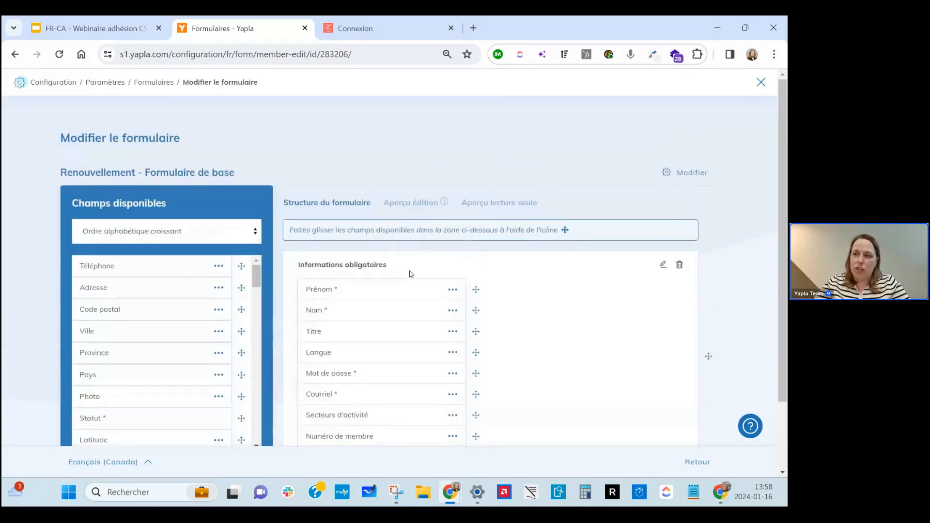
Check the renewal form choice under Contextes without changing it, then go to Campagnes.
left_click(169, 87)
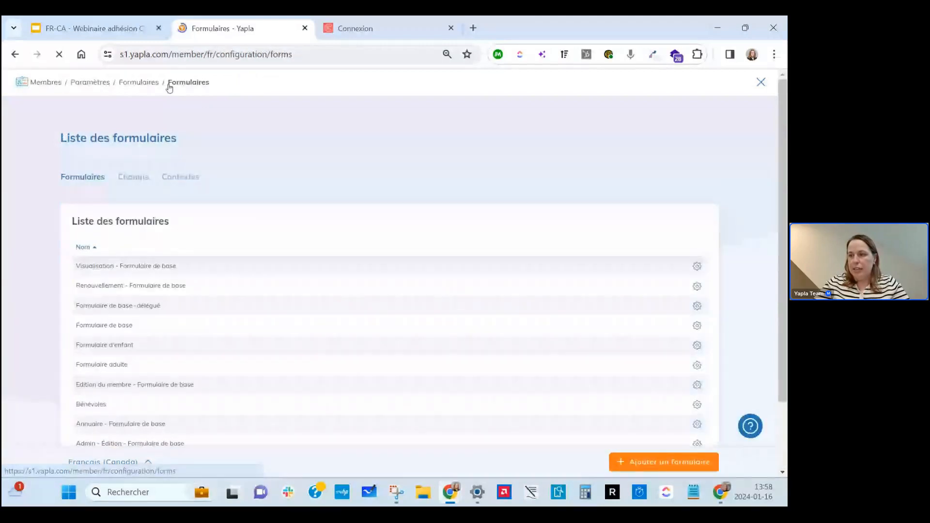
left_click(194, 181)
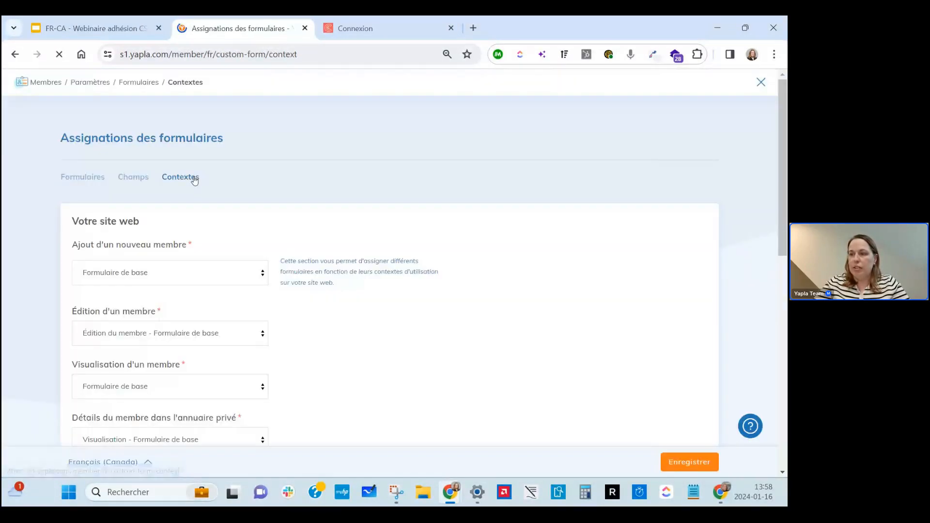
scroll(333, 379, "down", 5)
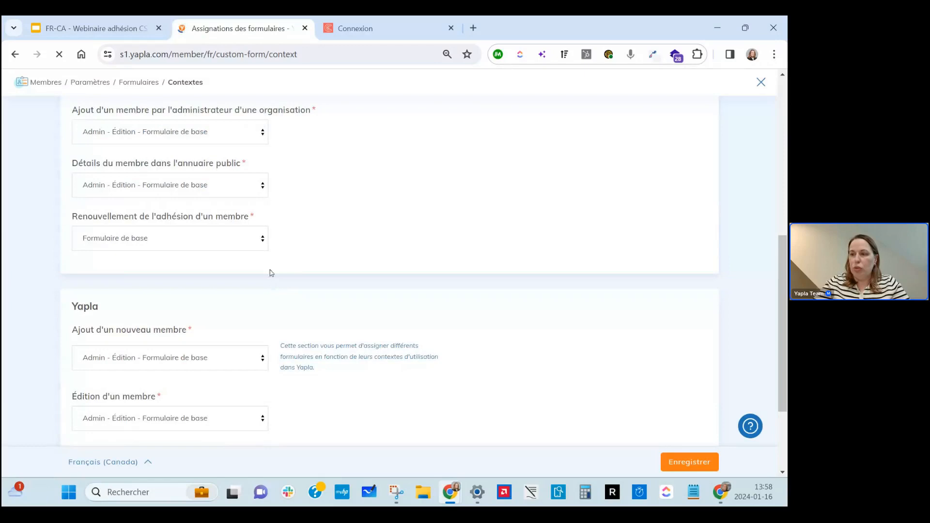
left_click(263, 239)
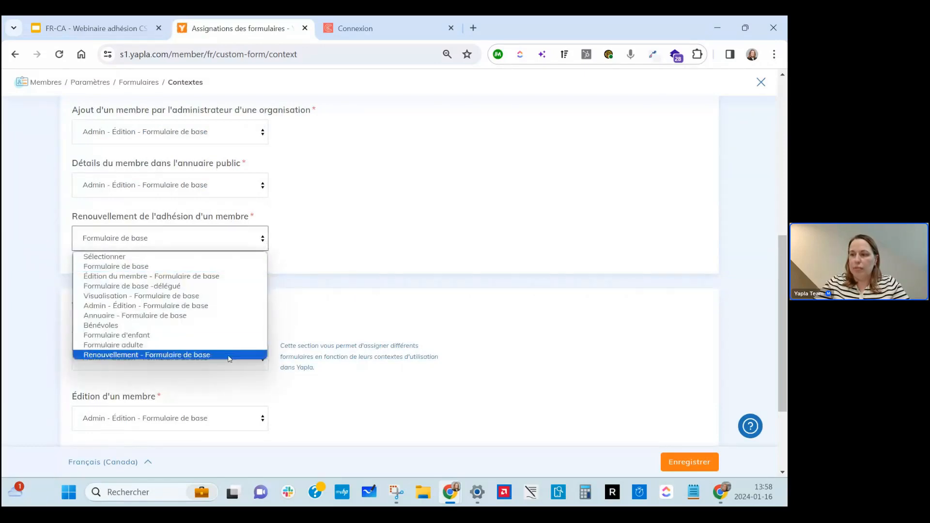
left_click(435, 255)
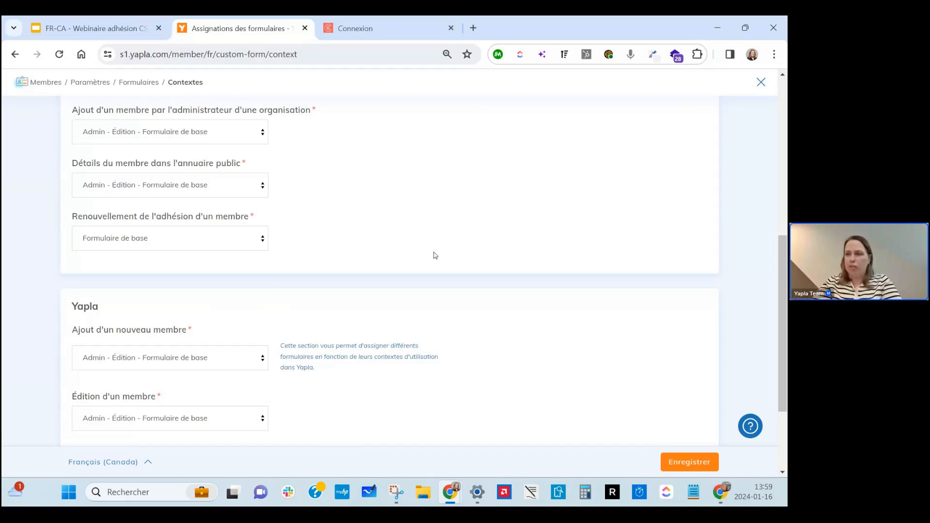
scroll(435, 256, "up", 7)
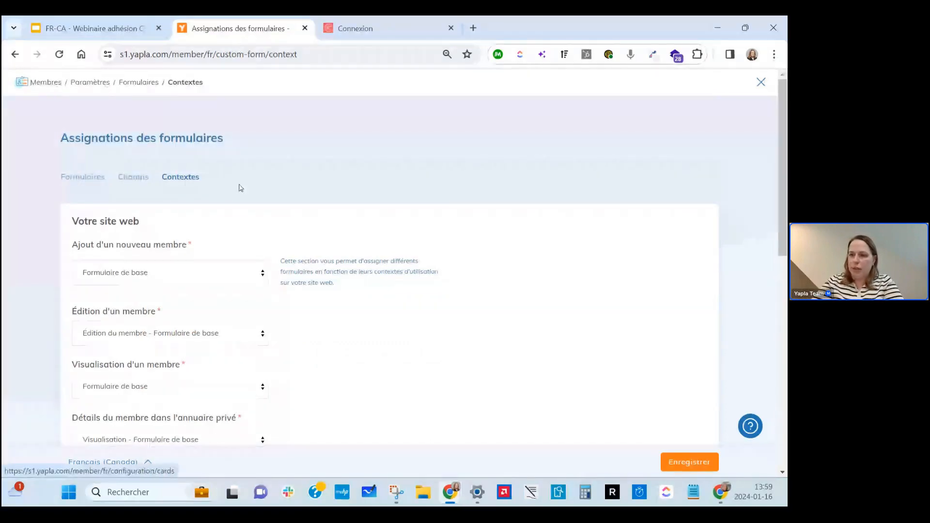
left_click(46, 82)
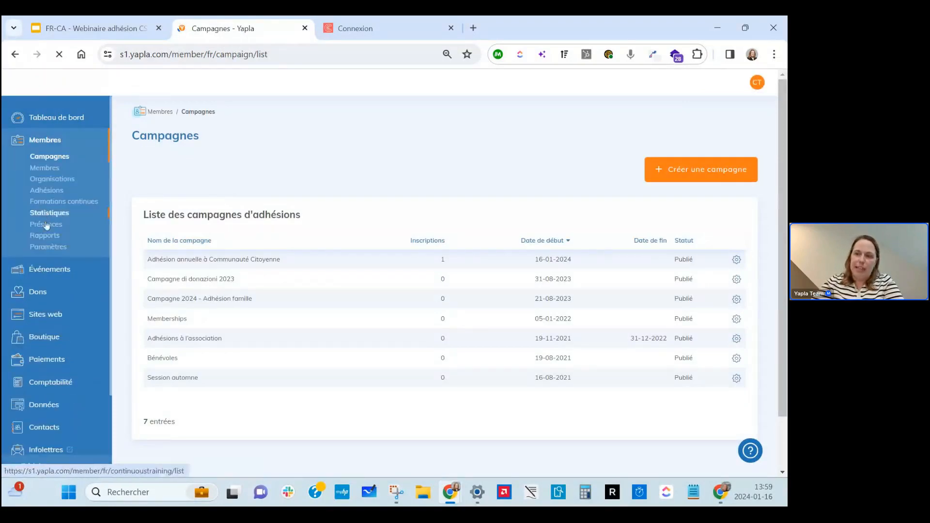
Open the Formulaires settings of the Membre adulte membership type.
left_click(53, 249)
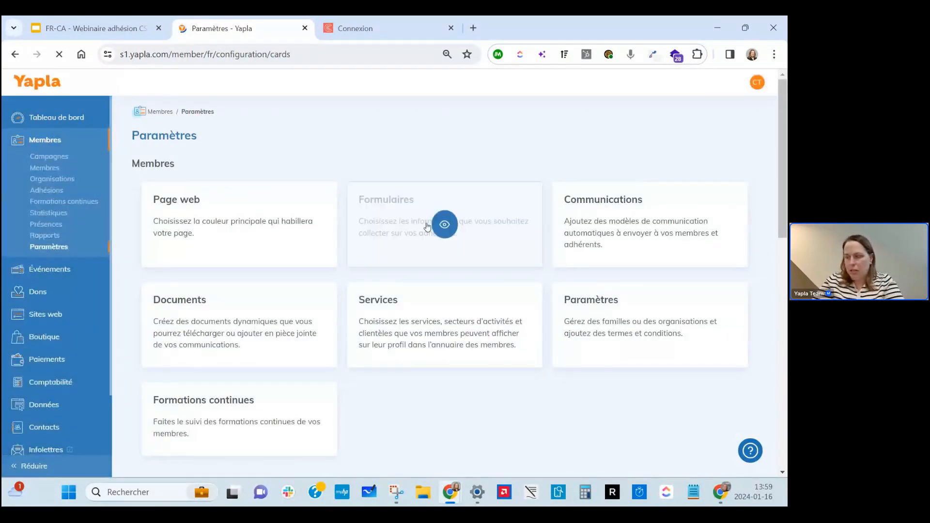
scroll(339, 203, "down", 5)
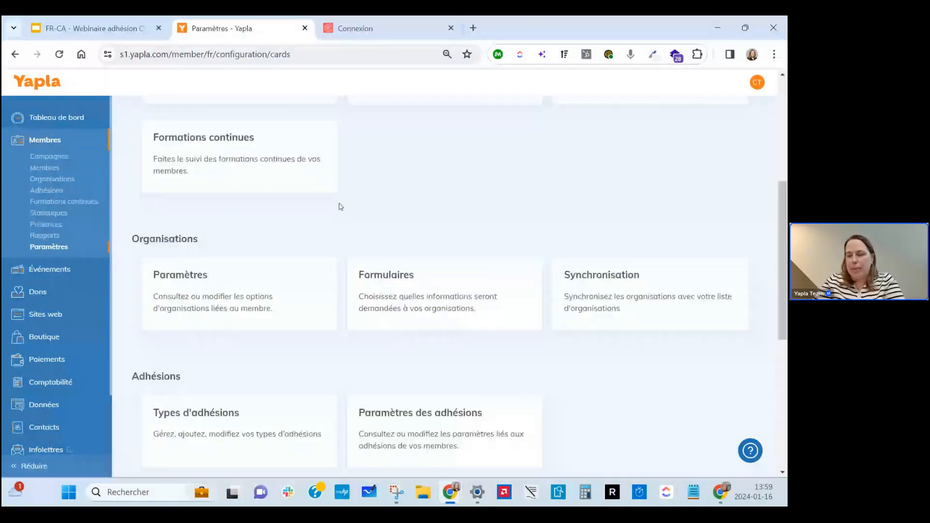
scroll(254, 291, "down", 3)
left_click(257, 290)
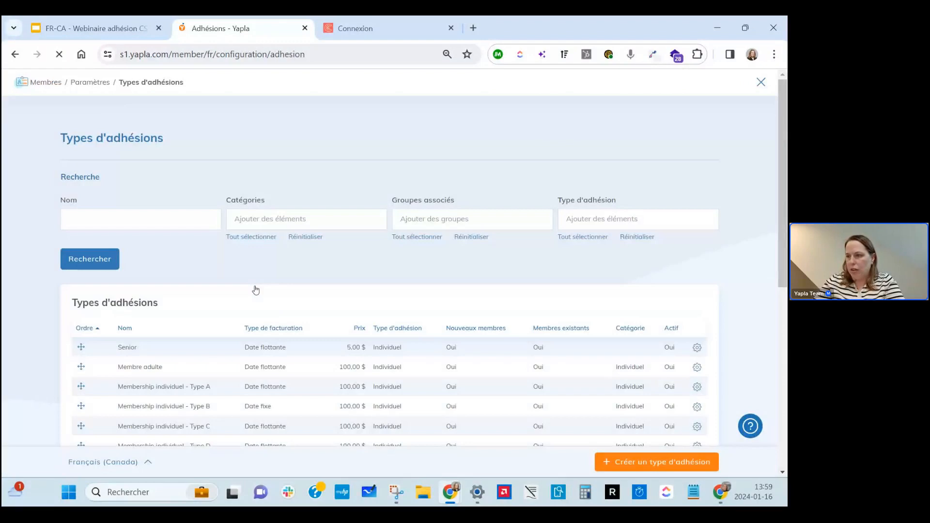
left_click(154, 369)
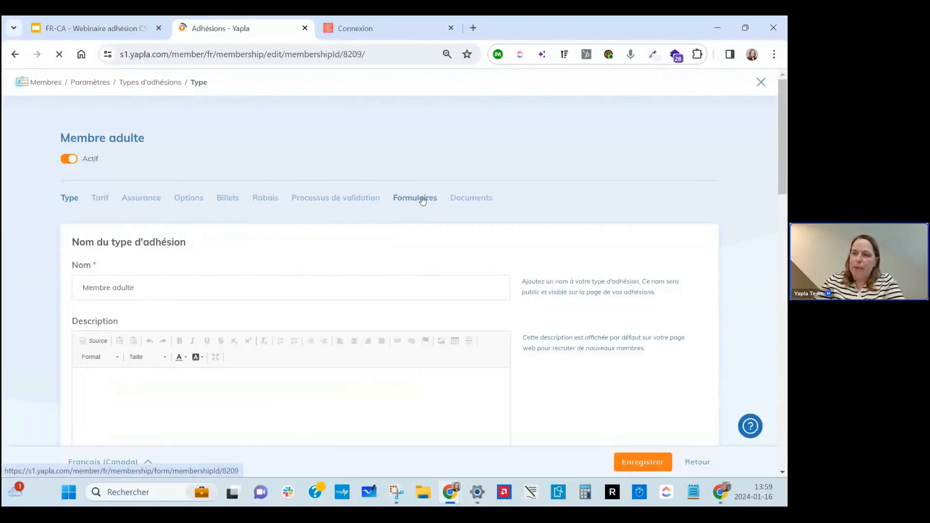
left_click(422, 200)
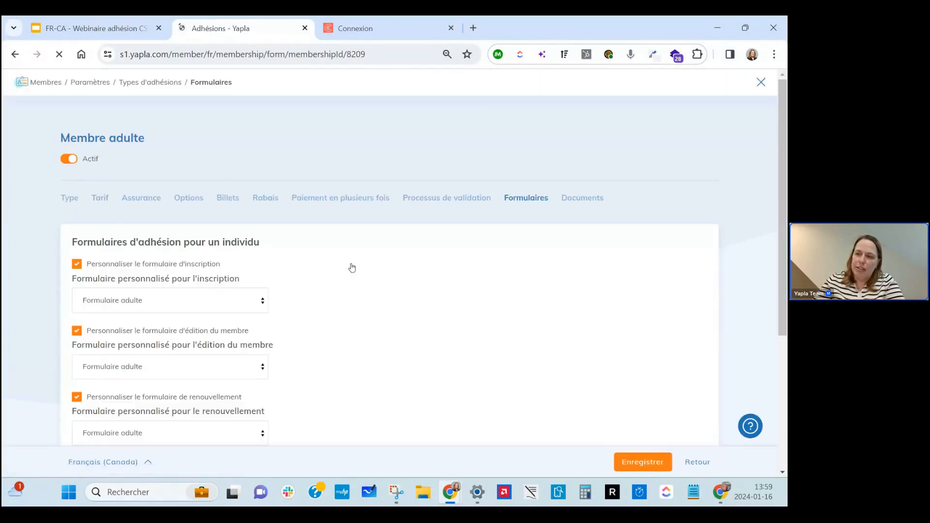
Toggle the custom form options, try Visualisation - Formulaire de base for renewals, then uncheck it.
left_click(77, 264)
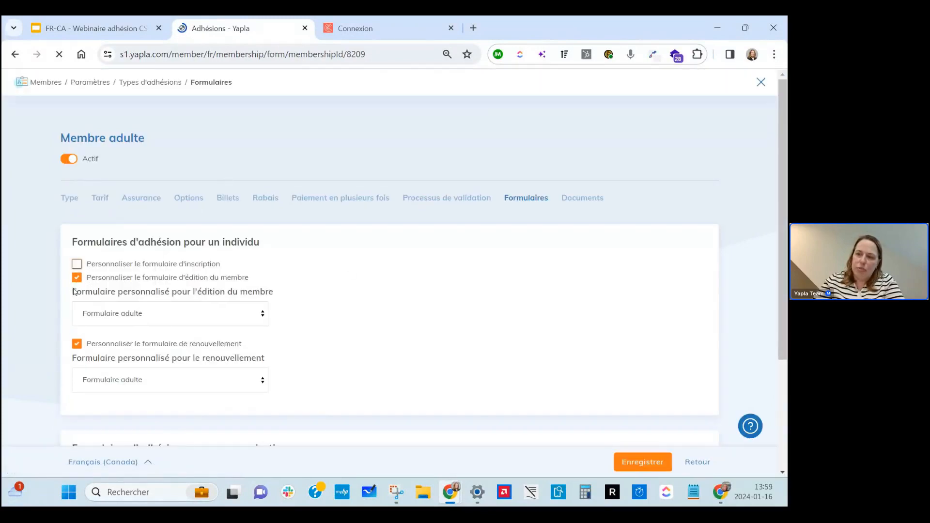
left_click(77, 277)
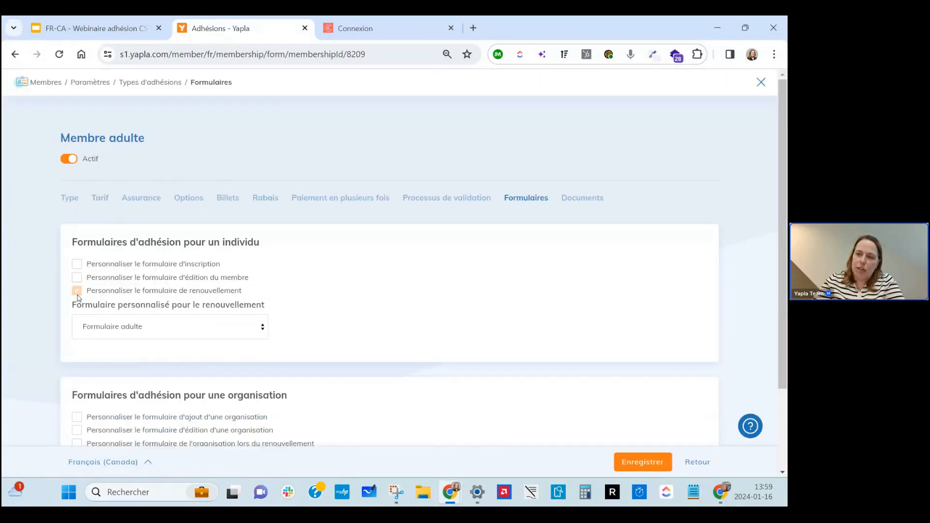
left_click(77, 293)
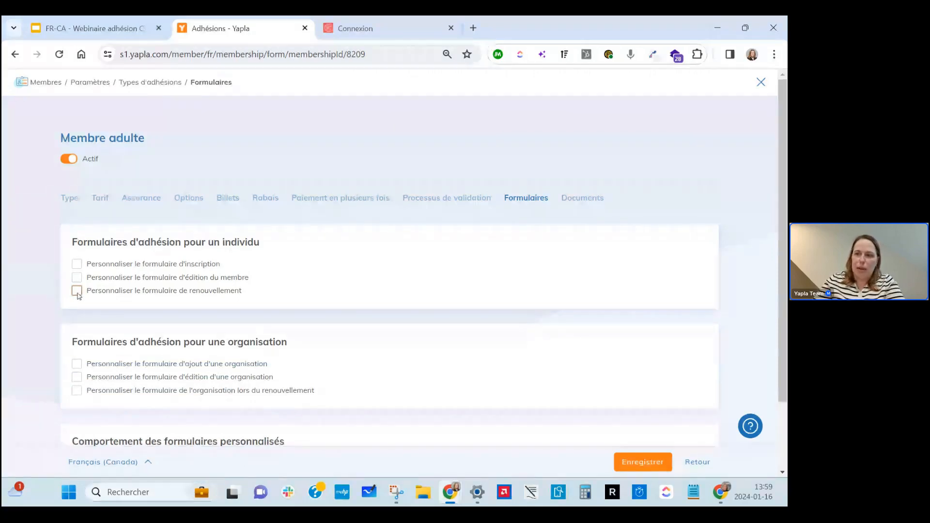
left_click(76, 292)
left_click(108, 325)
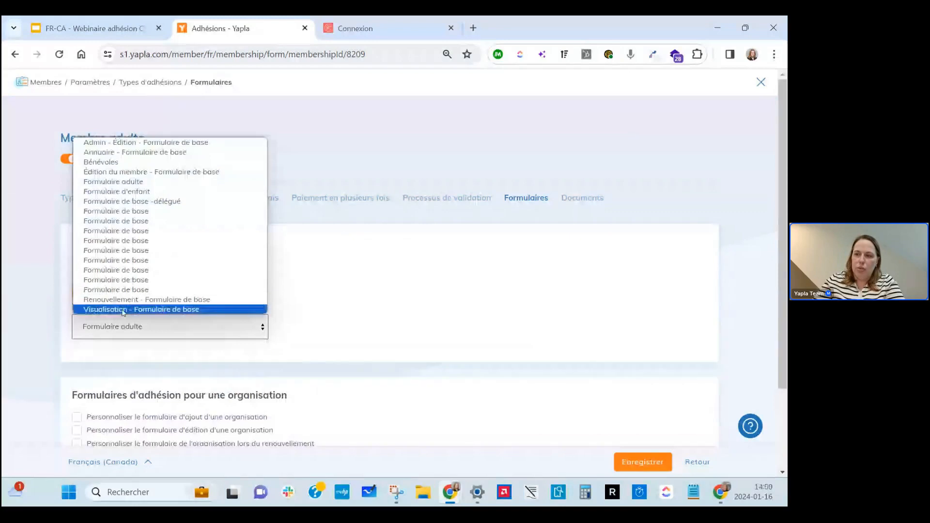
left_click(123, 311)
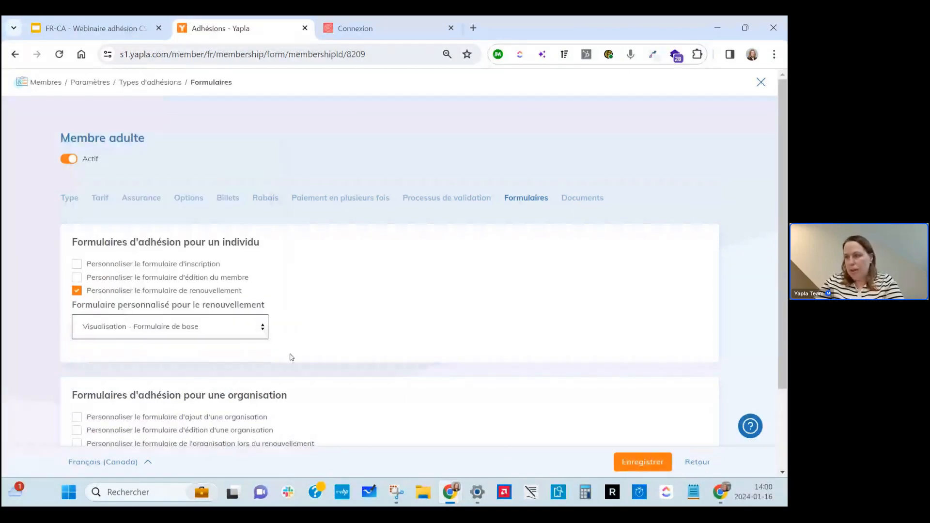
left_click(77, 291)
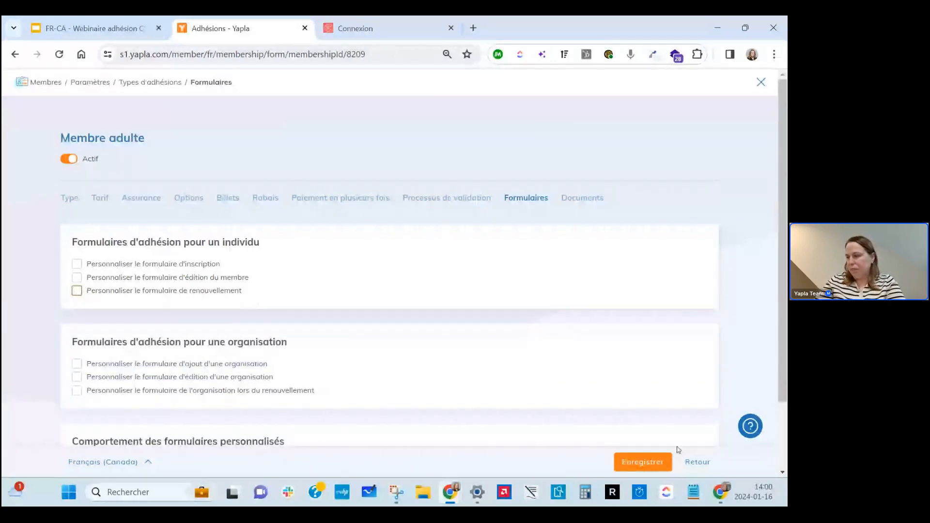
left_click(698, 462)
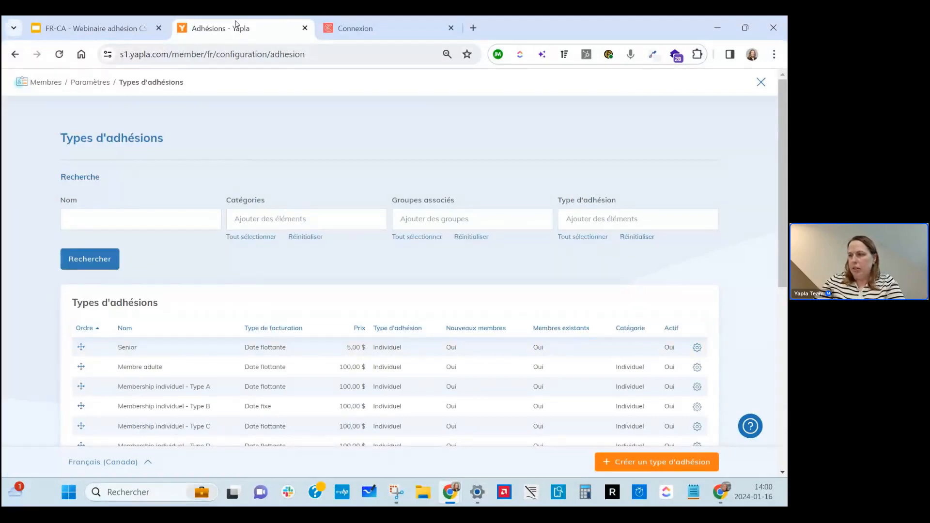
Show the Nos recommandations slide of the webinar deck in Google Slides.
left_click(139, 19)
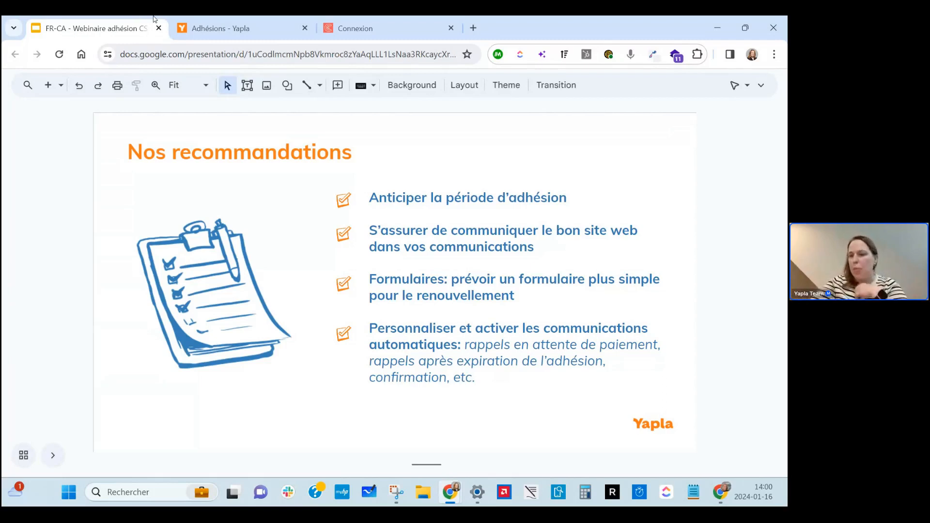
mouse_move(252, 20)
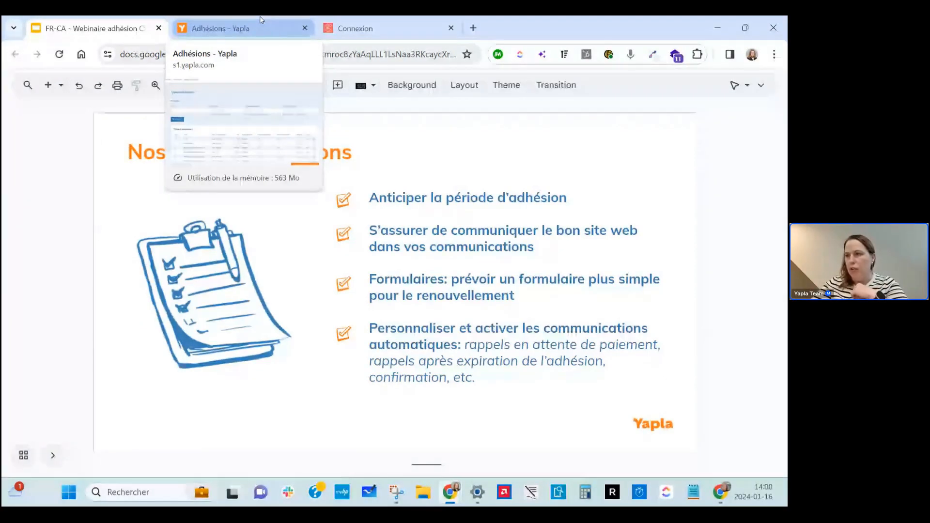
Navigate from Membres through Paramètres to Communications and scroll through the member message list.
left_click(260, 20)
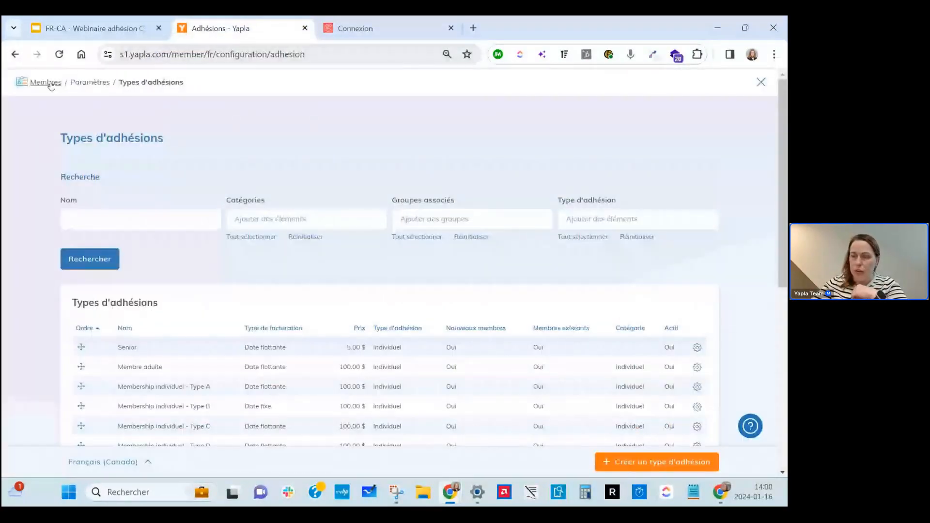
left_click(51, 83)
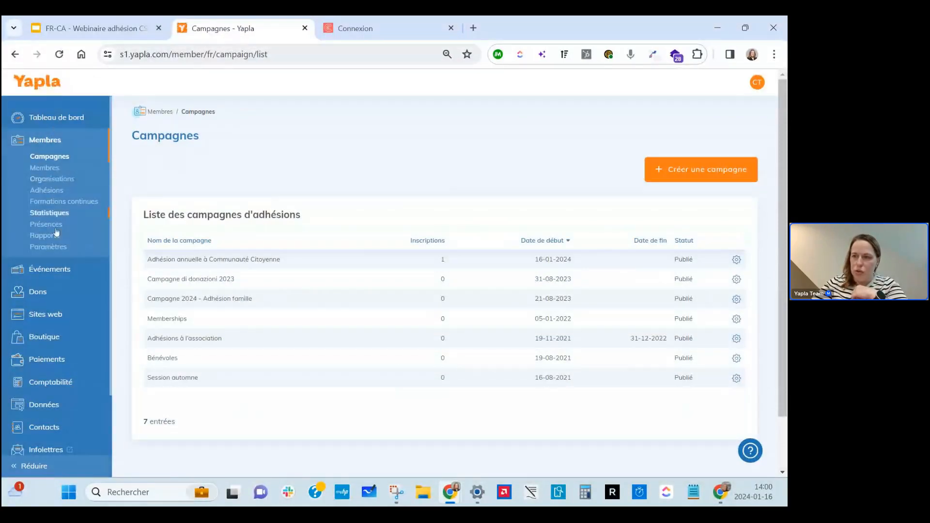
left_click(54, 248)
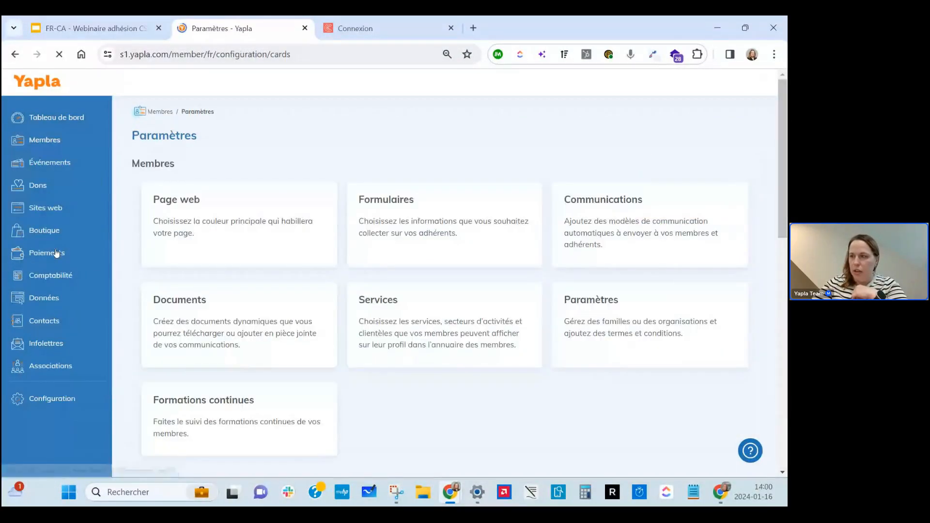
left_click(650, 225)
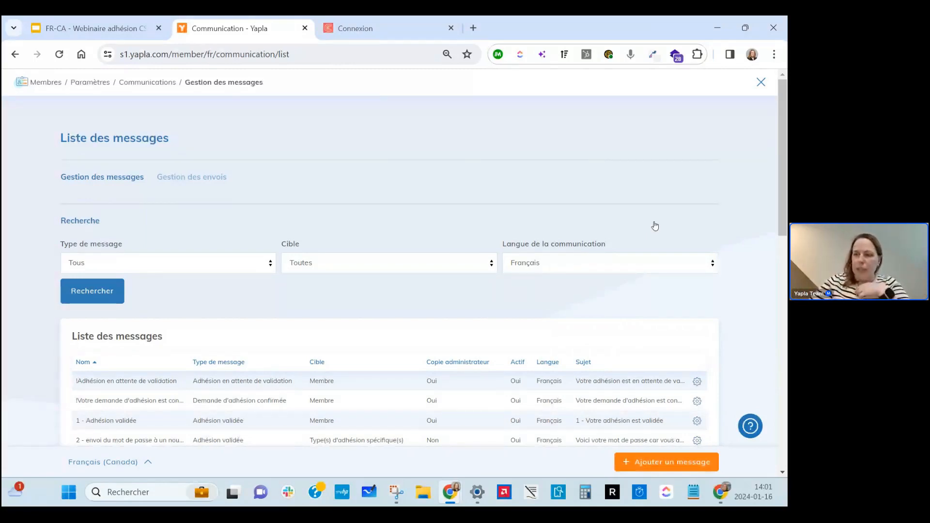
scroll(655, 226, "down", 3)
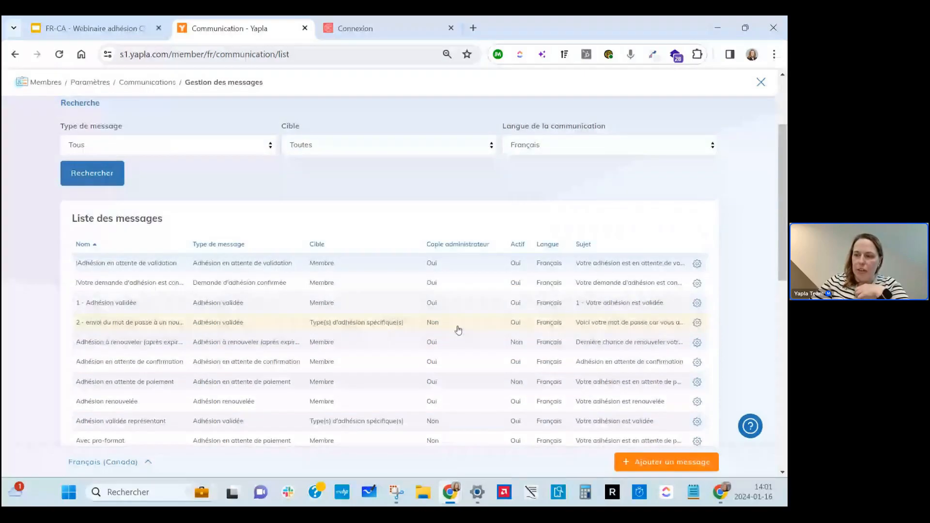
scroll(458, 330, "down", 3)
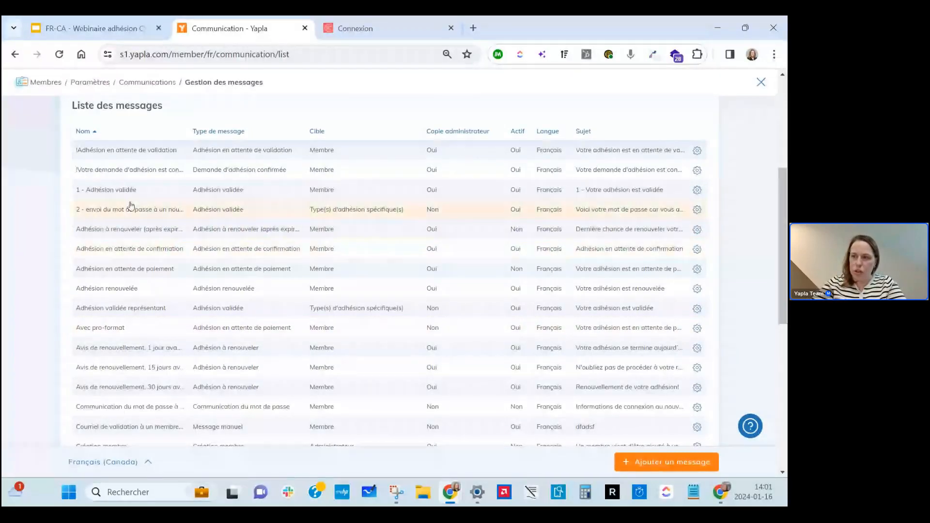
scroll(130, 205, "up", 2)
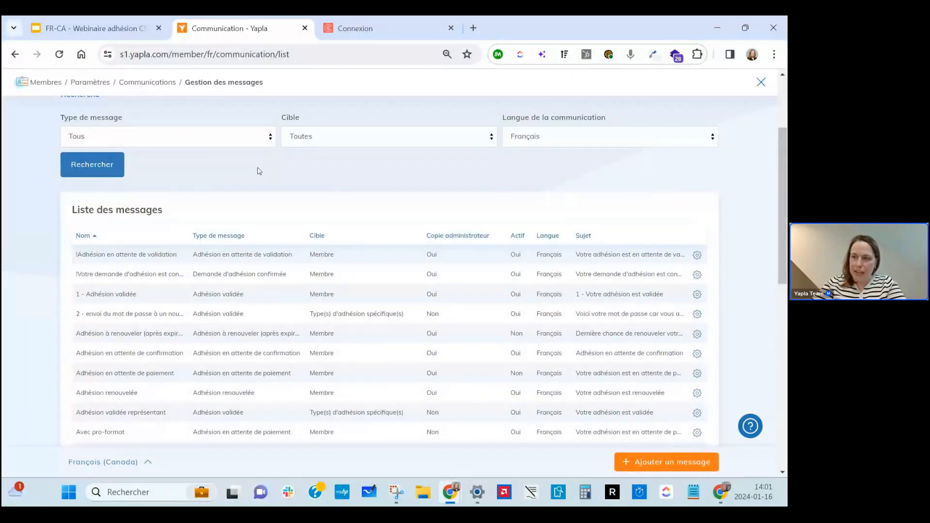
scroll(259, 170, "down", 2)
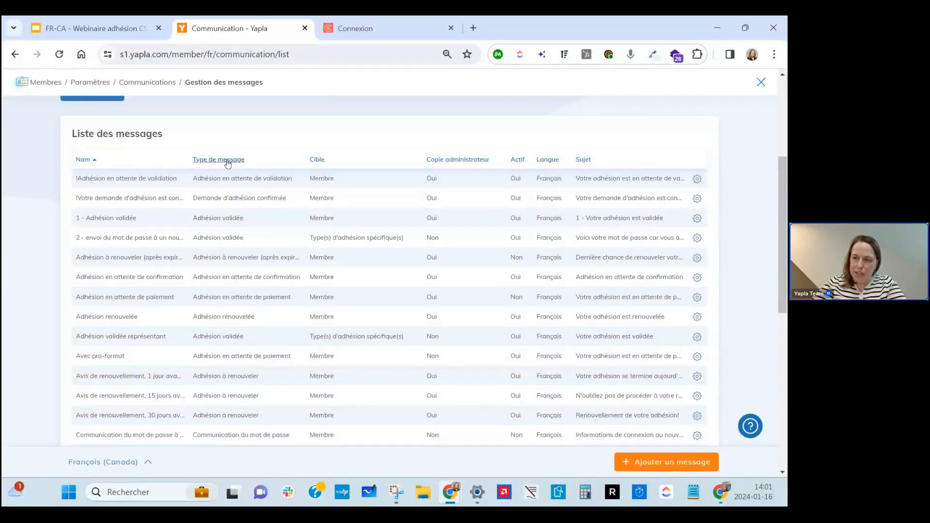
scroll(226, 327, "down", 1)
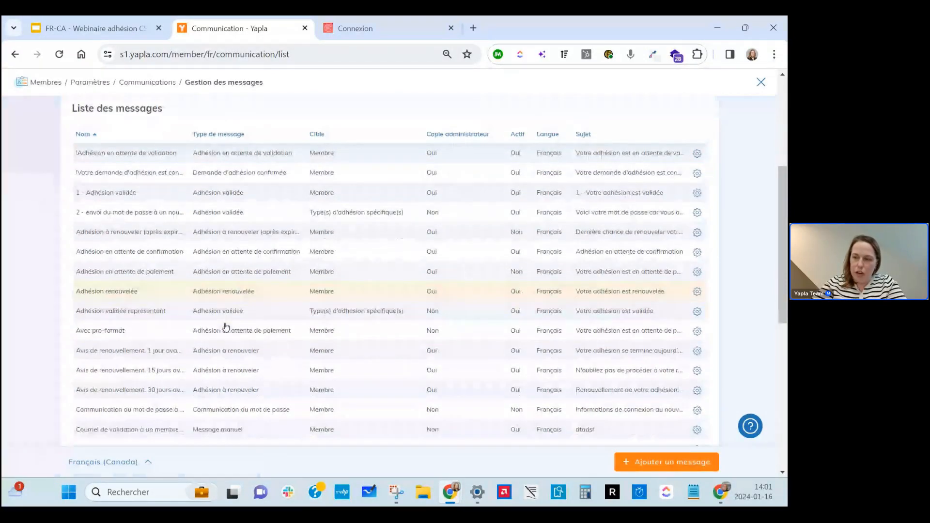
scroll(226, 327, "down", 1)
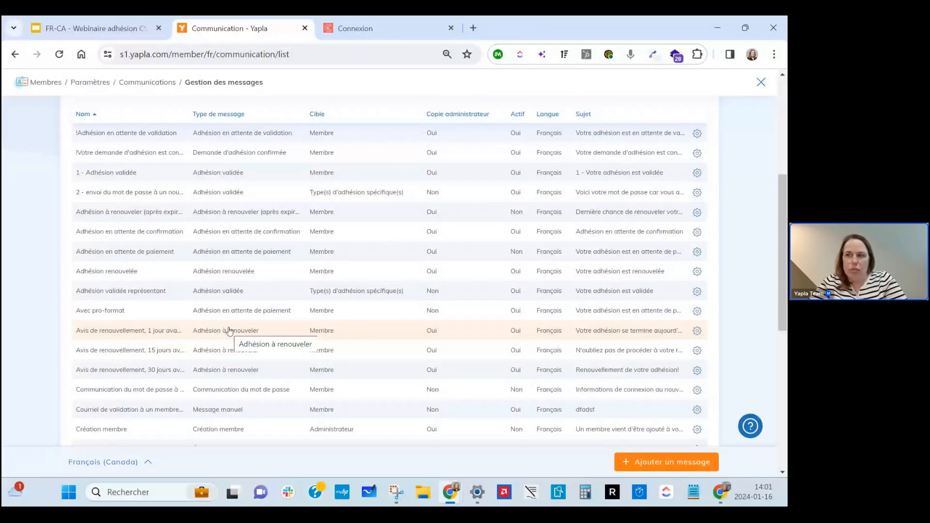
scroll(229, 331, "up", 5)
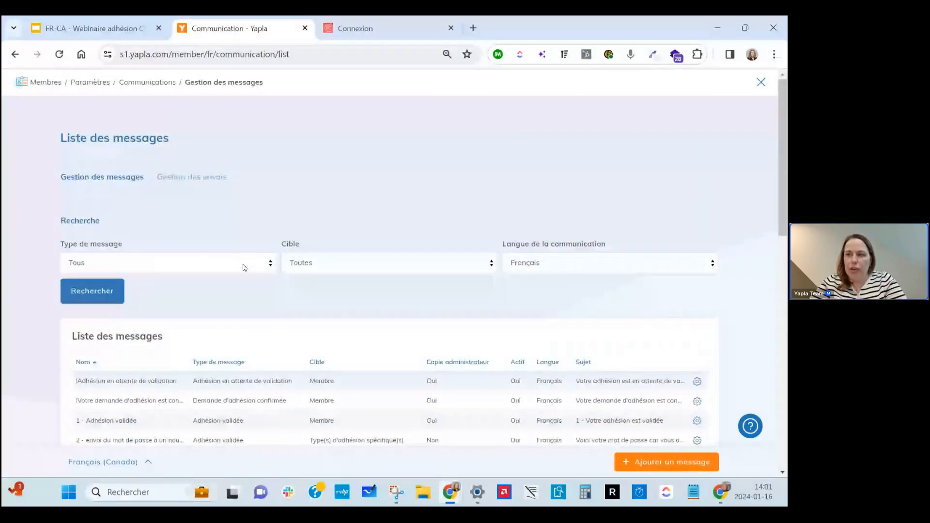
Filter messages by type Adhésion à renouveler to list the 1, 15 and 30-day renewal notices.
left_click(245, 267)
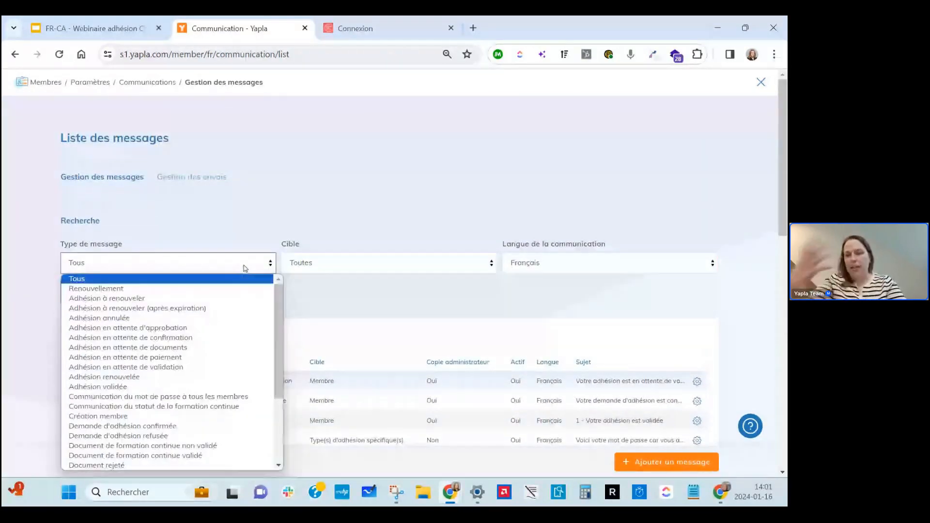
left_click(222, 298)
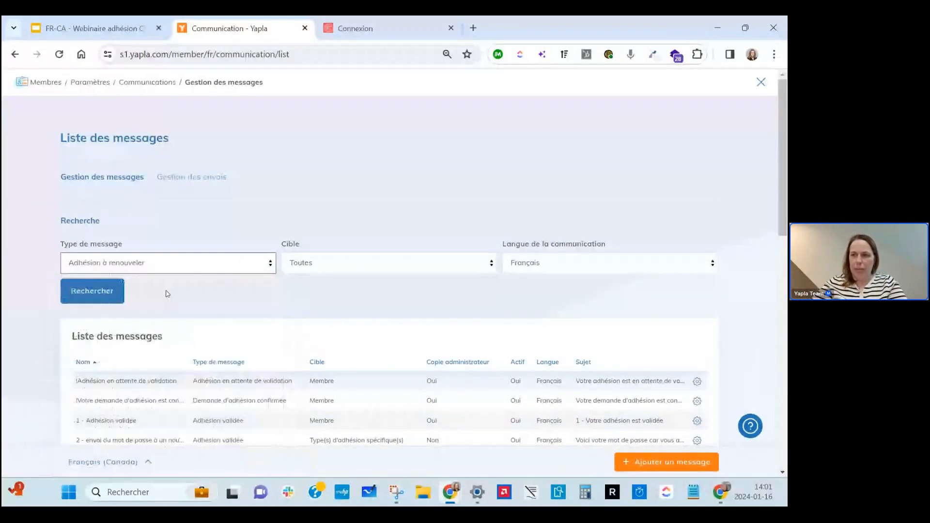
left_click(111, 294)
scroll(357, 241, "down", 2)
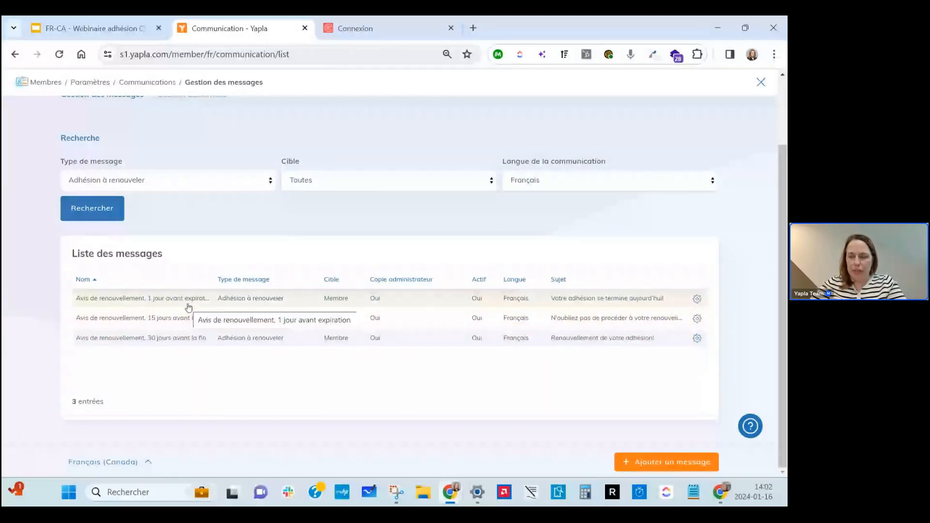
Open the 30-day renewal notice and scroll down to its recipient settings.
left_click(234, 344)
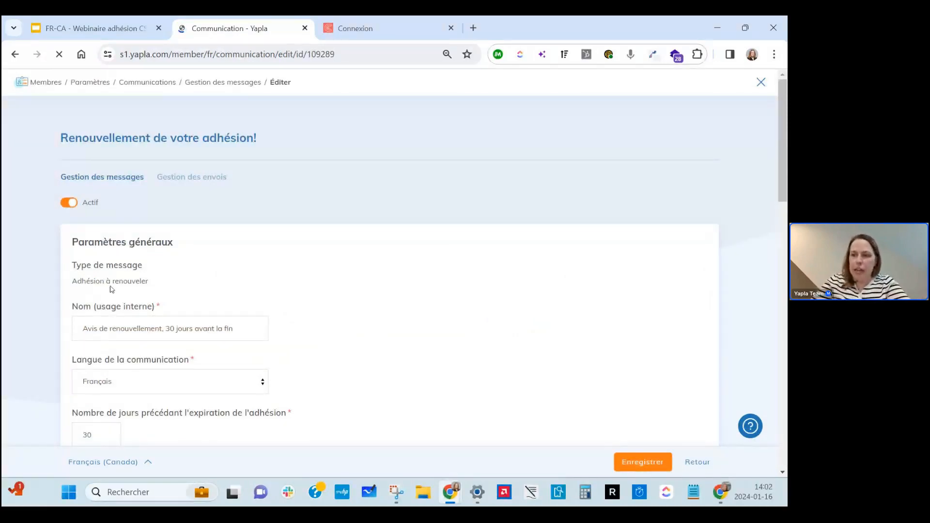
scroll(224, 256, "down", 2)
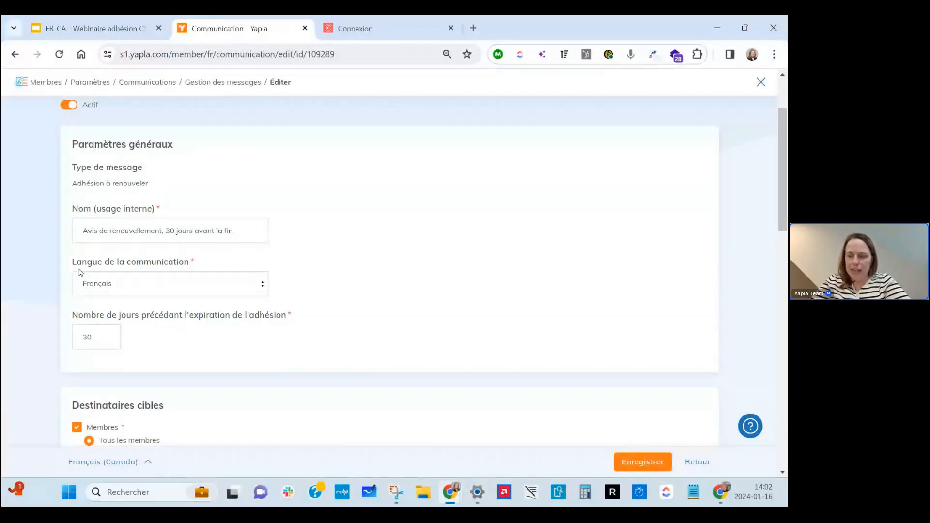
scroll(87, 280, "down", 4)
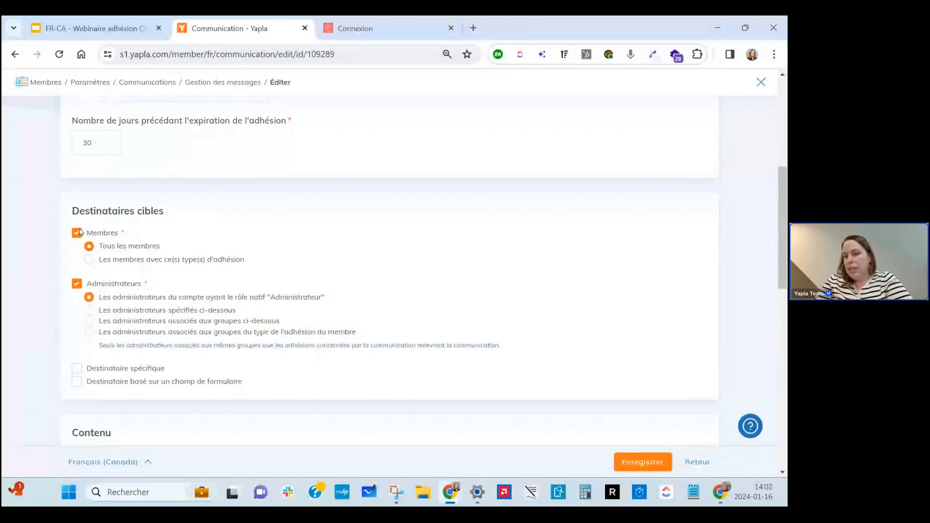
Try restricting recipients to specific membership types, then revert to sending to all members.
left_click(129, 262)
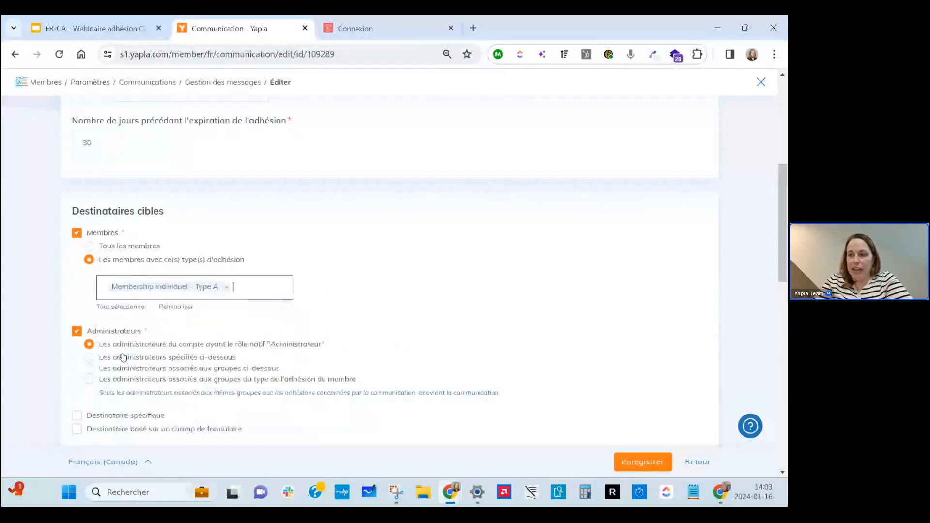
left_click(255, 287)
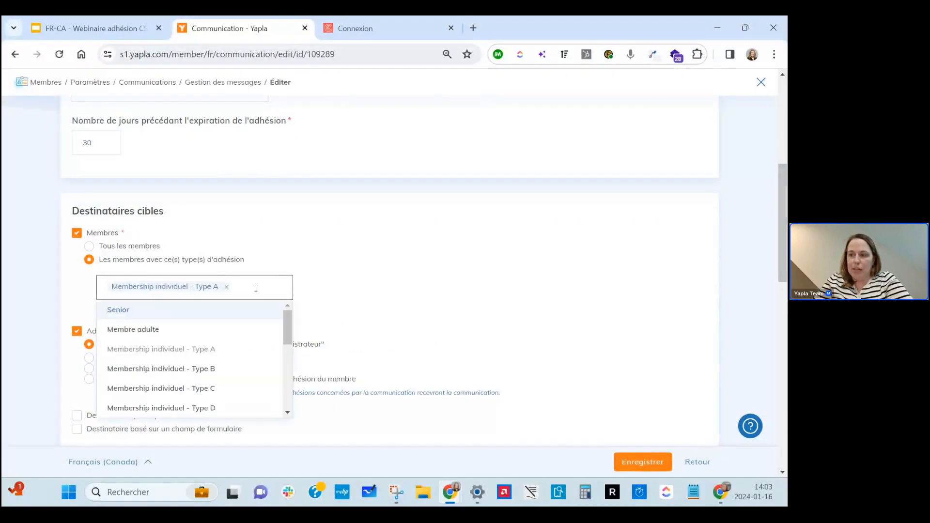
left_click(226, 287)
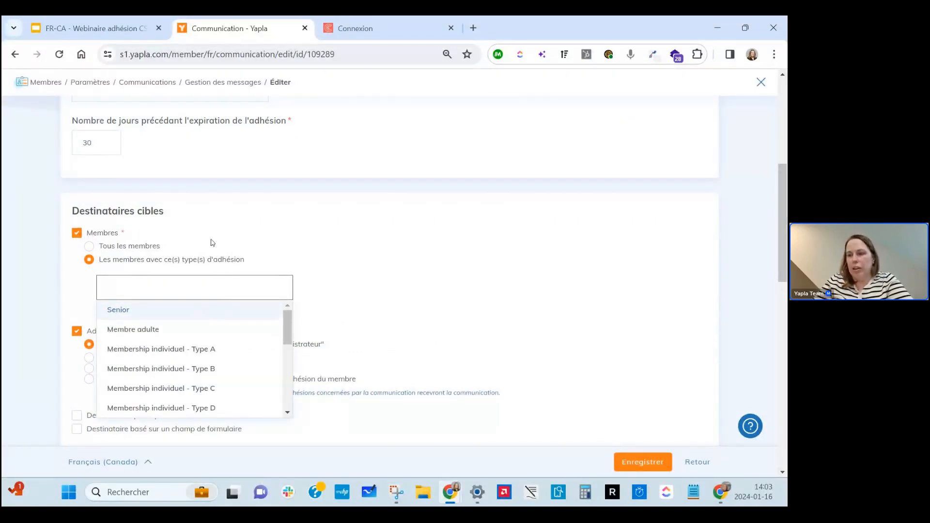
left_click(146, 247)
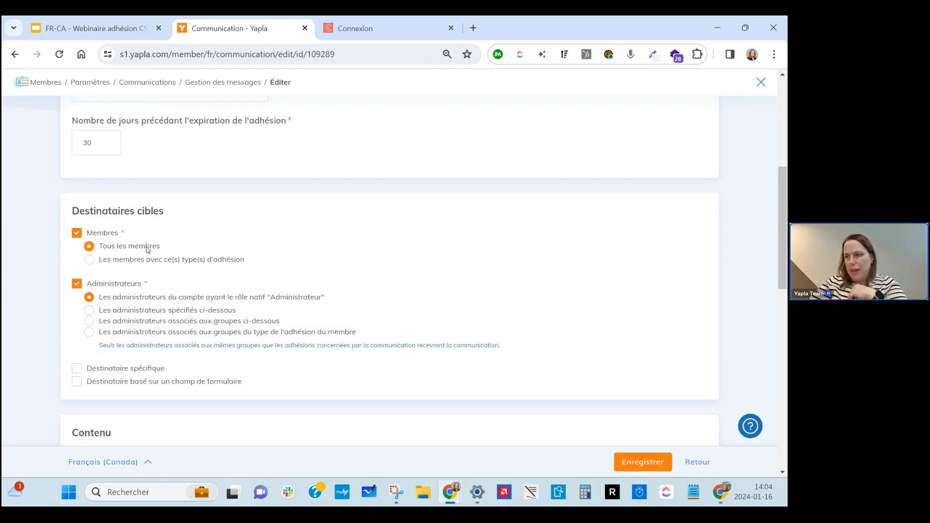
Scroll to the message's Contenu section, then return to the webinar slides.
scroll(322, 290, "down", 5)
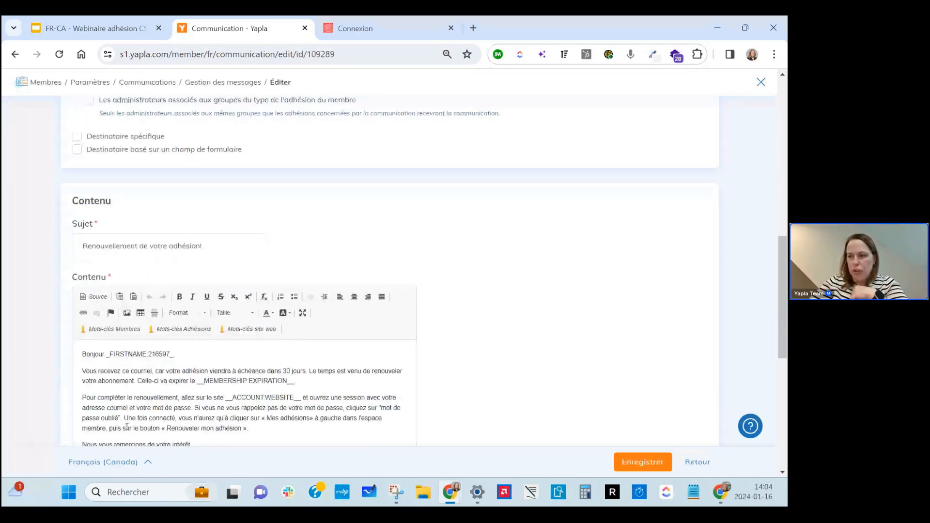
scroll(175, 388, "down", 3)
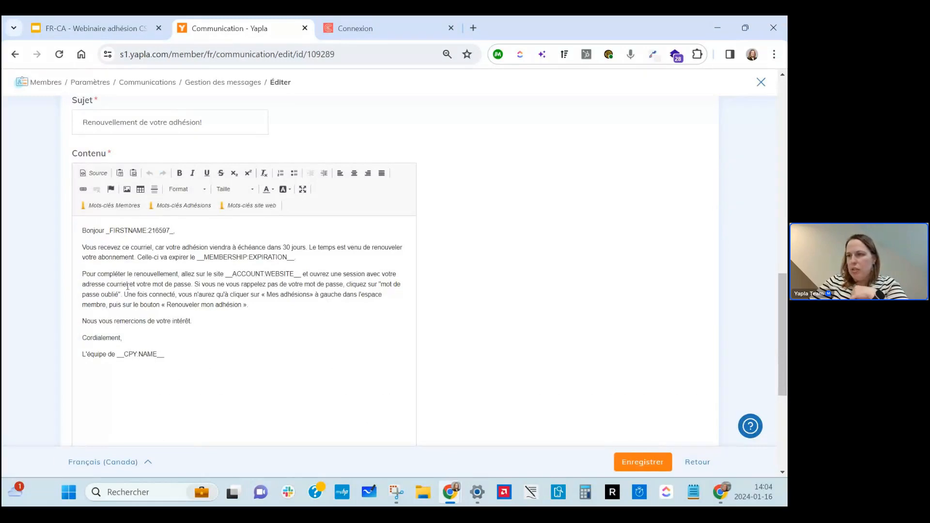
left_click(110, 25)
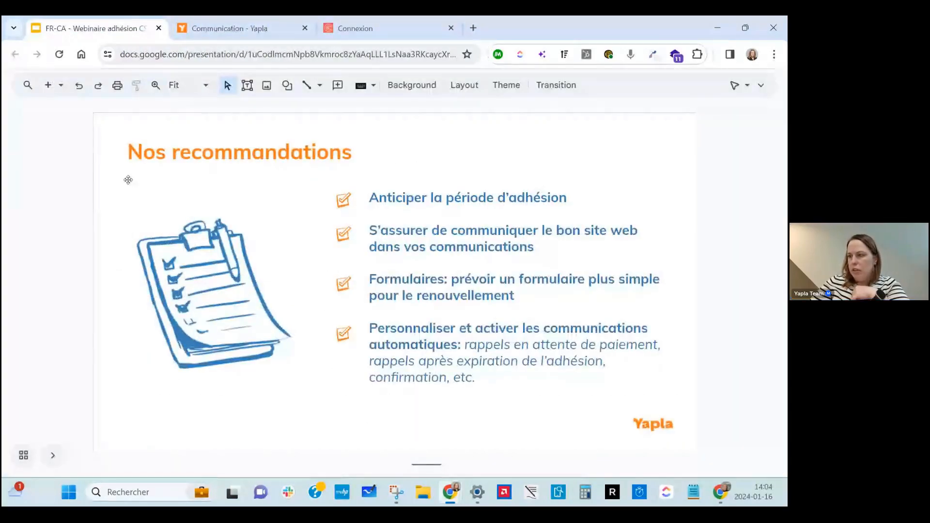
Page back and forth through the deck, ending on the Démonstration slide.
key("Down")
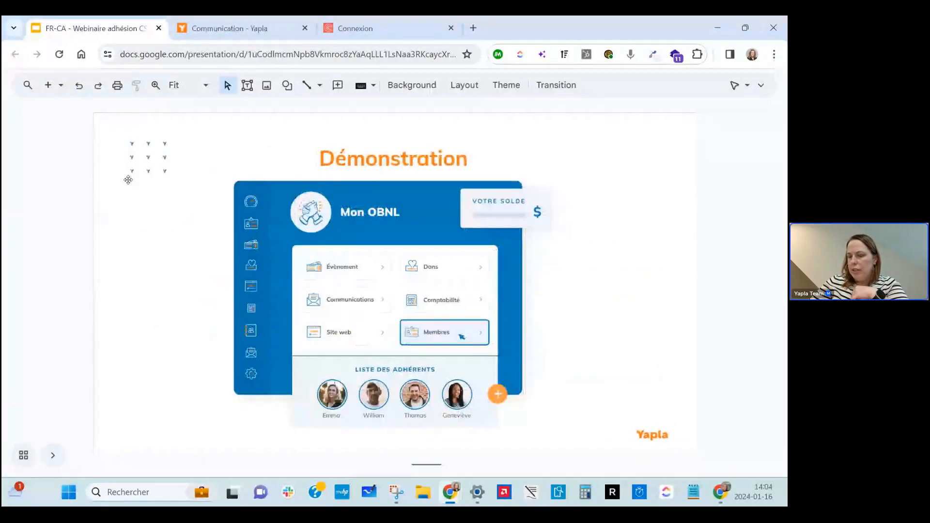
key("Down")
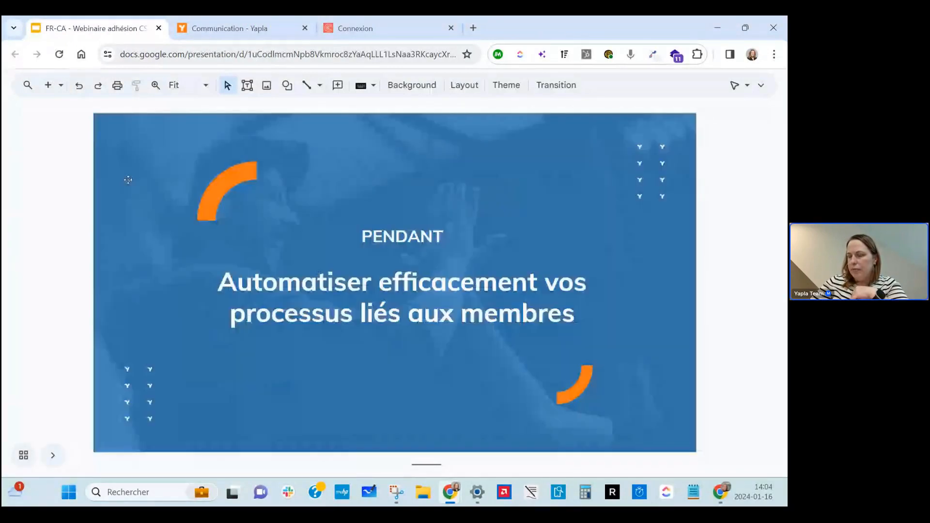
key("Down")
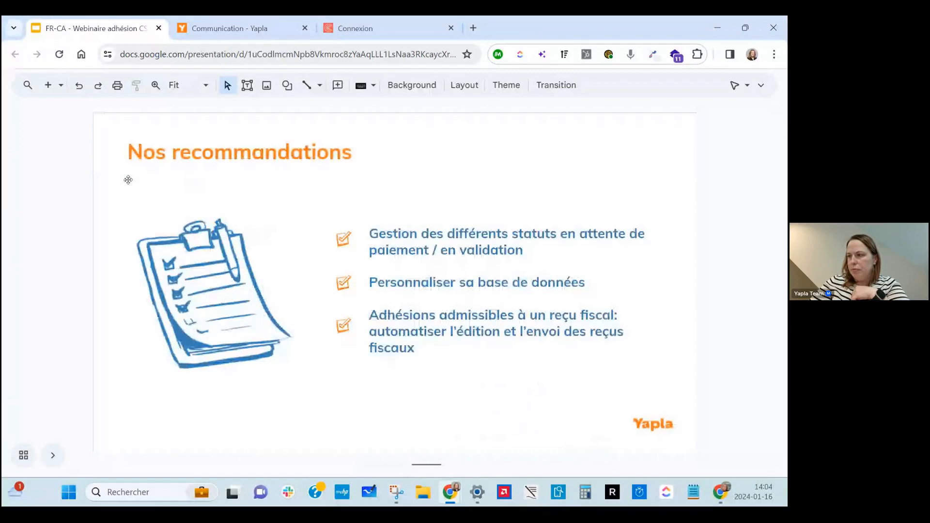
key("Up")
key("Up")
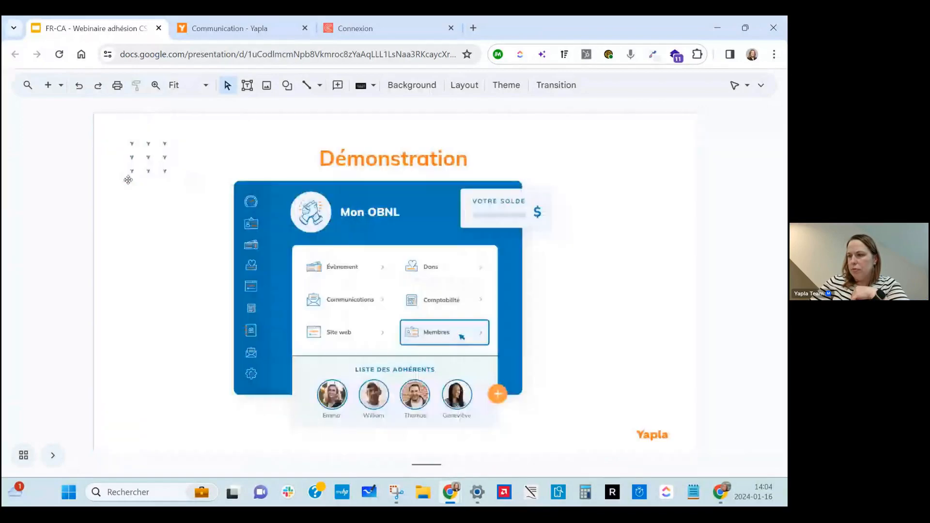
key("Down")
key("Down")
key("Up")
key("Up")
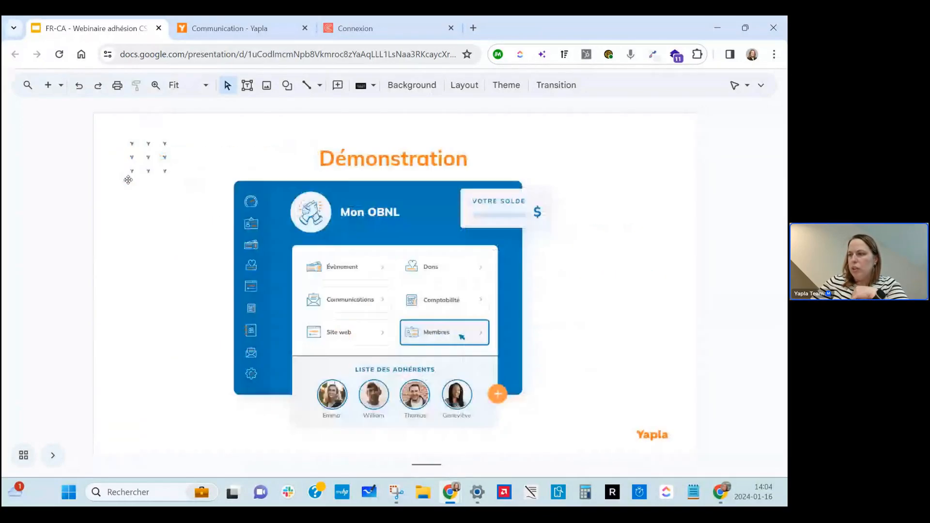
Return to the renewal email editor and open the Membres breadcrumb link in a new tab.
left_click(242, 35)
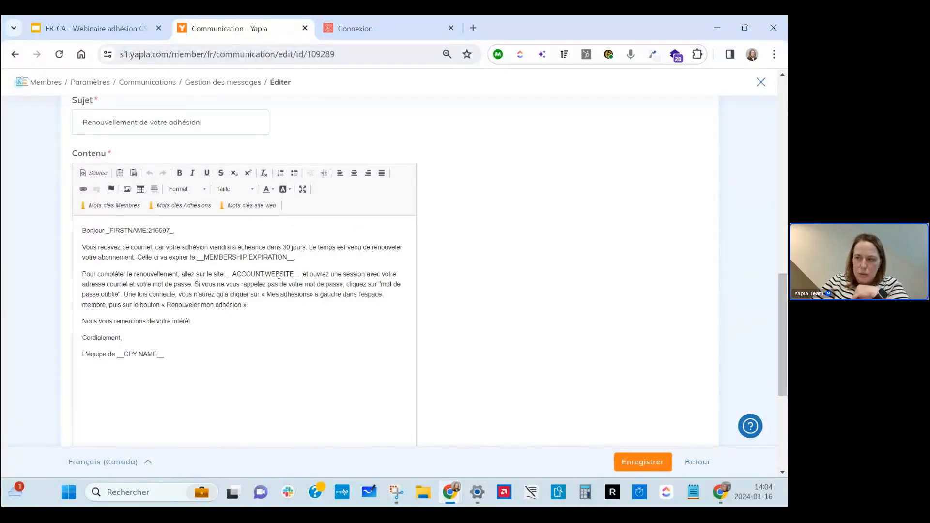
scroll(279, 276, "up", 1)
scroll(279, 275, "up", 2)
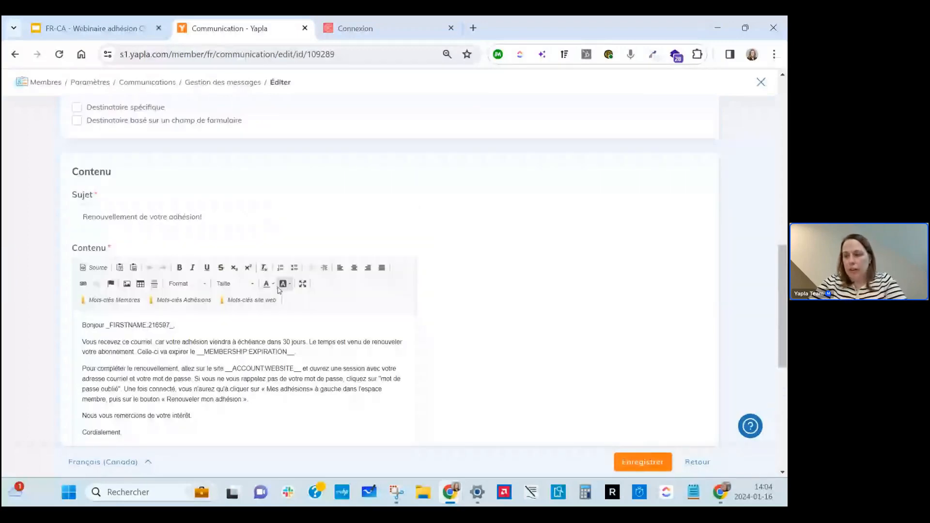
right_click(50, 88)
left_click(85, 100)
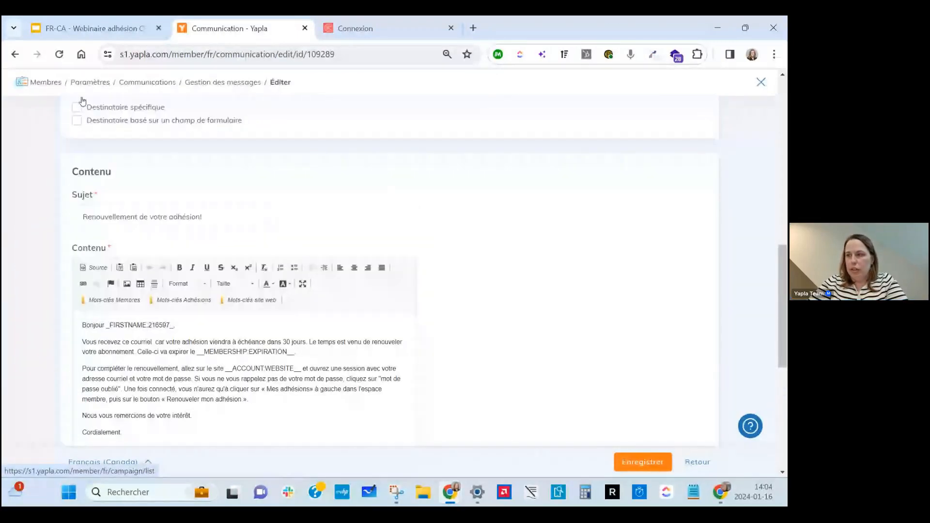
In the new tab, open Configuration > Votre organisation at the website field, then go to the member site.
left_click(355, 23)
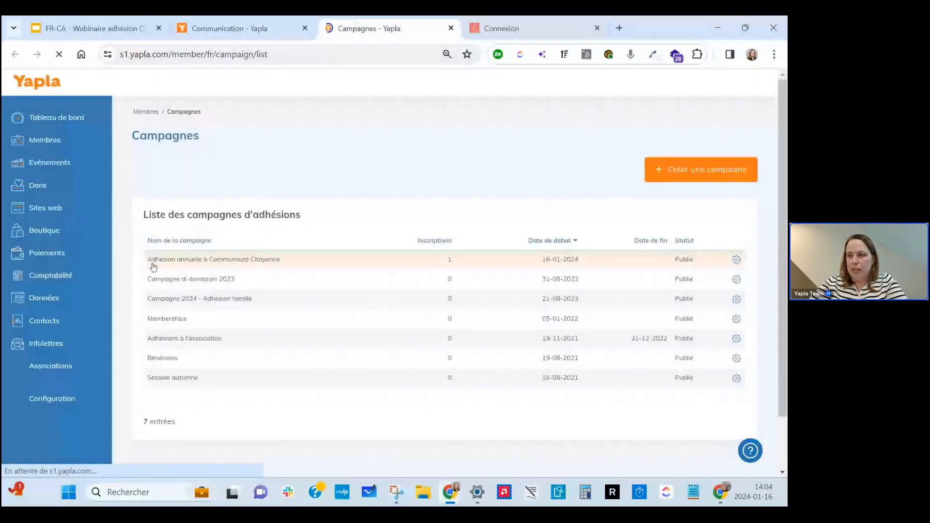
left_click(56, 399)
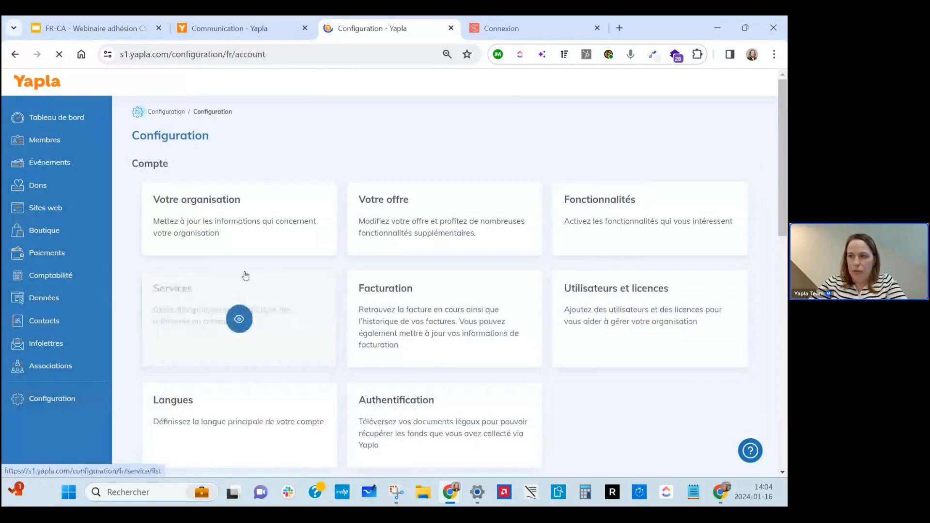
left_click(251, 209)
scroll(250, 208, "down", 10)
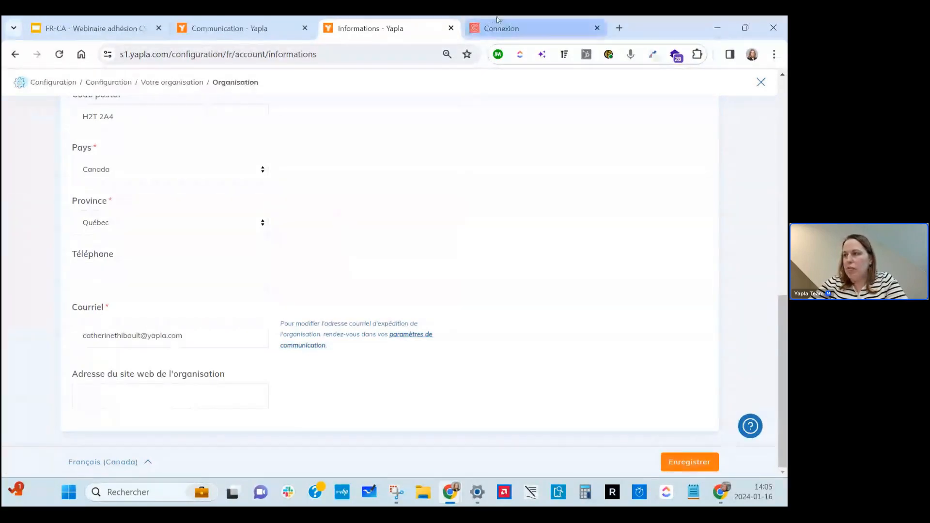
left_click(499, 28)
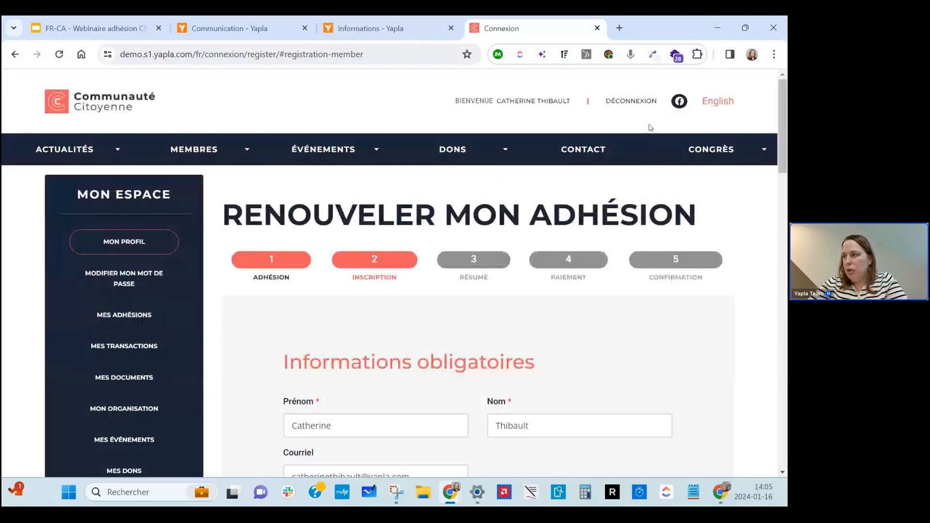
Log out of the member website and switch the login page back to Français.
left_click(715, 102)
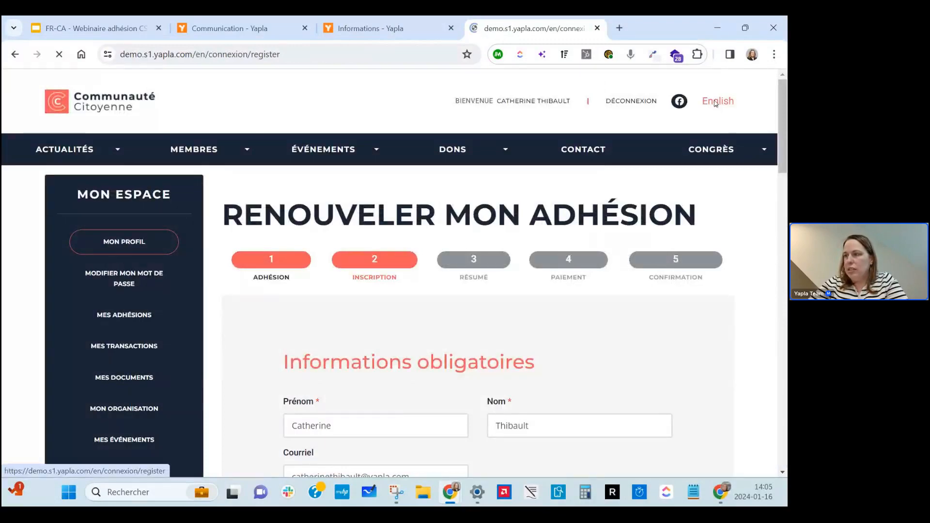
scroll(587, 105, "up", 2)
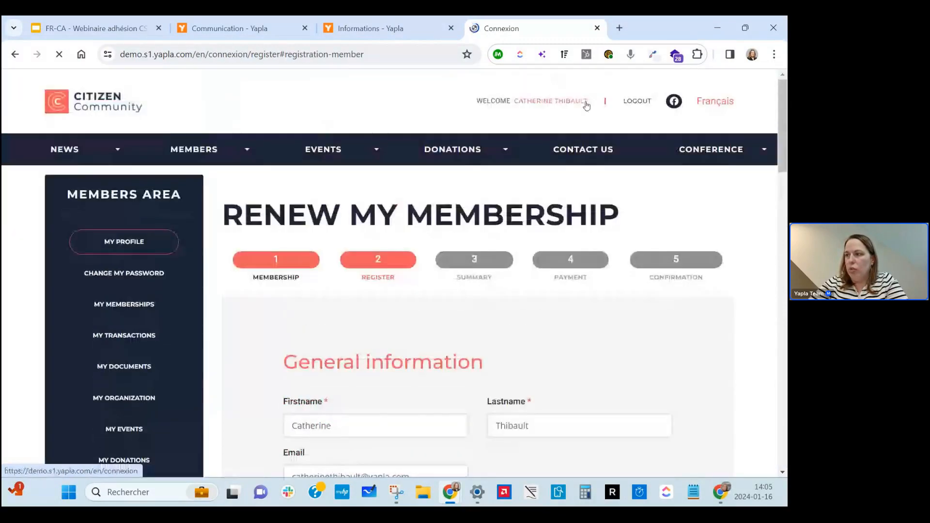
left_click(637, 102)
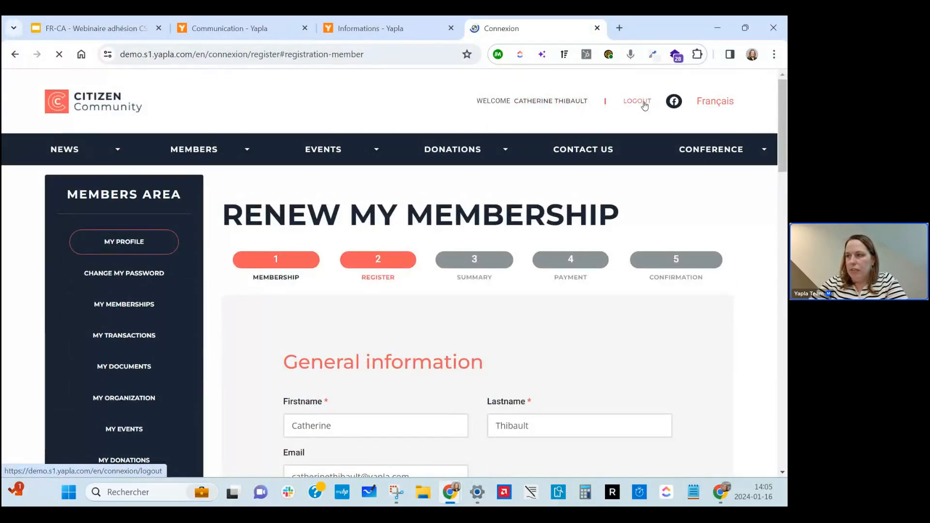
left_click(715, 102)
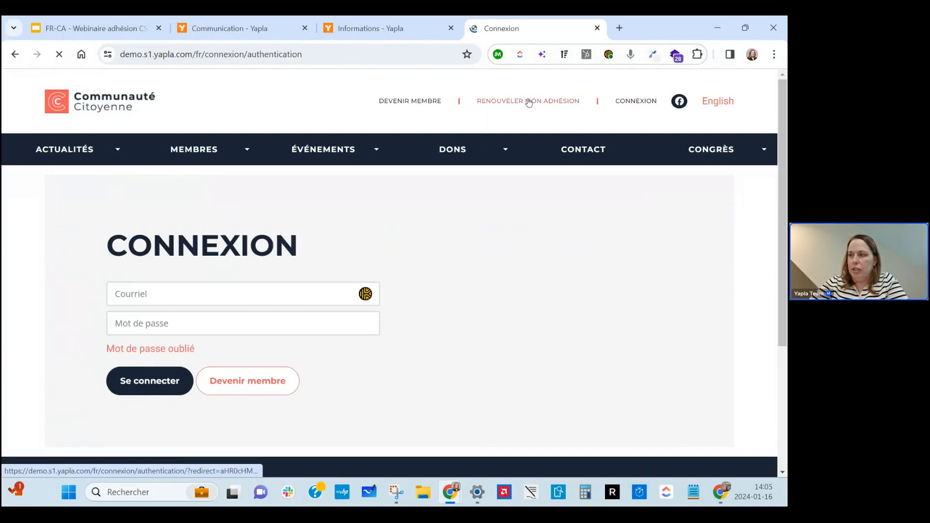
Copy the Renouveler mon adhésion login page URL and return to the Informations settings.
left_click(526, 101)
left_click(256, 54)
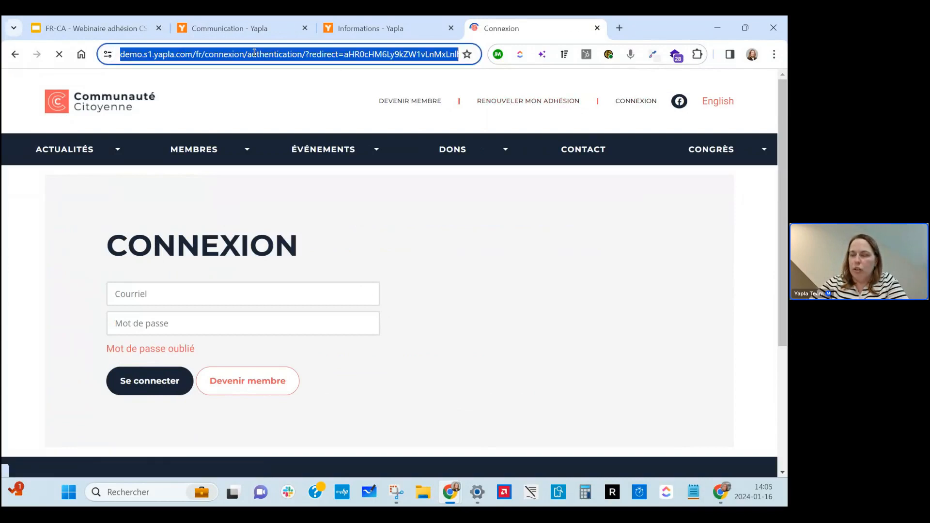
right_click(254, 53)
left_click(294, 165)
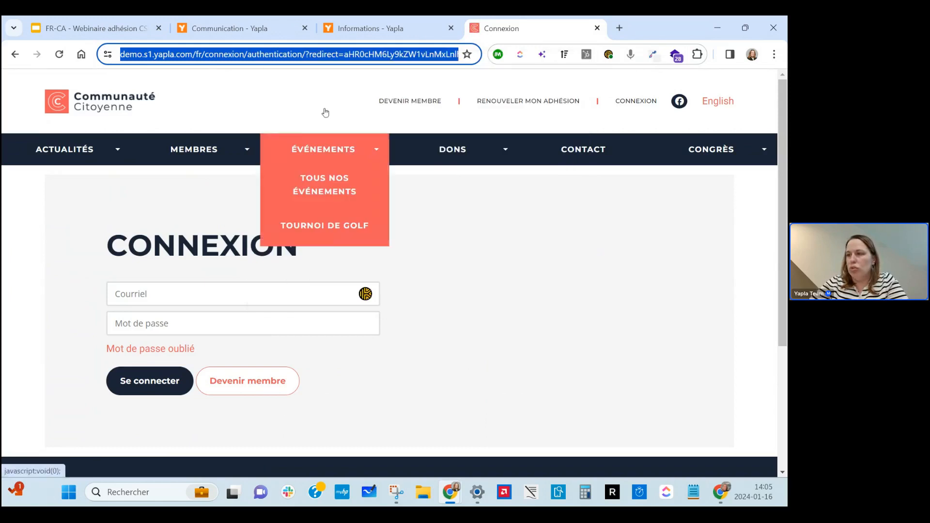
left_click(401, 22)
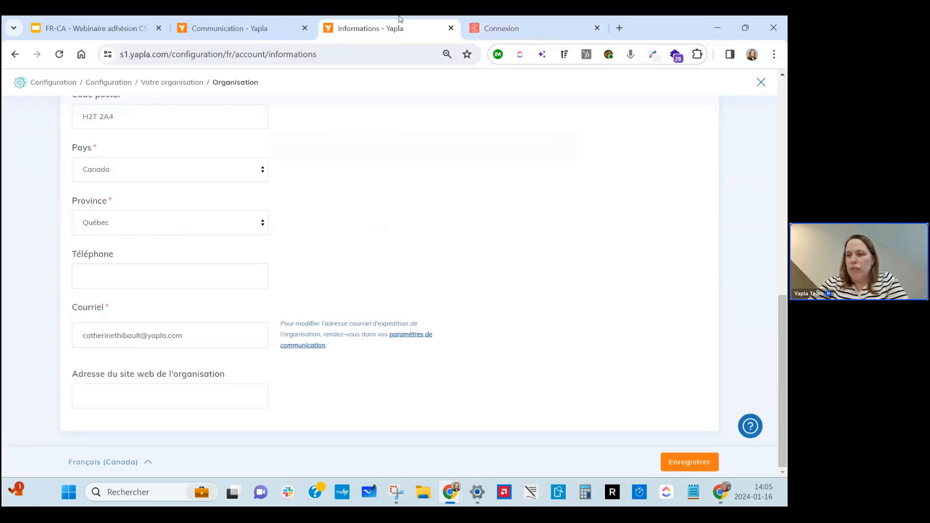
Paste the renewal login URL into Adresse du site web, save, and return to the renewal email.
left_click(90, 387)
key("ctrl+v")
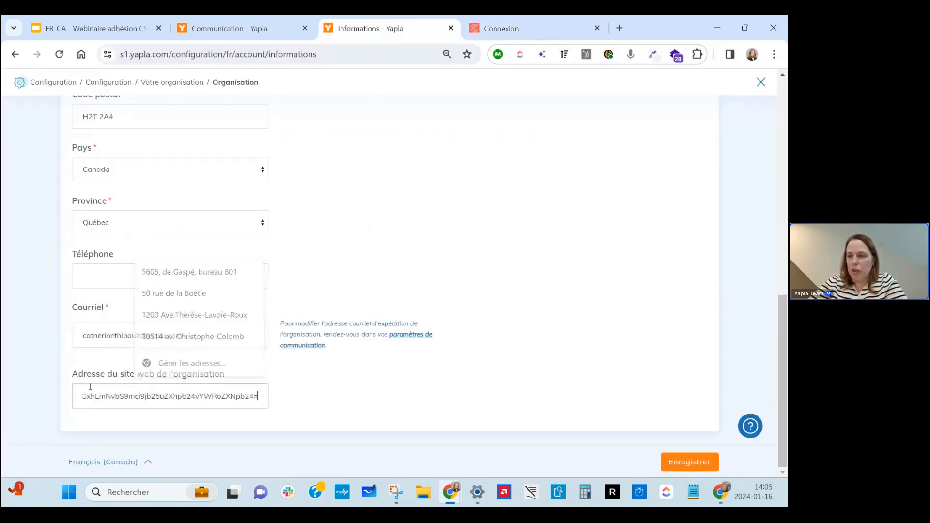
left_click(688, 462)
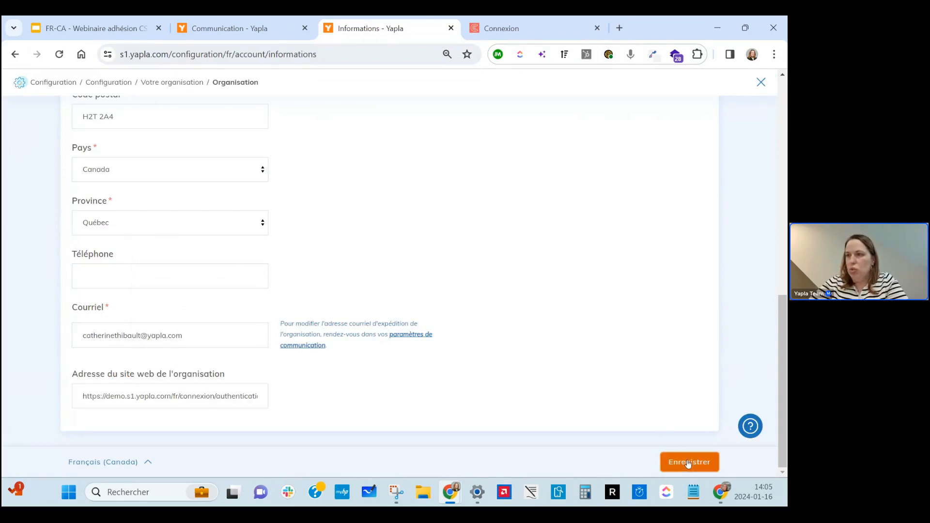
left_click(240, 22)
Open the Mots-clés site web keyword picker and cancel without inserting anything.
scroll(287, 304, "down", 1)
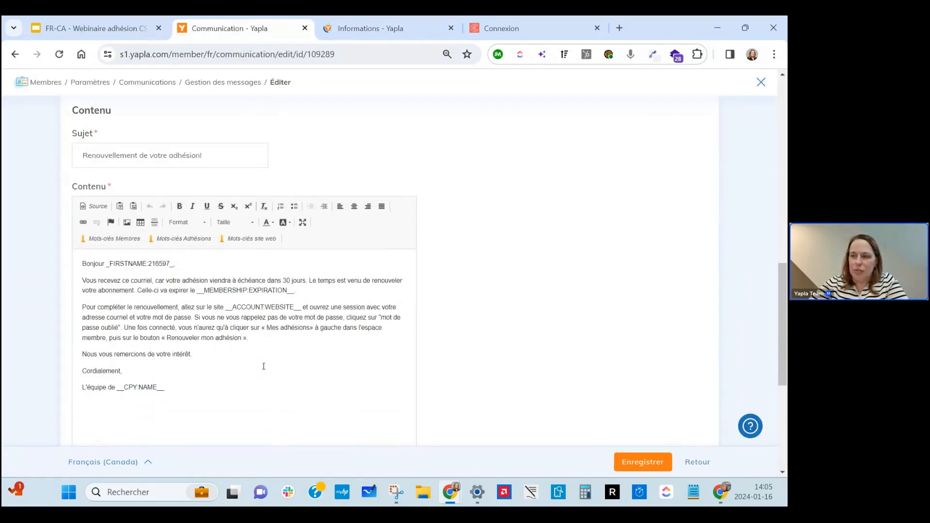
left_click(257, 239)
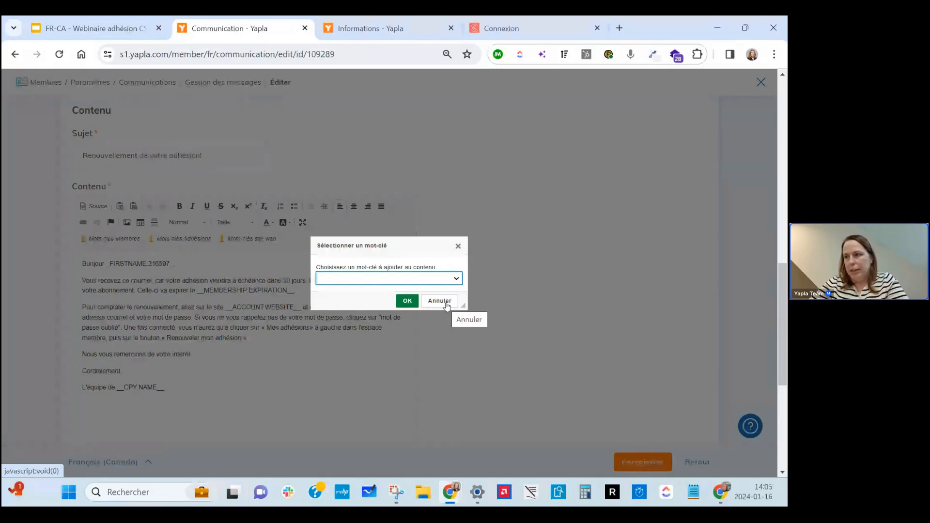
left_click(447, 304)
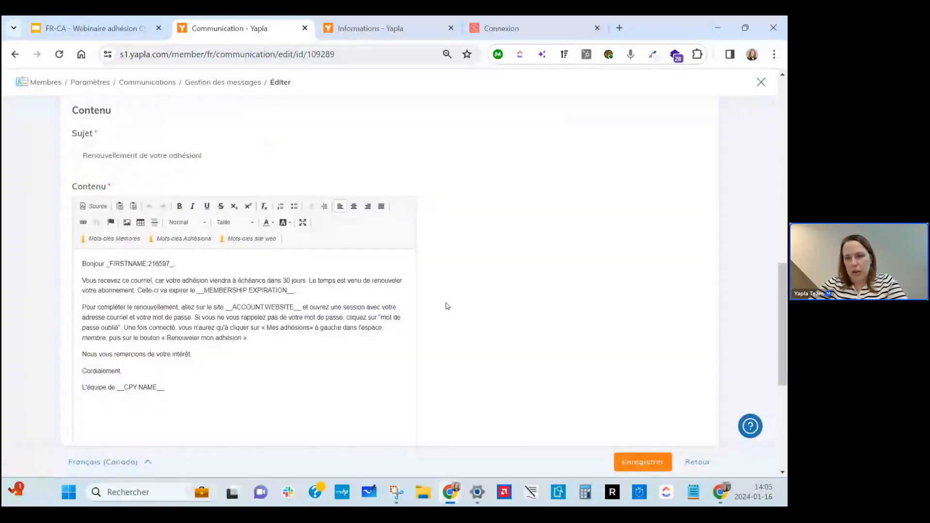
Open the help article 'Comment tester une communication automatique?' in its own tab.
left_click(753, 426)
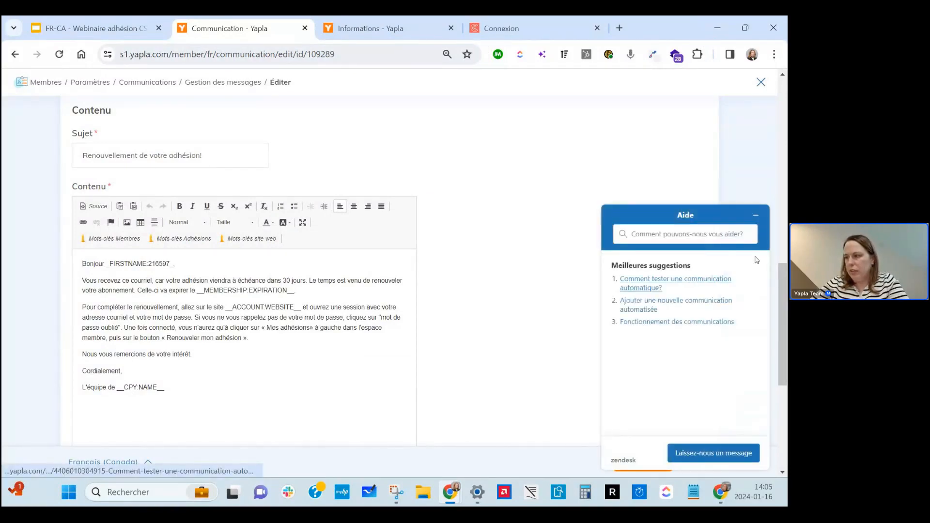
left_click(730, 280)
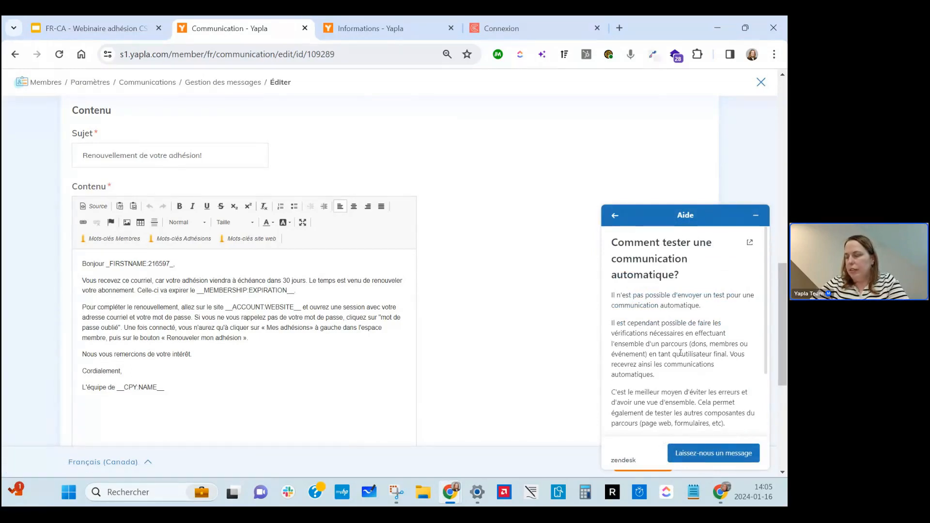
left_click(750, 243)
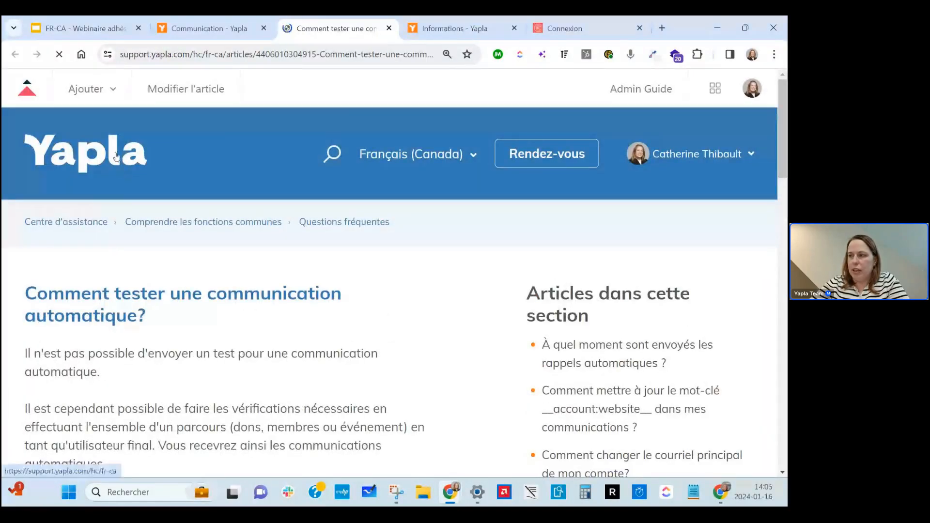
From the help centre home, open Gérer mes membres and the validation processes article.
left_click(124, 172)
scroll(99, 298, "down", 5)
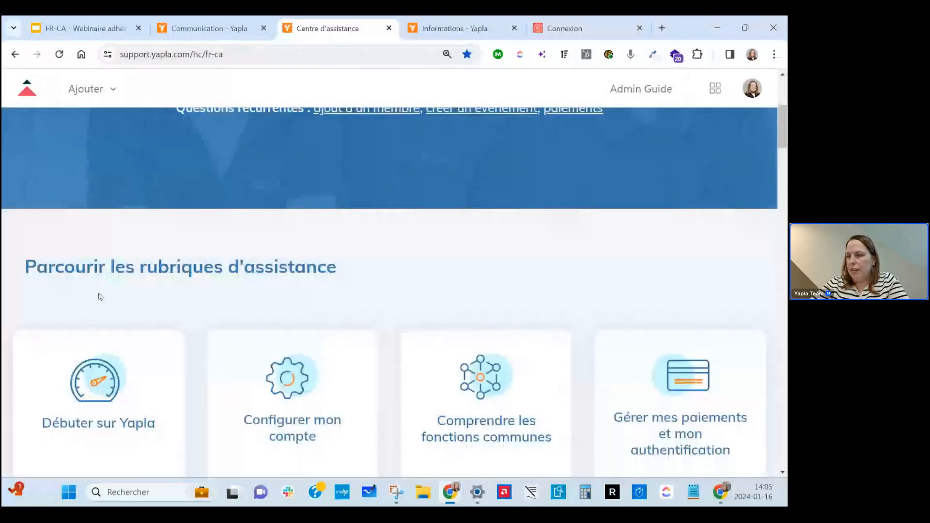
scroll(300, 316, "down", 5)
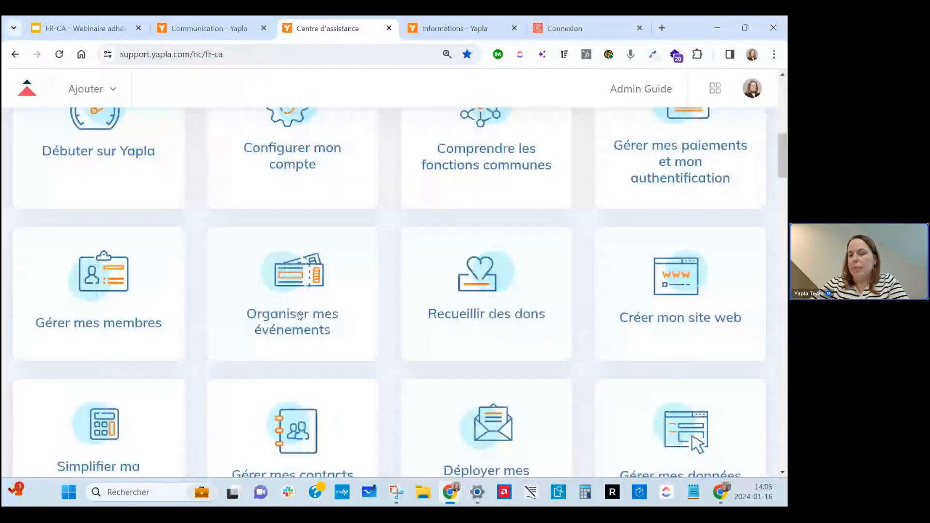
left_click(89, 295)
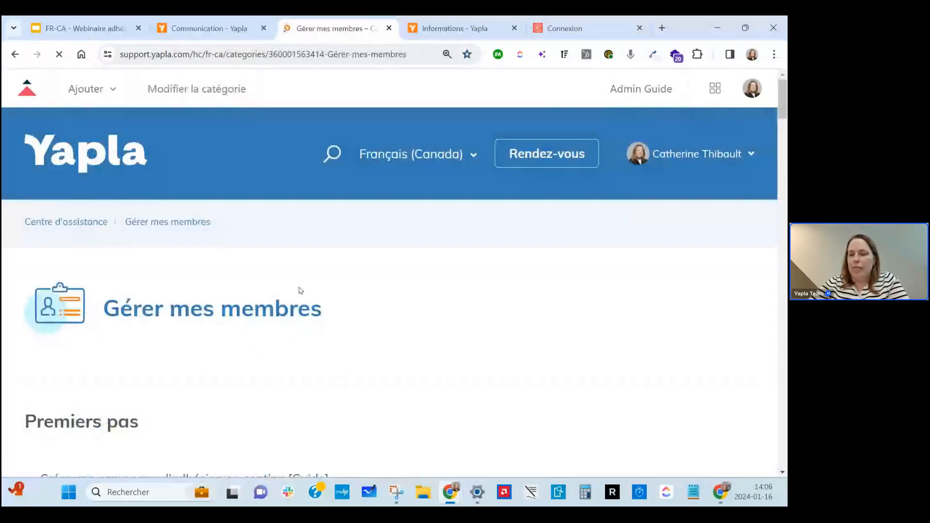
scroll(299, 291, "down", 2)
scroll(300, 290, "down", 13)
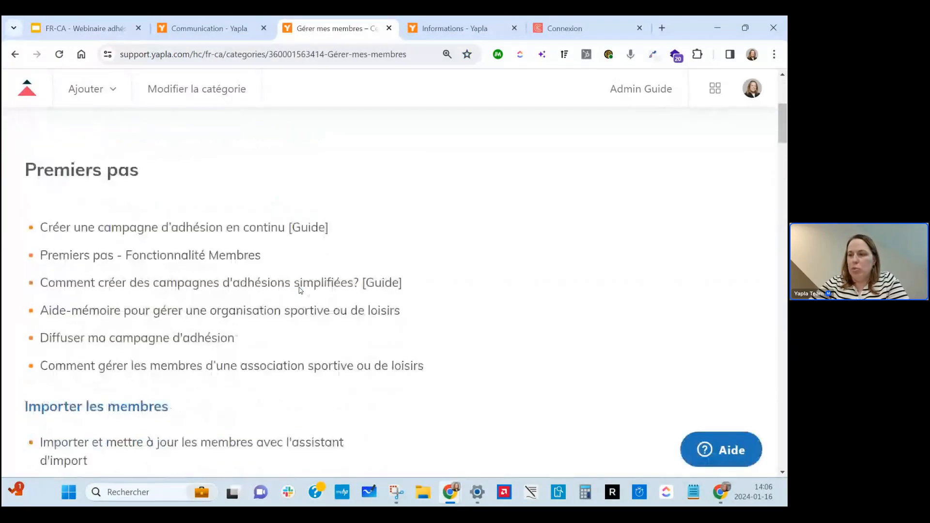
scroll(300, 290, "down", 13)
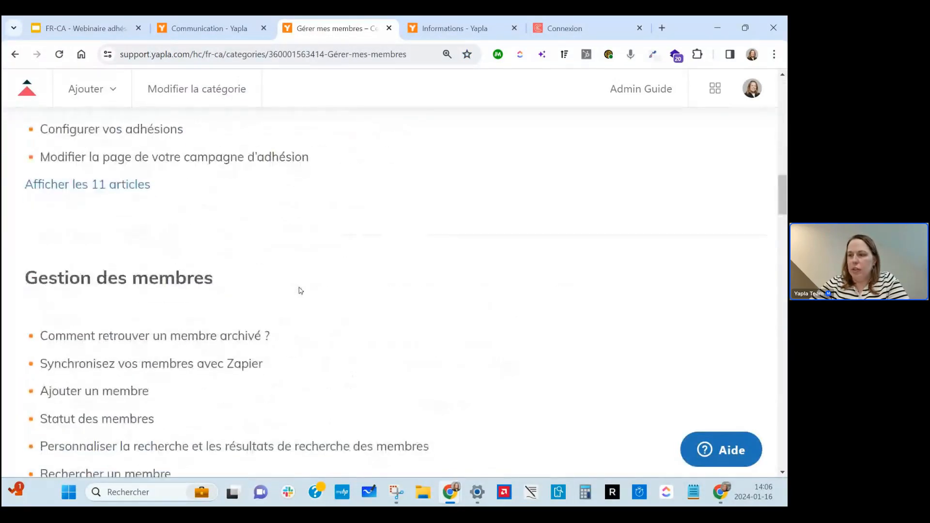
scroll(300, 290, "down", 5)
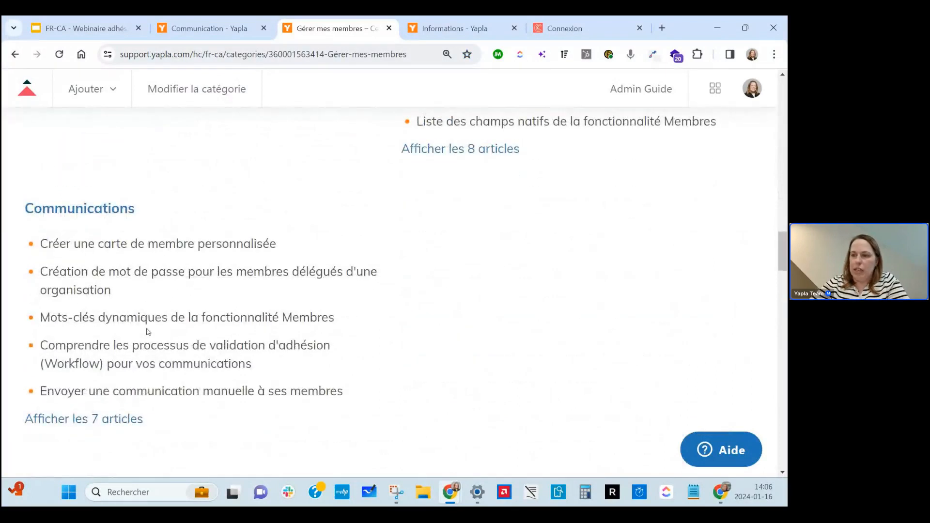
scroll(189, 349, "down", 1)
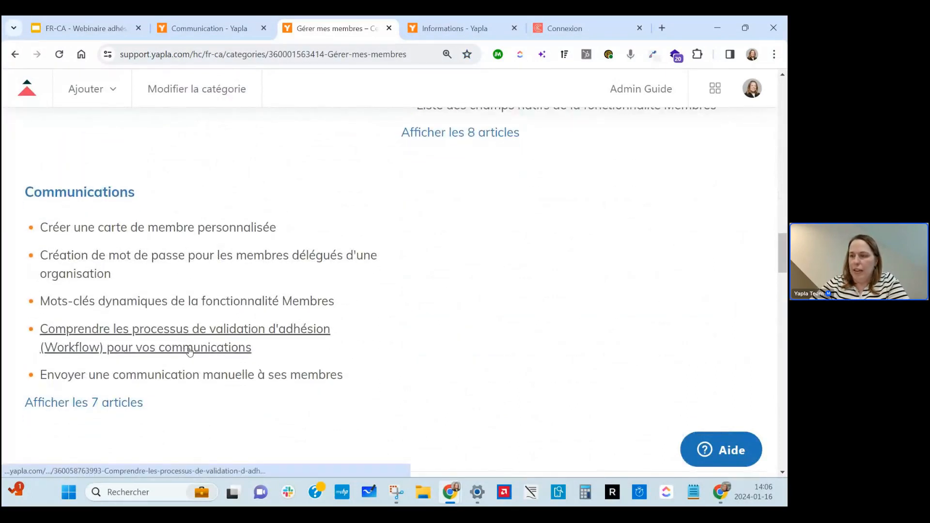
left_click(177, 348)
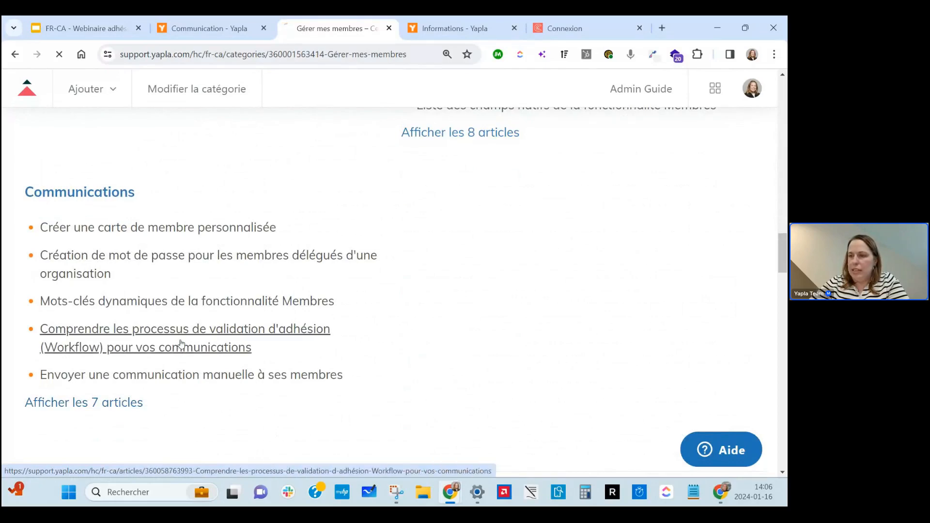
Read the validation workflows article, copy its URL, and return to the webinar slides.
scroll(182, 344, "down", 5)
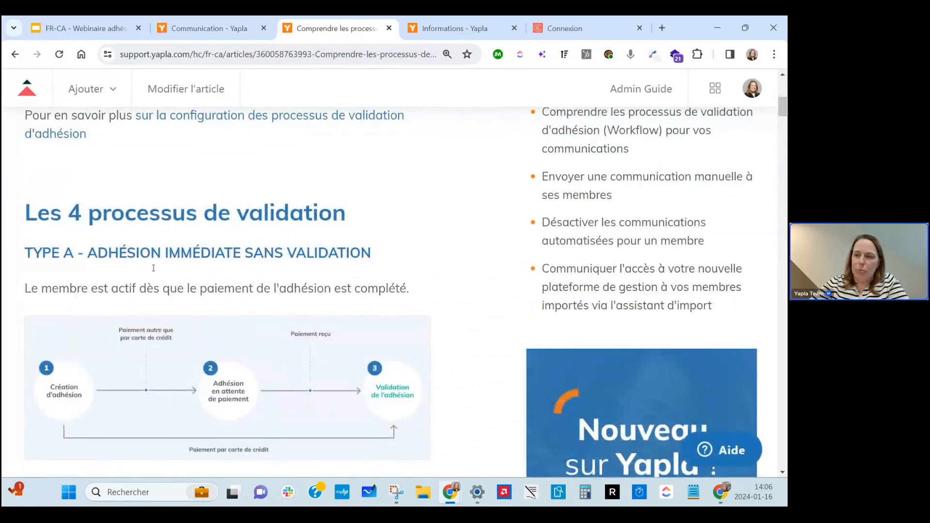
scroll(158, 351, "down", 2)
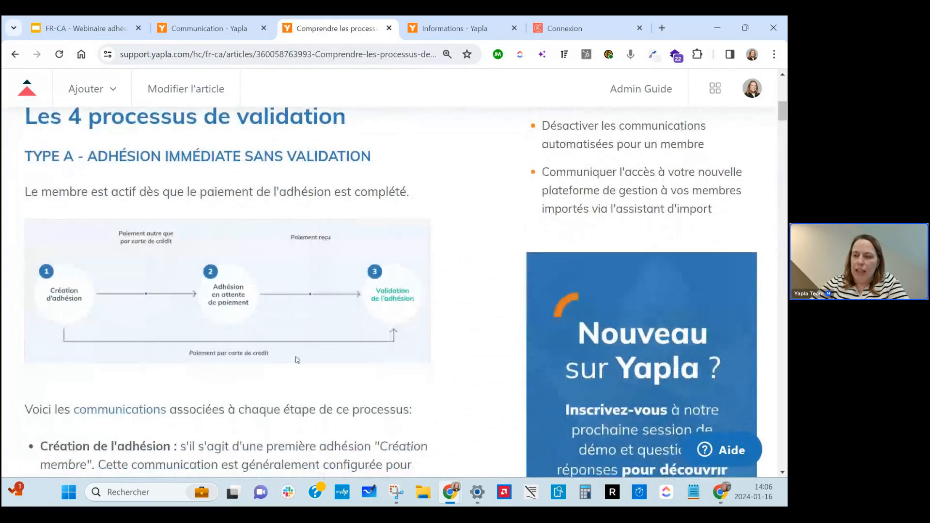
scroll(297, 360, "down", 1)
scroll(297, 359, "down", 10)
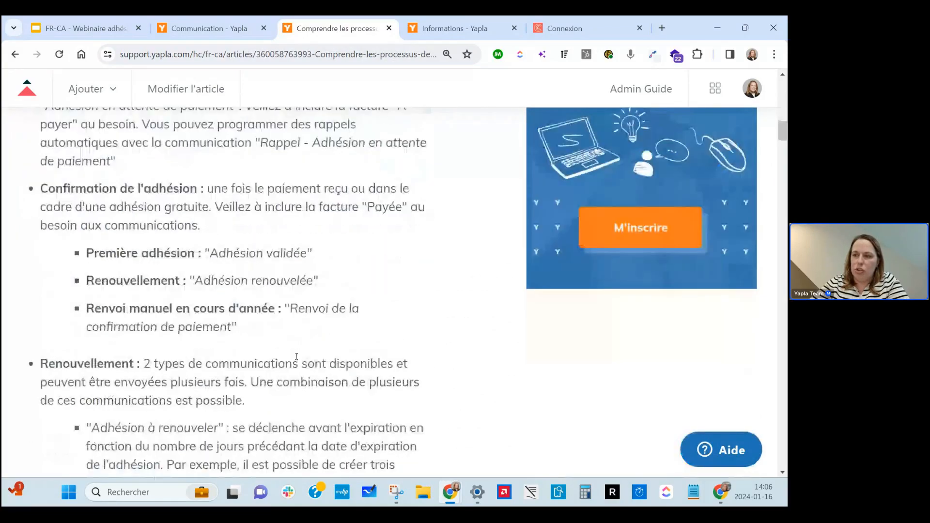
scroll(297, 356, "down", 4)
scroll(298, 360, "up", 17)
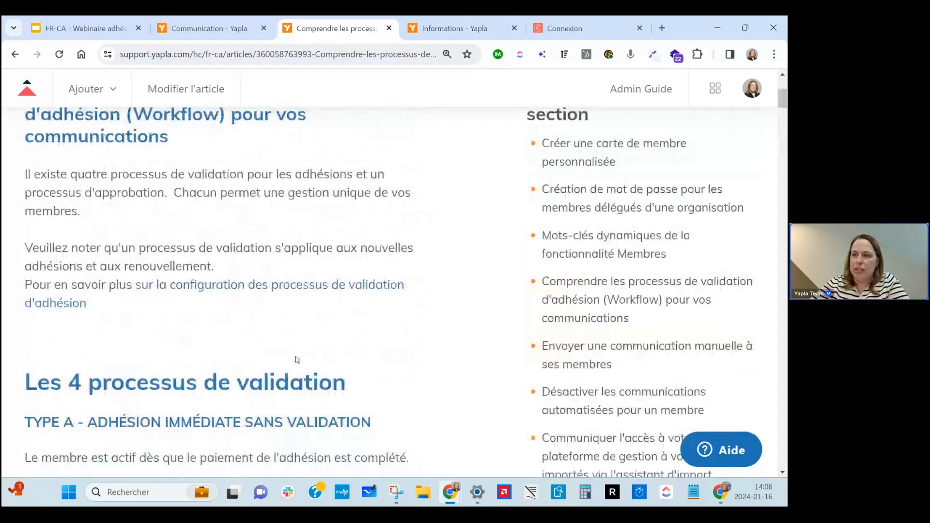
scroll(297, 359, "up", 4)
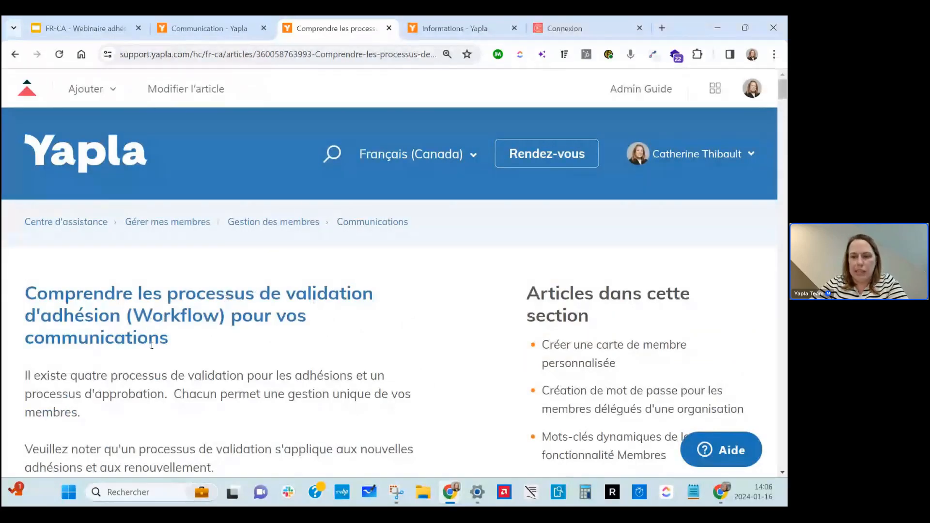
left_click(243, 56)
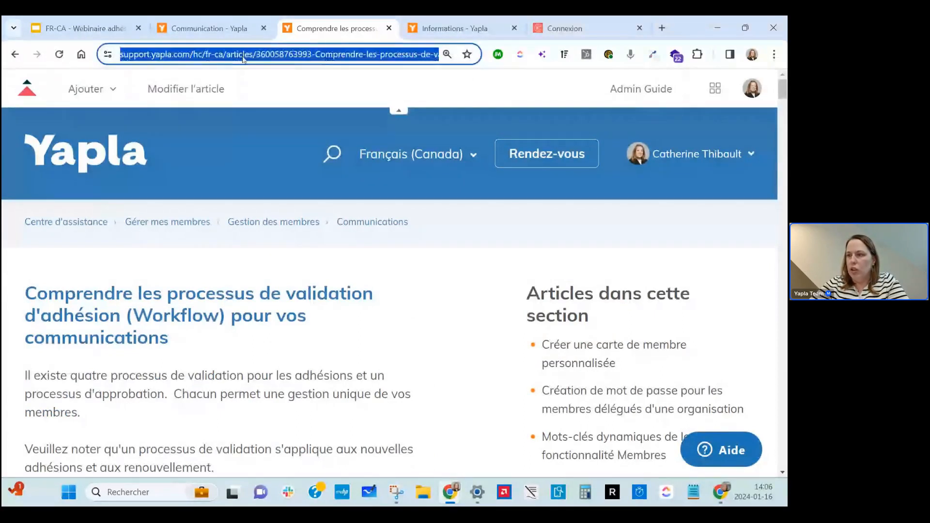
right_click(243, 56)
left_click(283, 172)
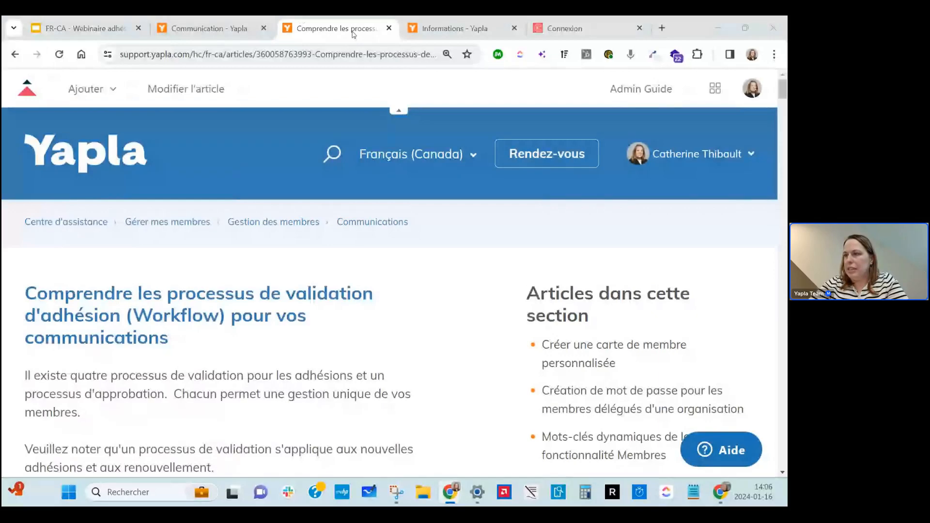
left_click(116, 20)
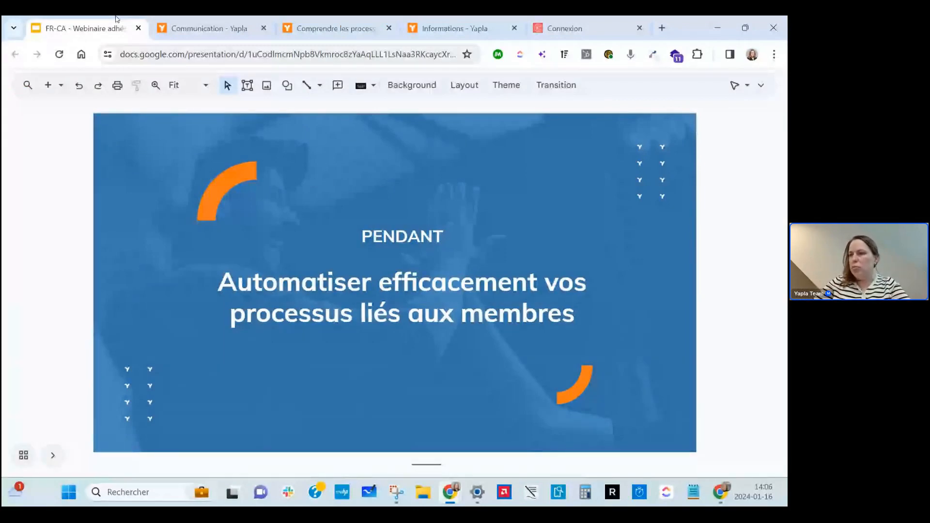
Advance the webinar to the Nos recommandations slide showing three tips.
key("Down")
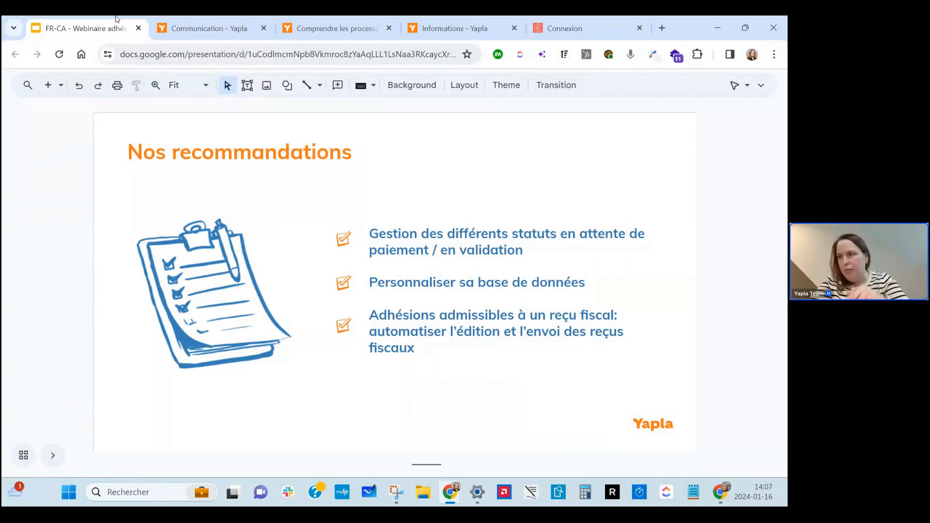
Return to Yapla, go through the campaigns list to Membres, and show the Recherche avancée form.
left_click(209, 28)
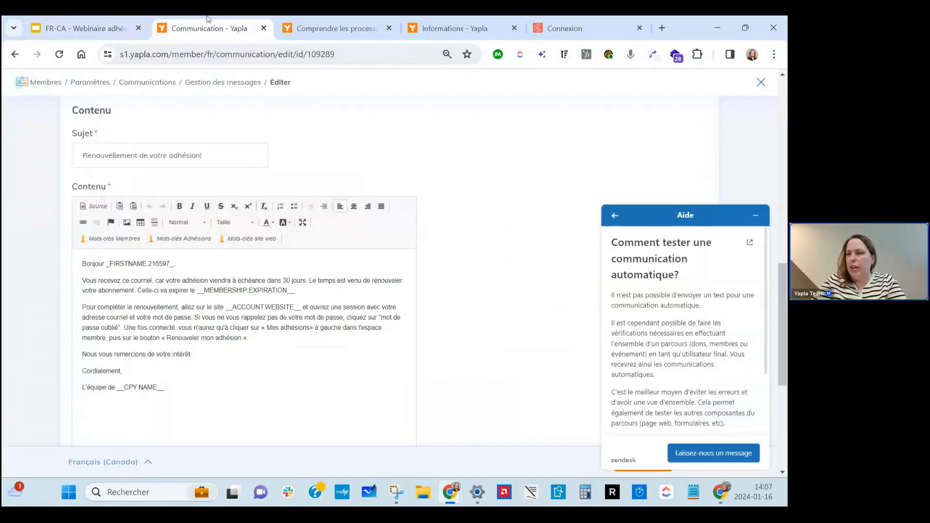
left_click(42, 82)
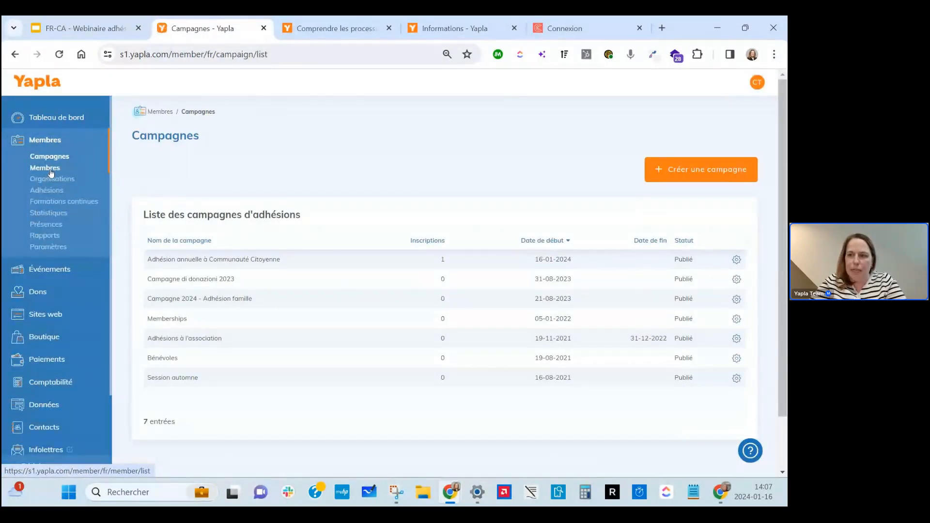
left_click(52, 170)
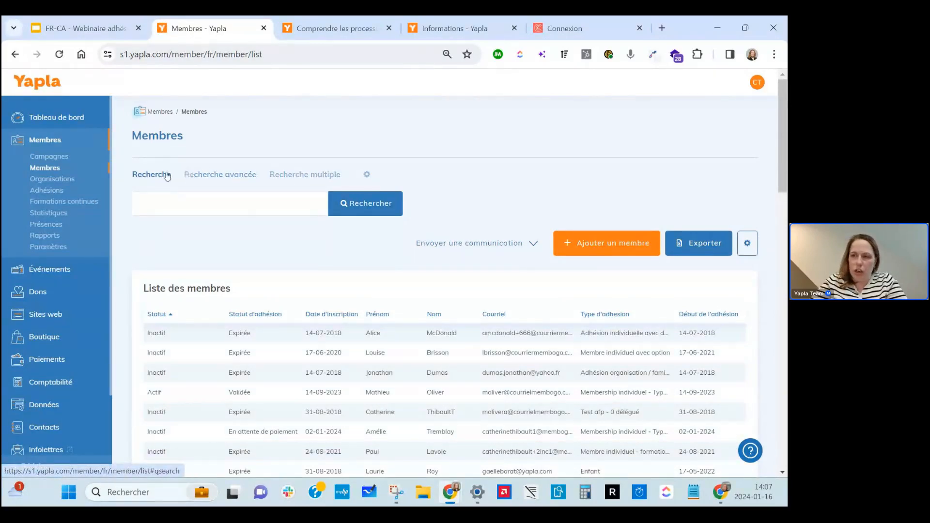
left_click(229, 176)
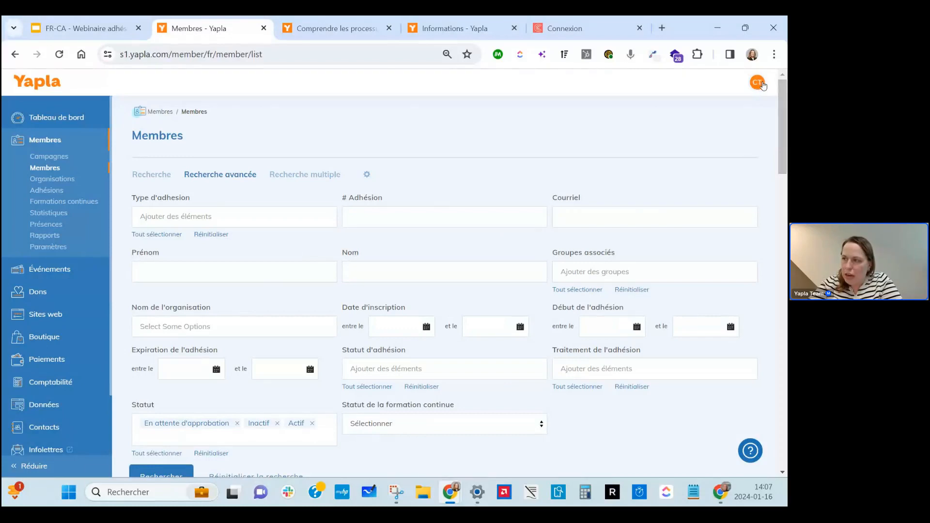
scroll(725, 139, "down", 1)
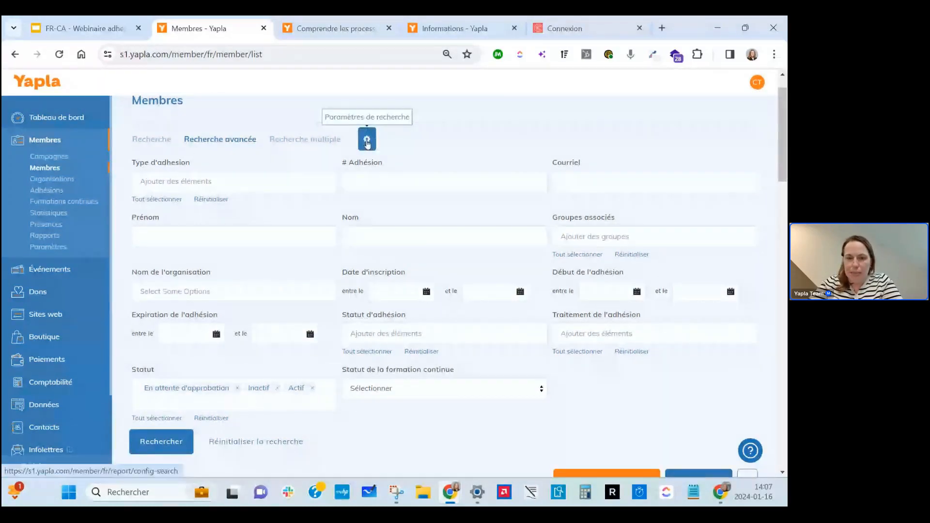
Drop Membre - Groupes associés from the search criteria and place Adhésion - Statut d'adhésion third, under # Adhésion.
left_click(367, 141)
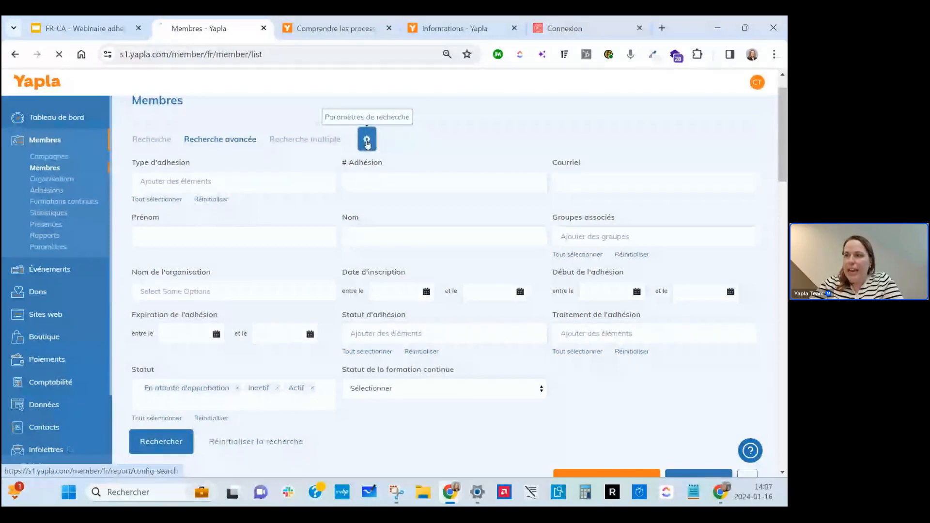
scroll(277, 322, "down", 3)
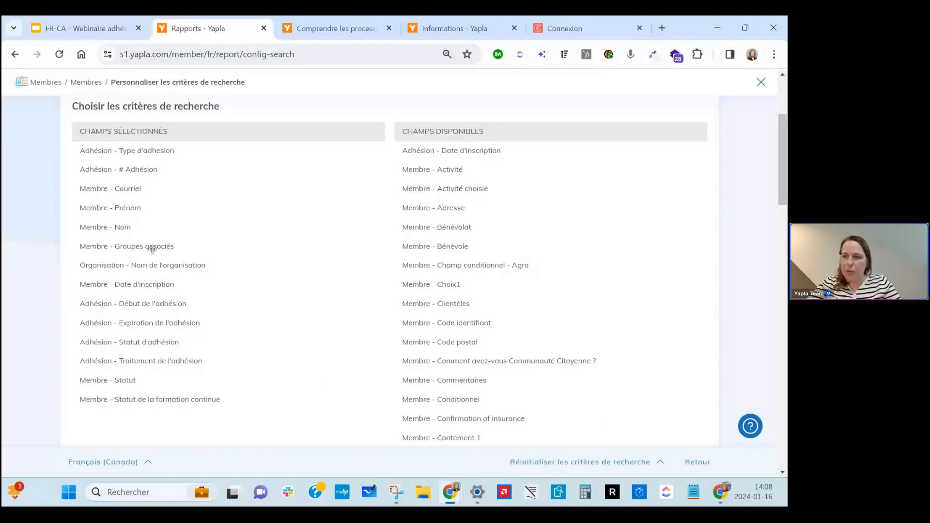
left_click_drag(152, 249, 462, 213)
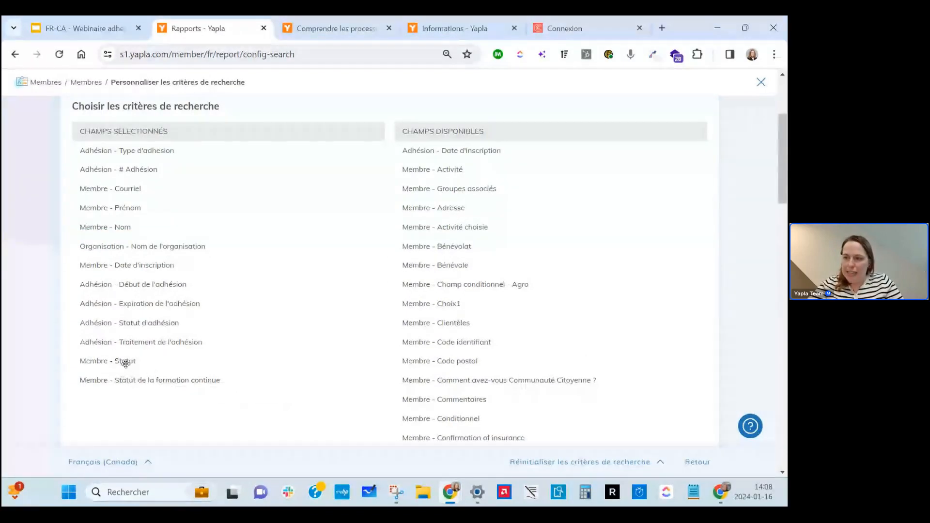
left_click_drag(143, 324, 134, 187)
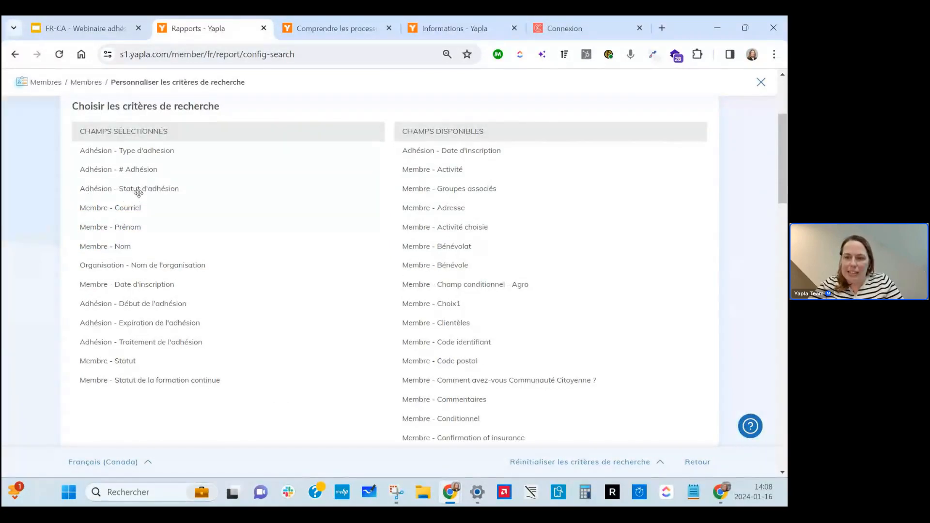
scroll(183, 181, "up", 3)
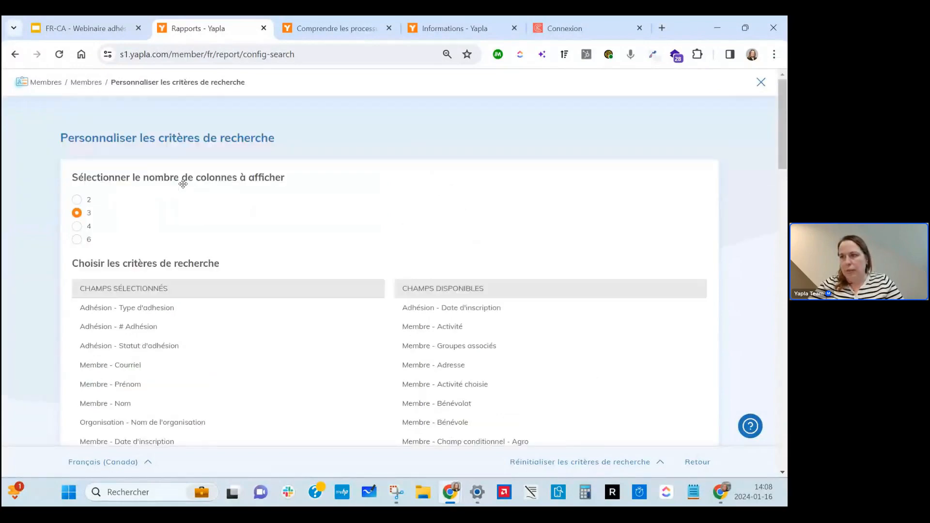
left_click(88, 86)
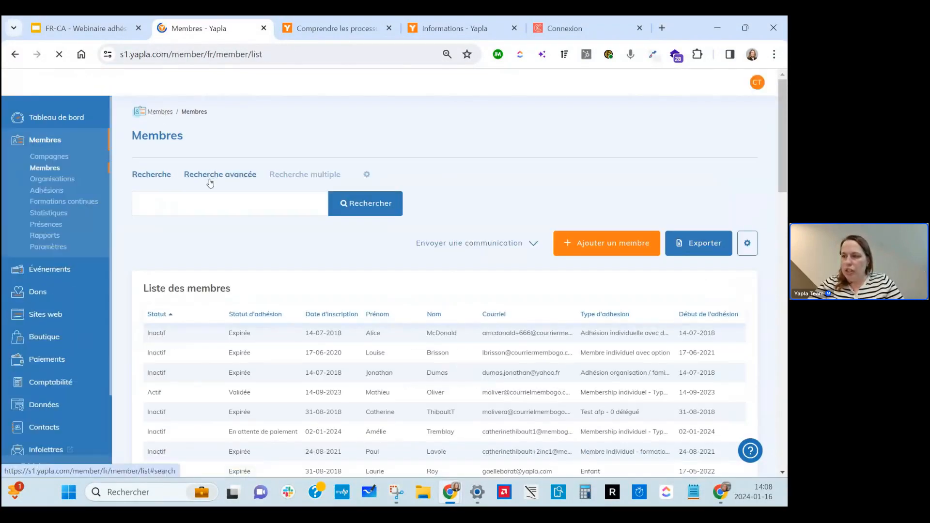
Filter Statut d'adhésion to En attente de validation and search, listing five inactive members.
left_click(209, 182)
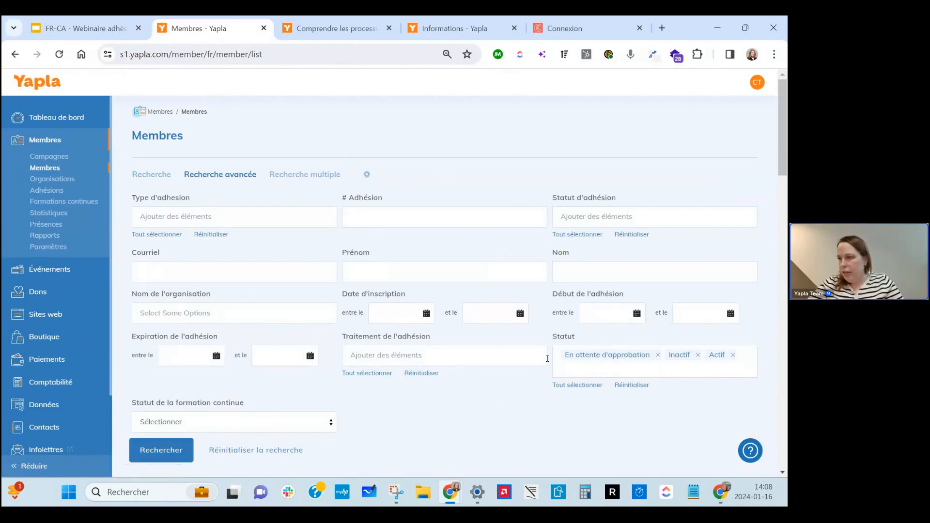
left_click(601, 213)
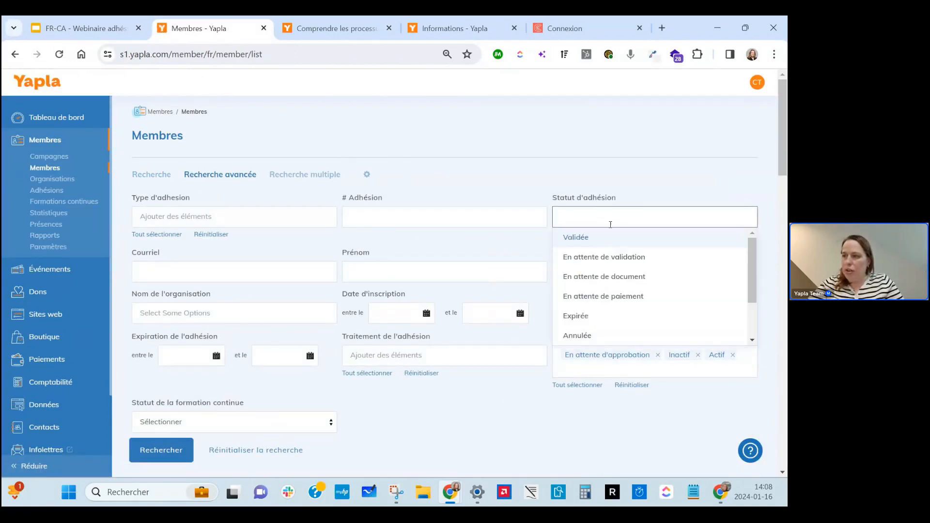
left_click(619, 258)
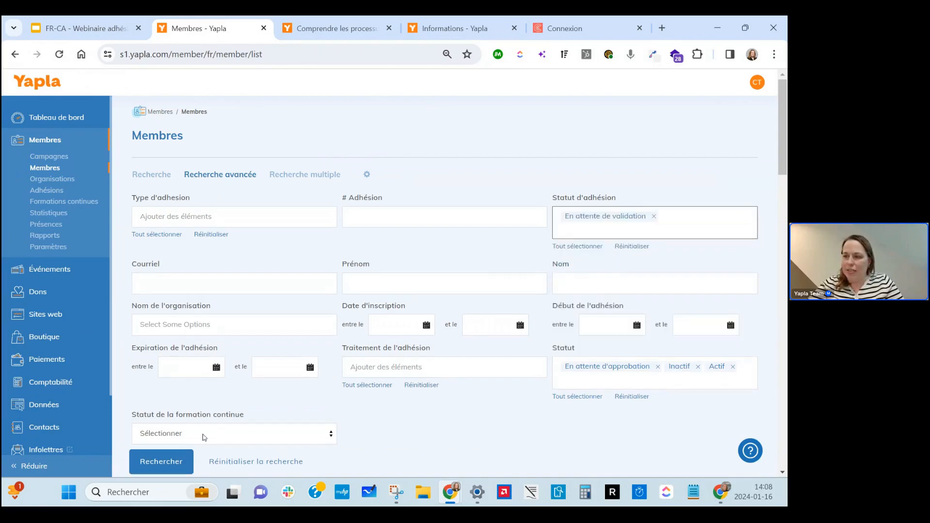
scroll(203, 438, "down", 2)
left_click(180, 387)
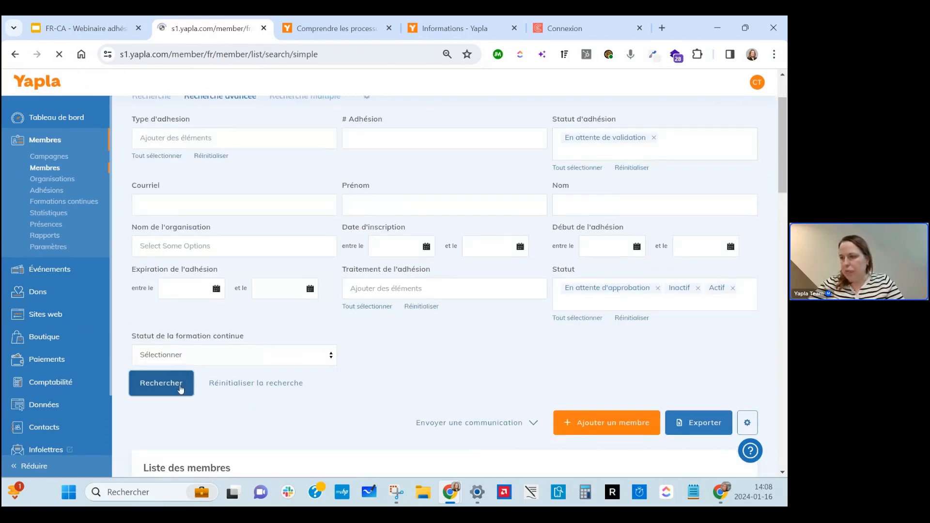
scroll(179, 387, "down", 5)
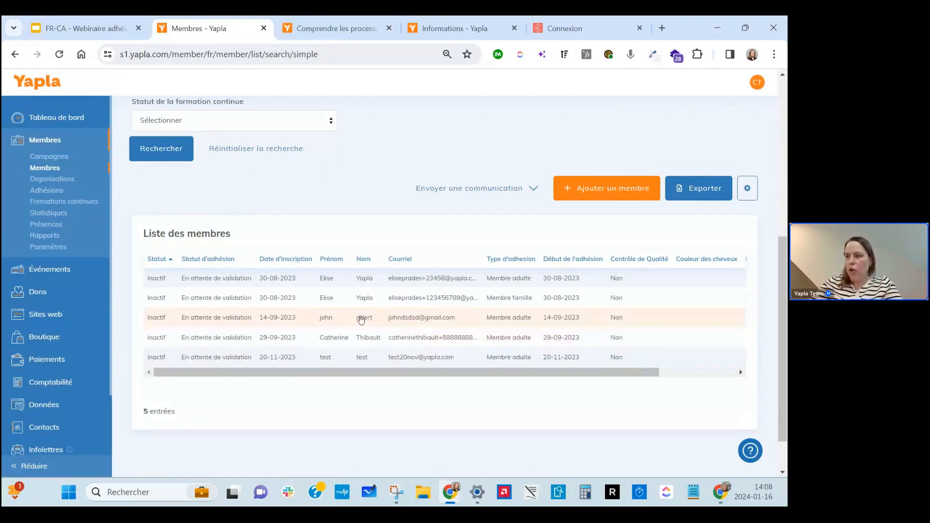
Open the record of the member registered 14-09-2023 and glance at their current membership.
left_click(361, 320)
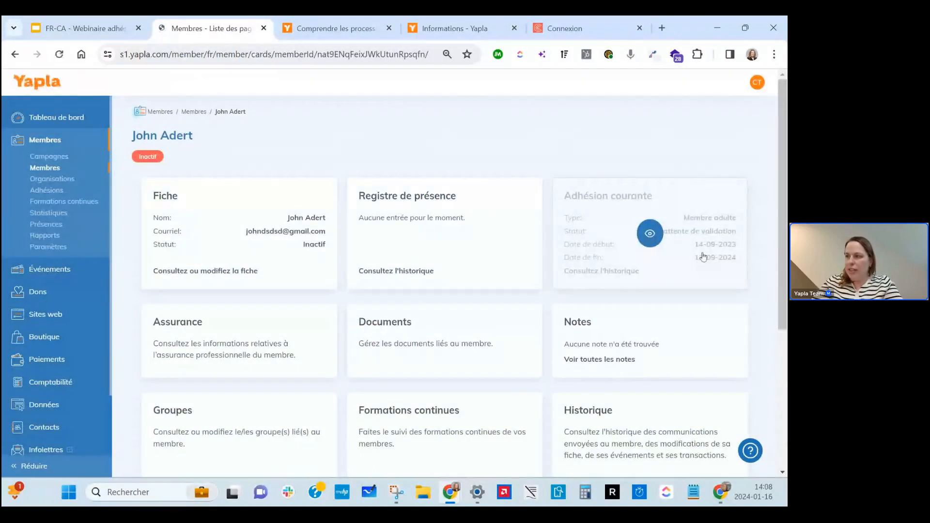
left_click(667, 249)
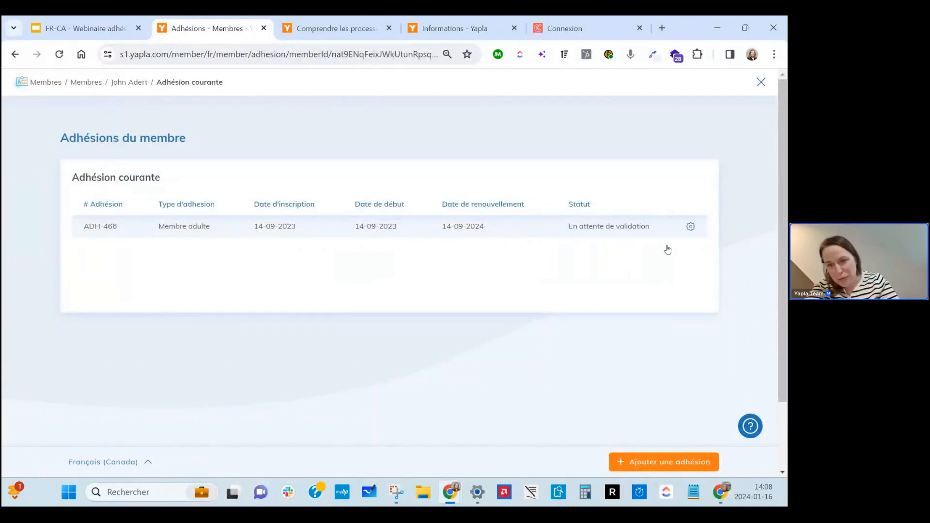
left_click(139, 83)
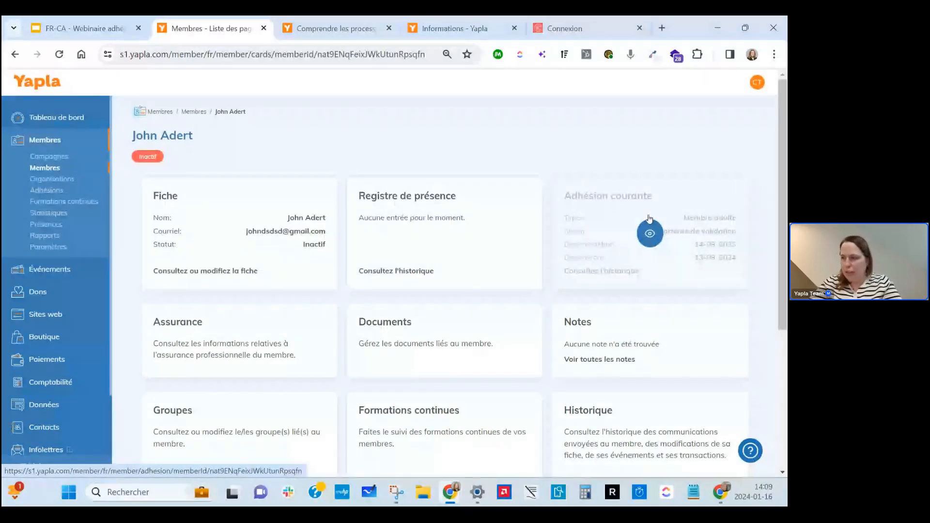
View membership ADH-466 and its available actions, then return to the Nos recommandations slide.
left_click(649, 219)
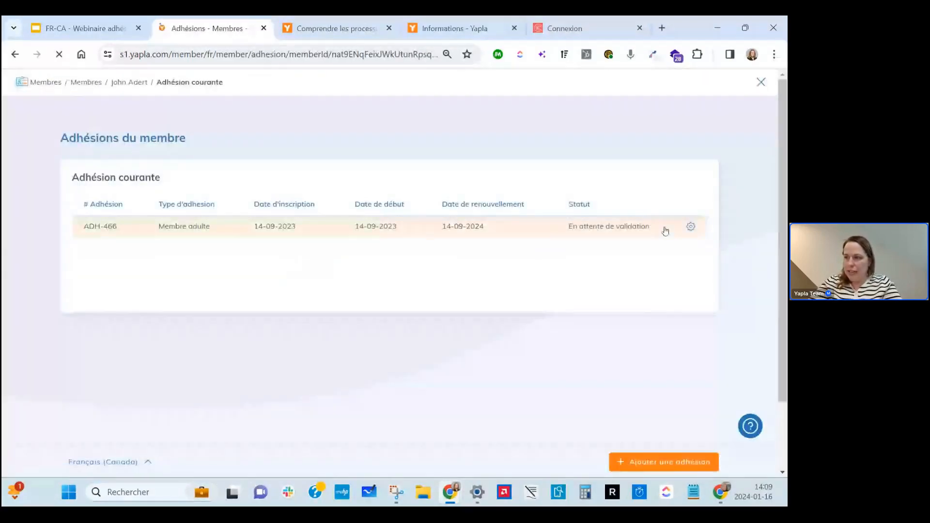
left_click(692, 227)
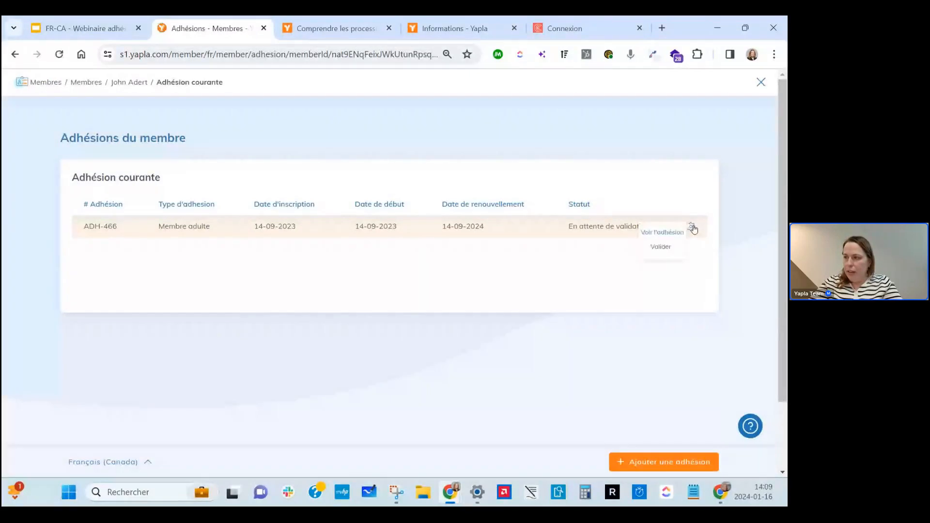
left_click(669, 234)
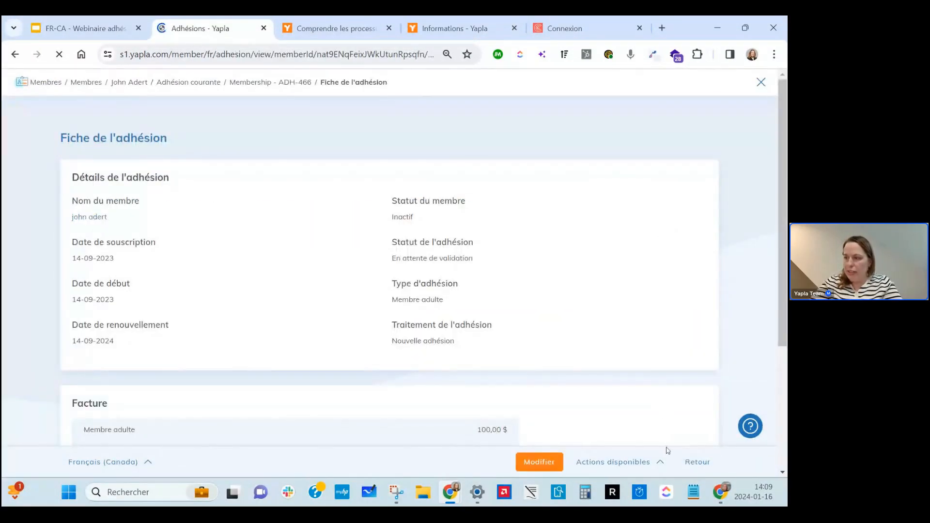
left_click(660, 464)
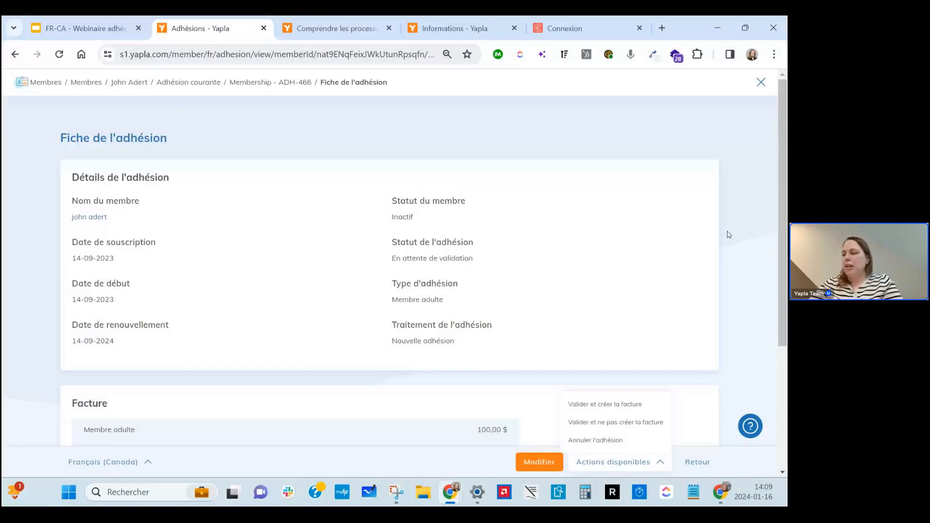
left_click(697, 462)
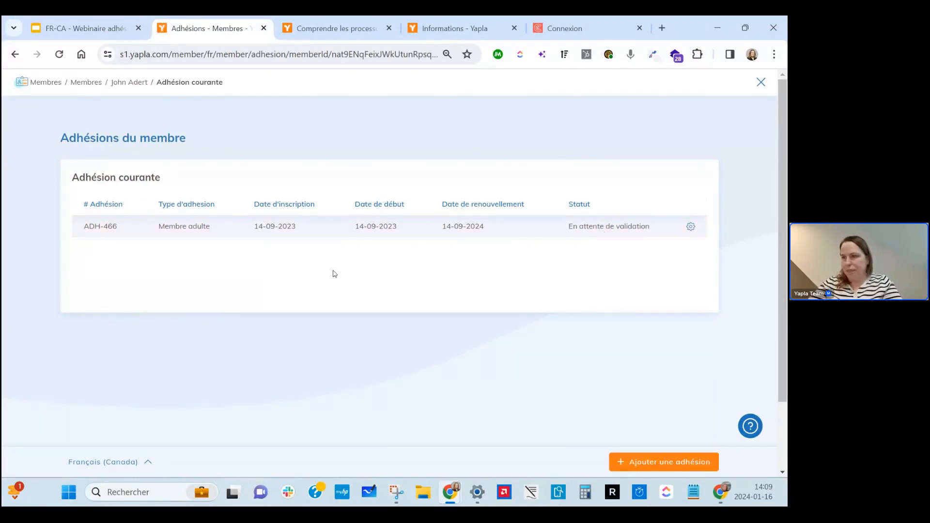
left_click(103, 29)
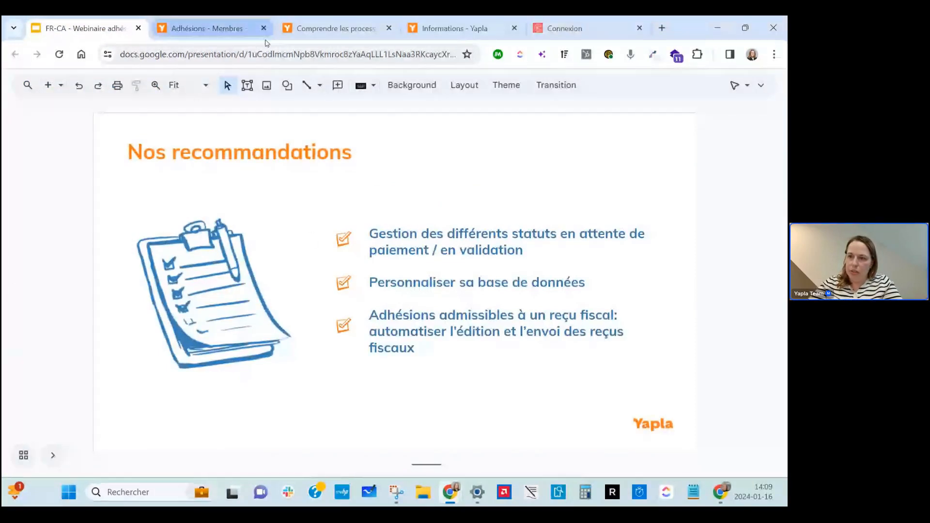
Go back to Yapla's Membres list and scroll to the five En attente de validation results.
left_click(229, 28)
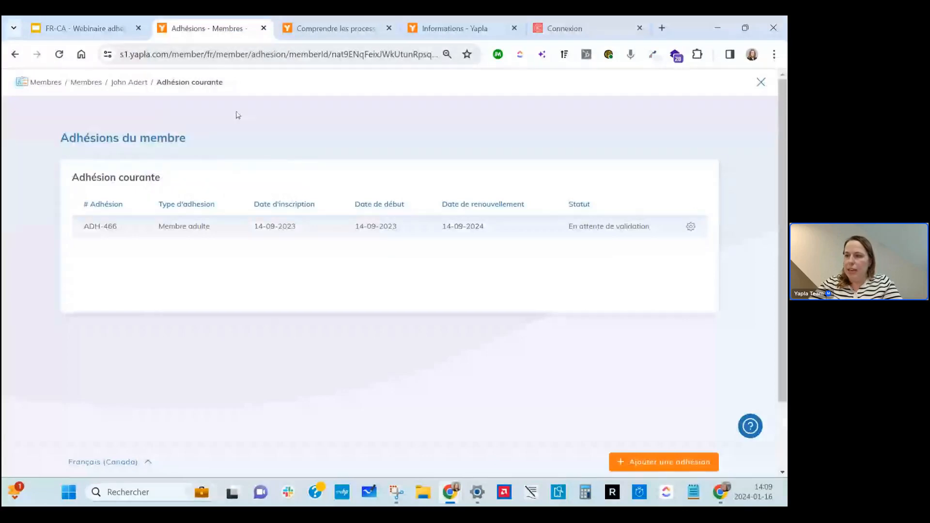
left_click(102, 84)
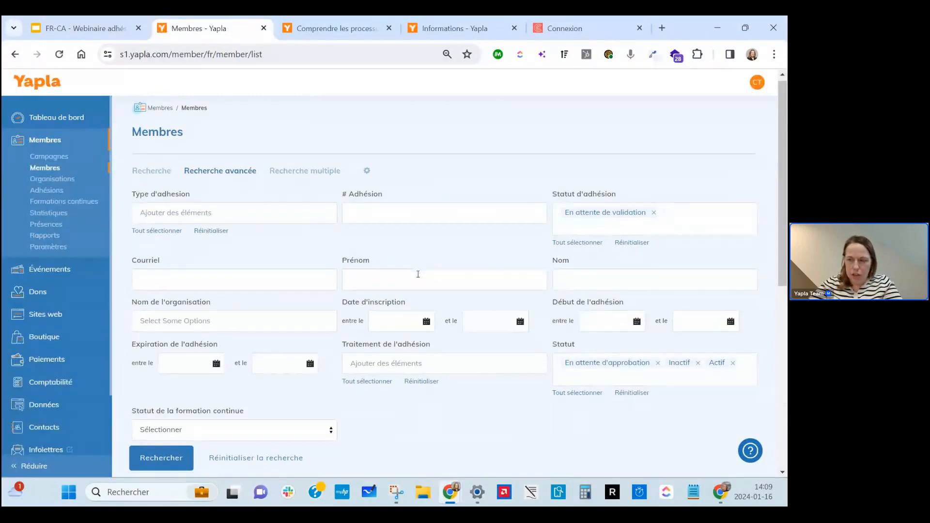
scroll(419, 277, "down", 5)
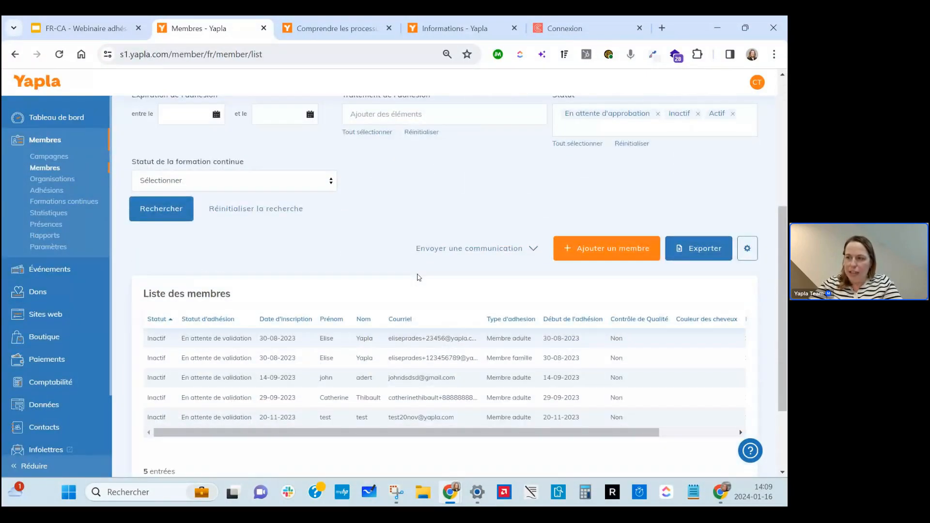
scroll(286, 268, "down", 2)
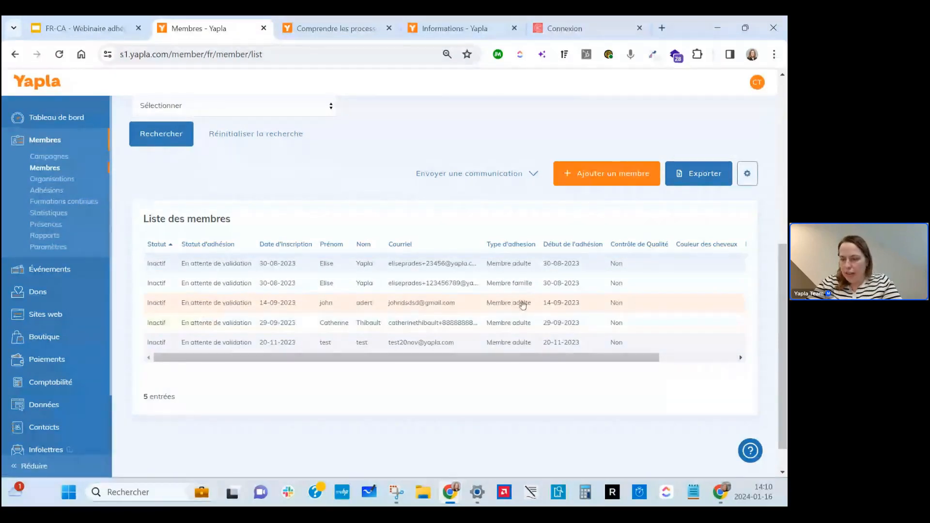
Add Organisation - Nom de l'organisation to the selected result columns.
left_click(749, 174)
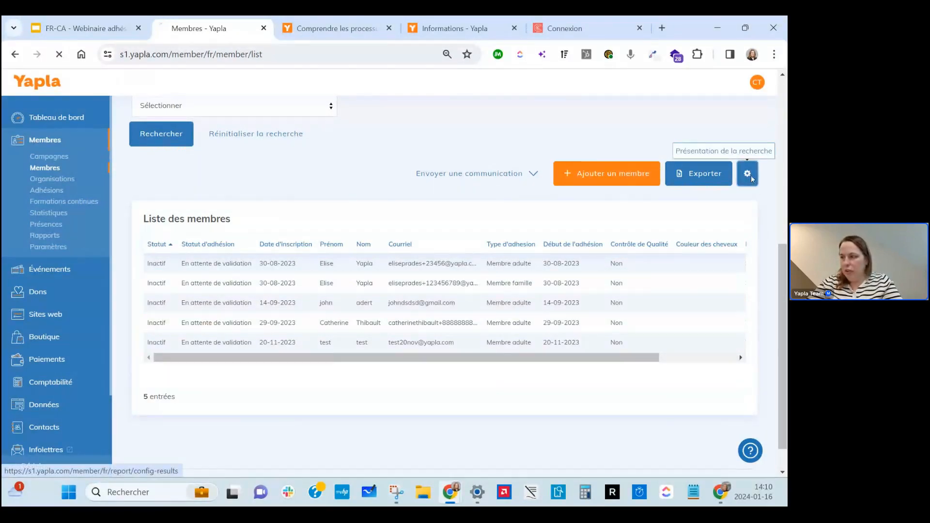
scroll(565, 314, "down", 15)
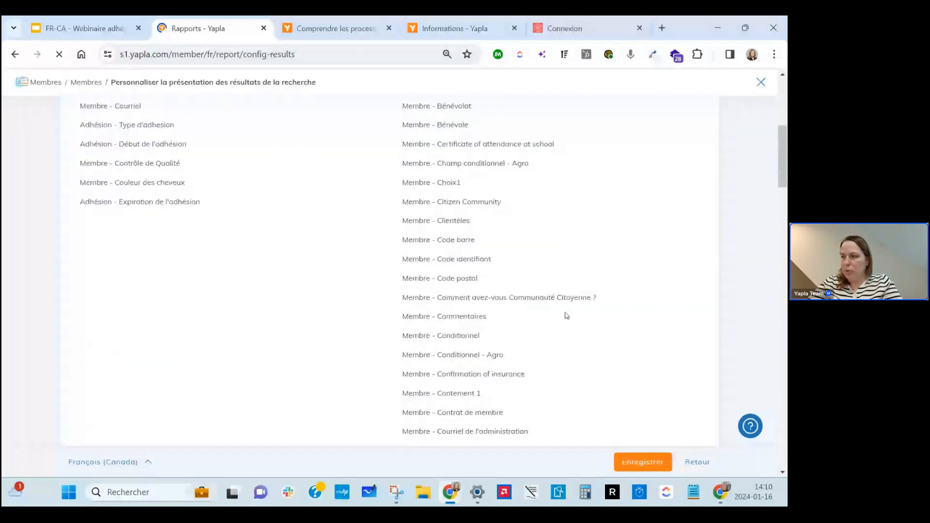
scroll(565, 312, "down", 7)
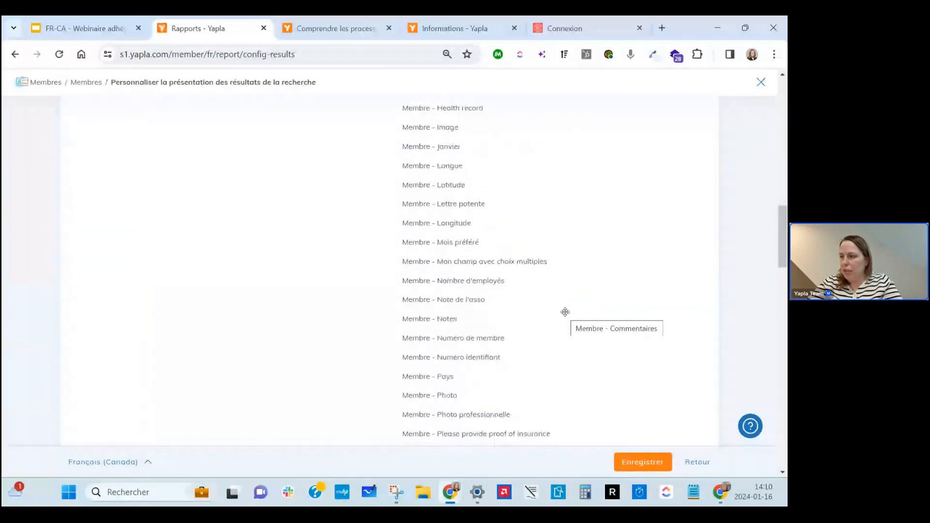
scroll(566, 312, "down", 11)
scroll(562, 311, "up", 3)
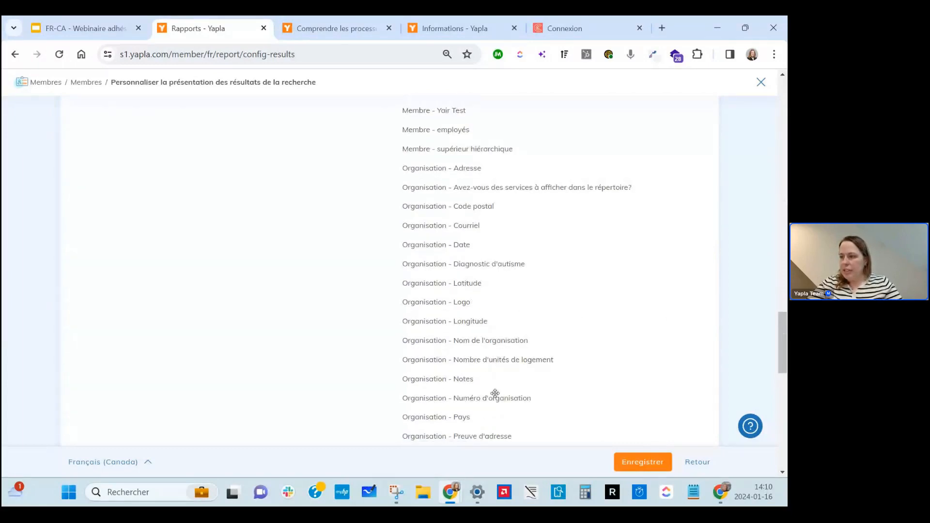
scroll(494, 393, "up", 2)
left_click_drag(494, 409, 194, 121)
Move the organisation name to second column position and save the result layout.
scroll(221, 170, "up", 20)
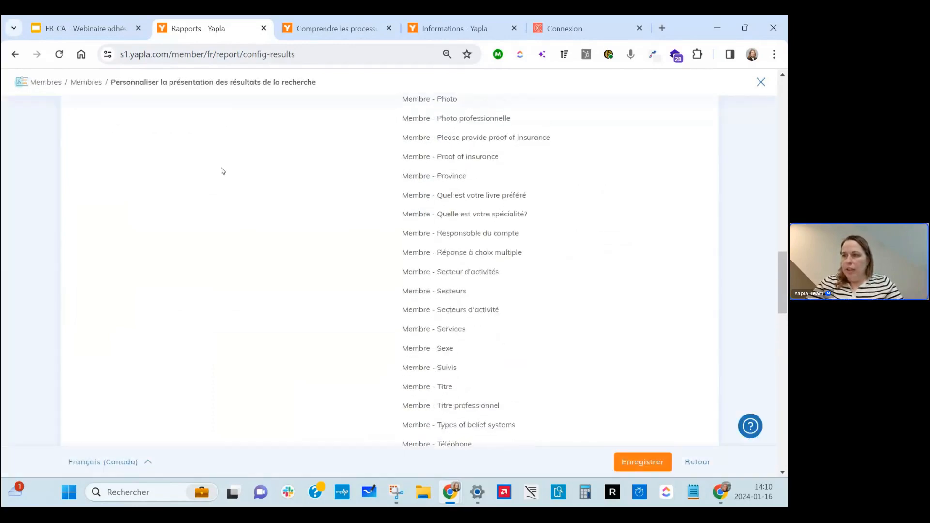
scroll(220, 170, "down", 1)
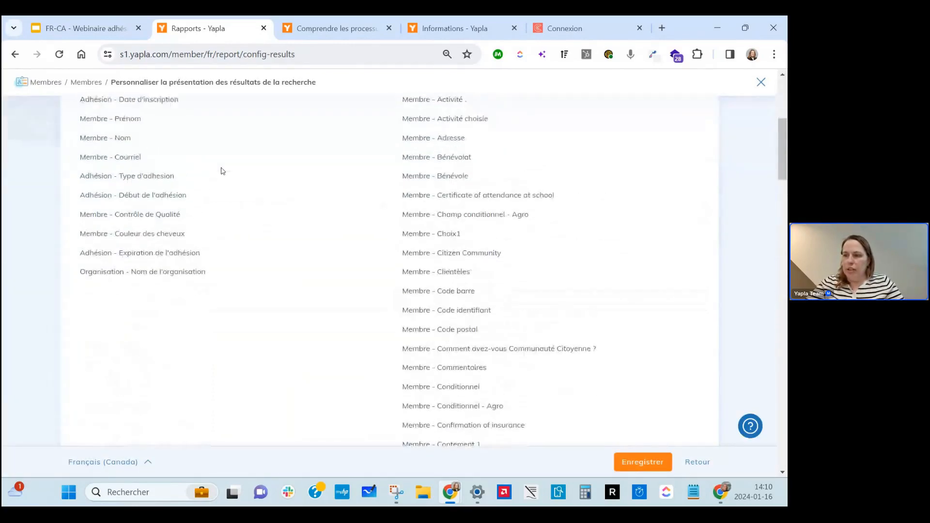
scroll(218, 194, "up", 1)
left_click_drag(200, 322, 177, 134)
left_click(640, 468)
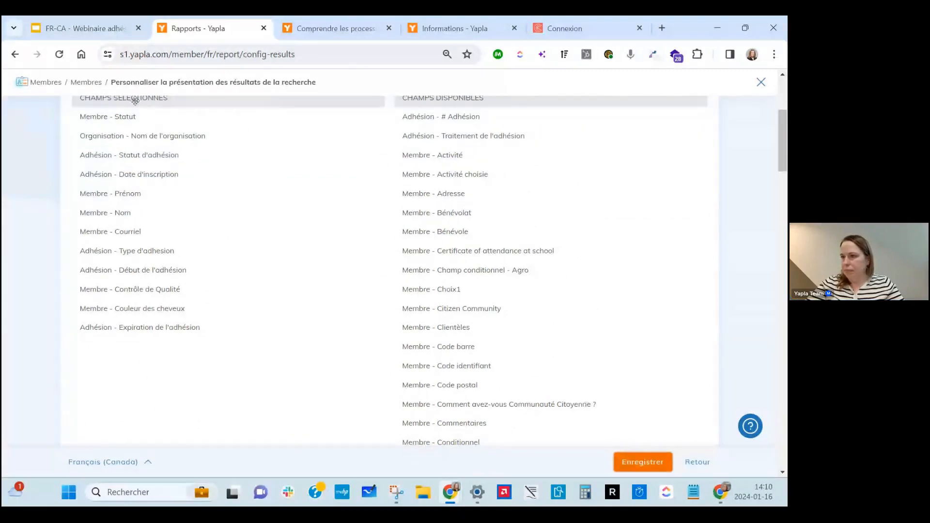
left_click(95, 84)
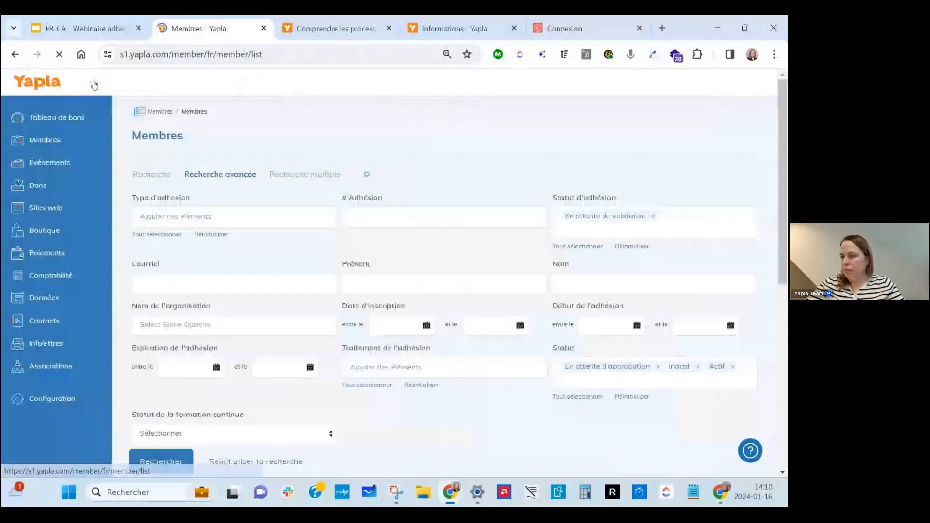
Check the new organisation column in the results, then advance the slides to APRÈS.
scroll(381, 283, "down", 5)
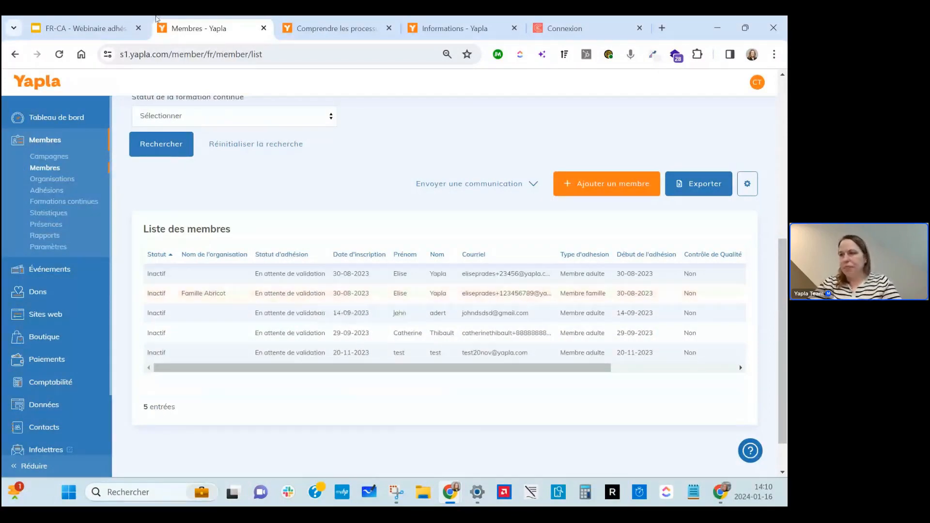
left_click(60, 20)
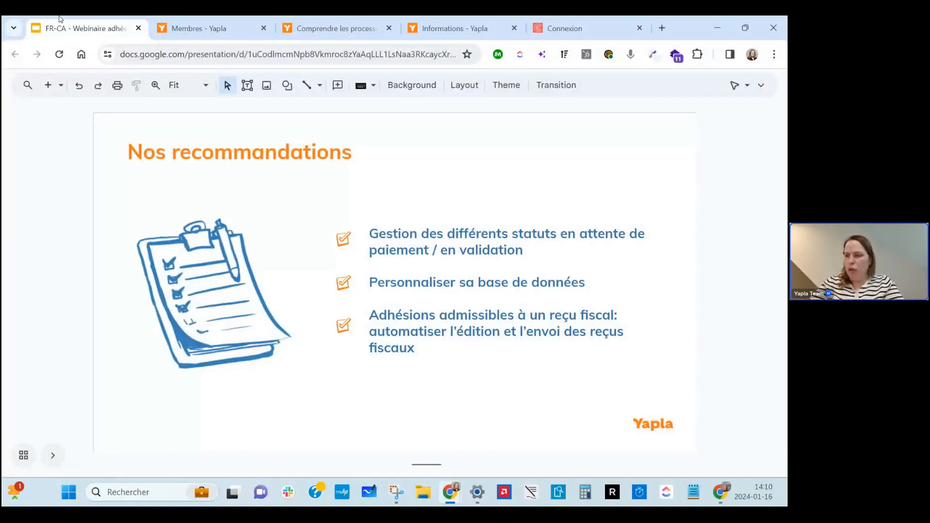
key("Down")
key("Down")
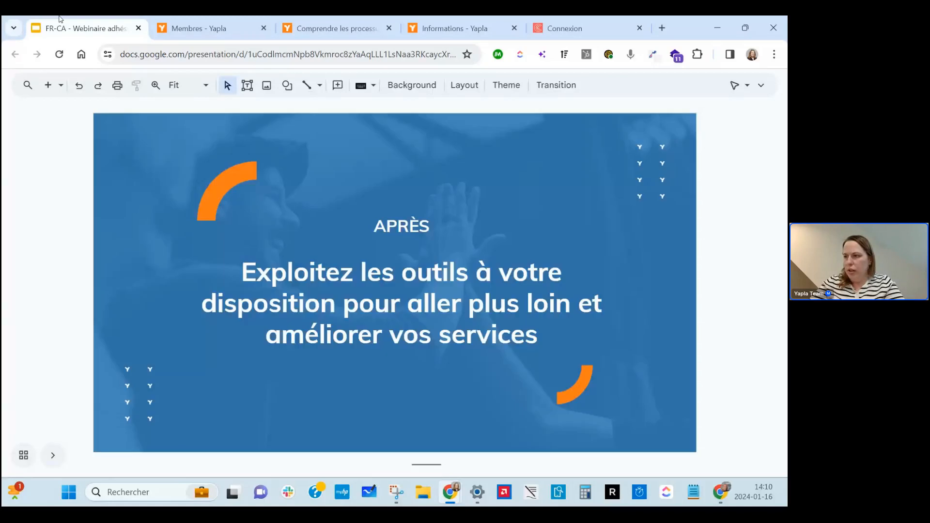
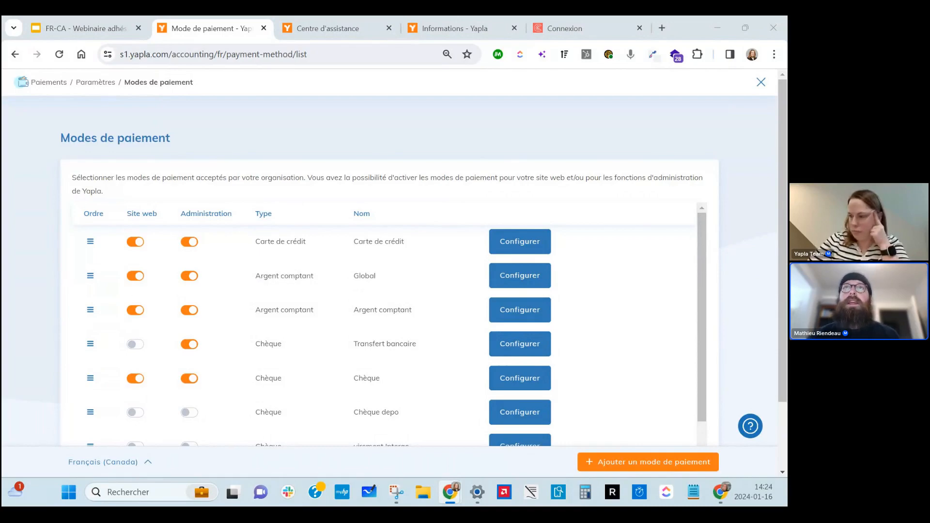
Go back from Modes de paiement to the Paiements list via the breadcrumb.
left_click(53, 84)
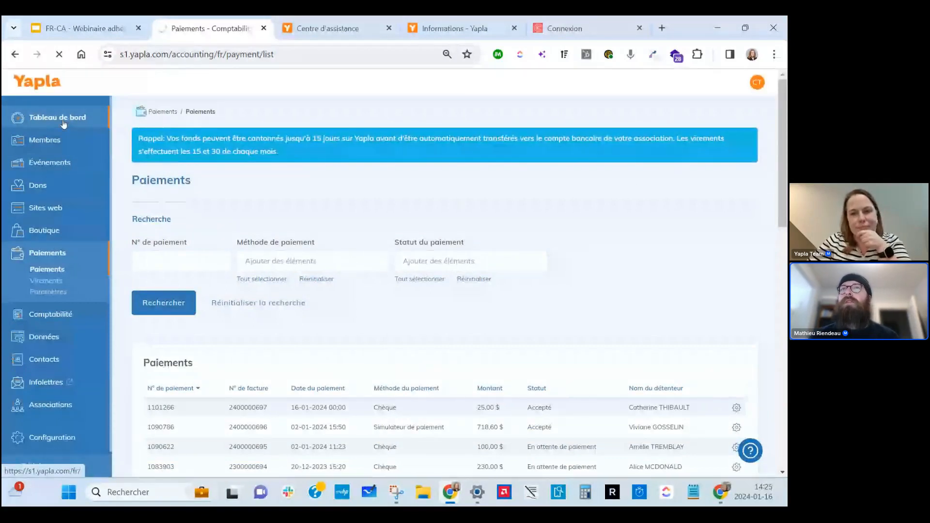
Open the Communauté citoyenne Tableau de bord from the left sidebar.
left_click(64, 124)
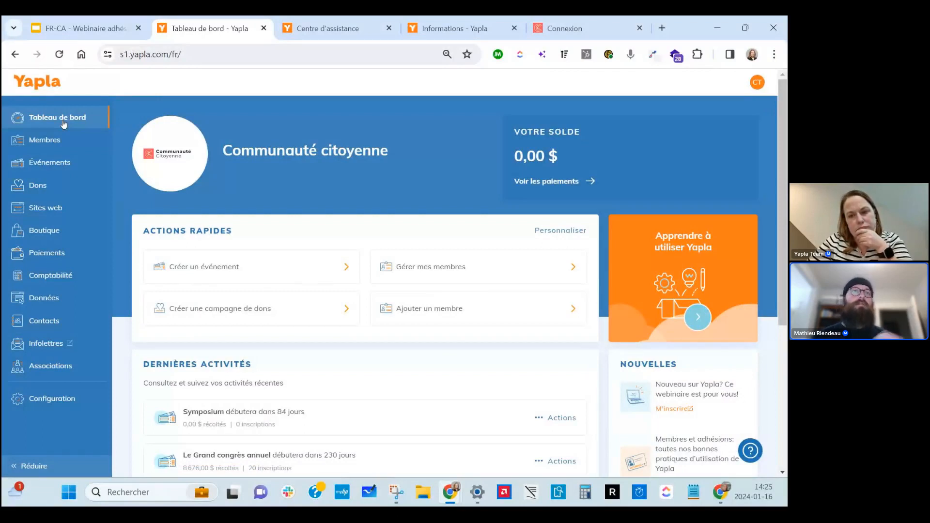
mouse_move(46, 140)
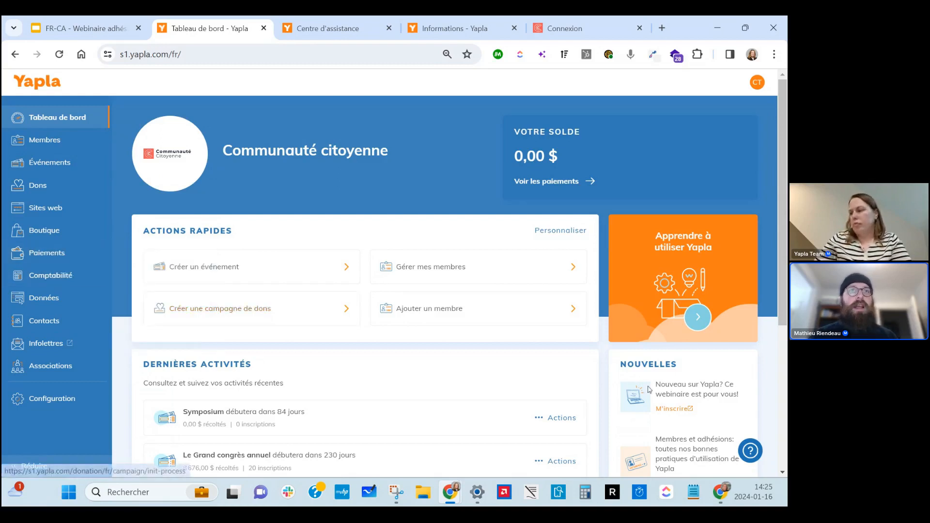
Open the Aide widget and go to the support centre page.
left_click(752, 450)
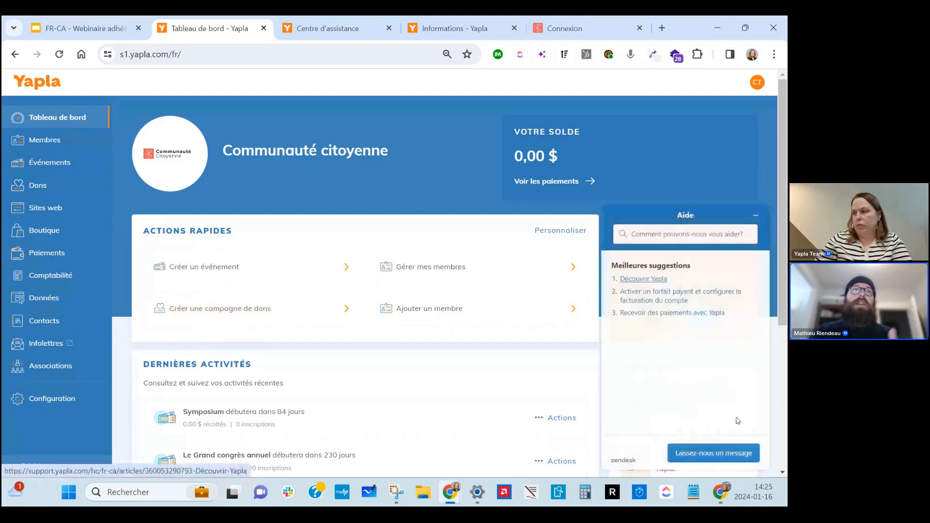
left_click(649, 234)
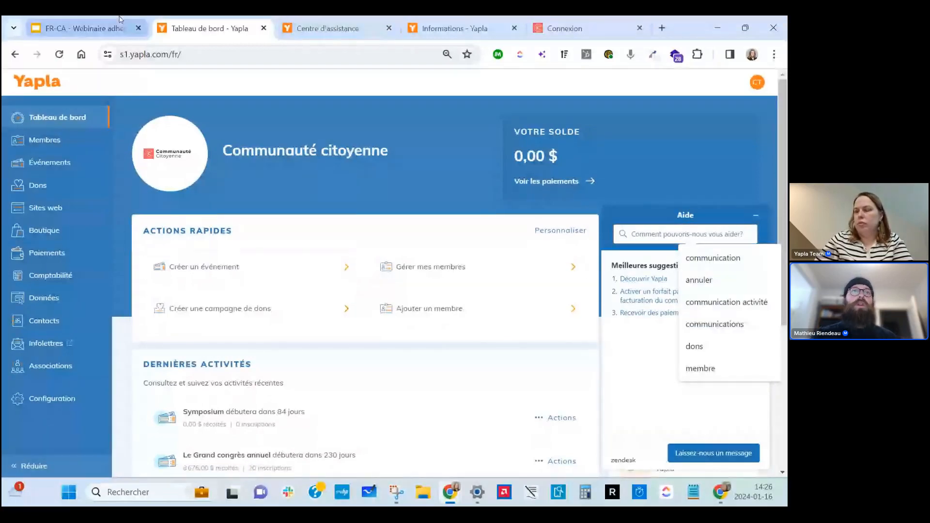
left_click(328, 28)
scroll(441, 310, "down", 10)
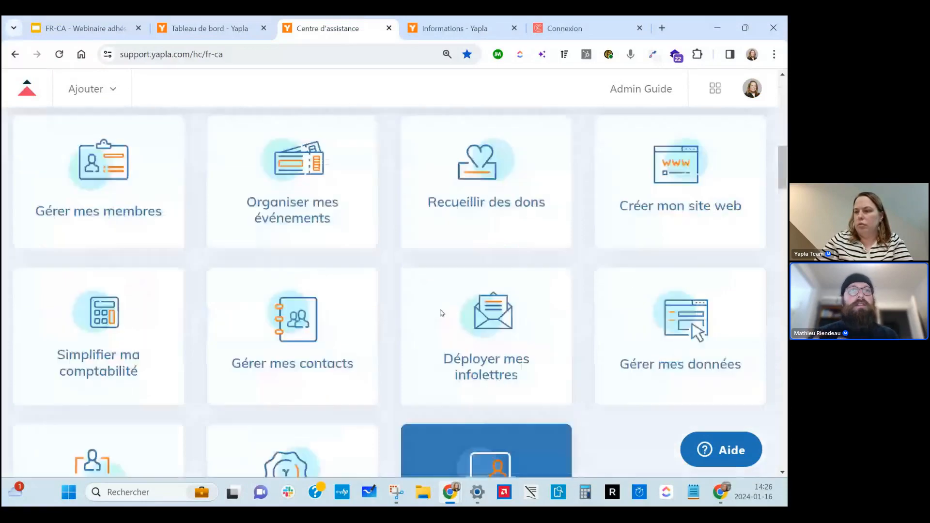
scroll(442, 312, "up", 1)
Open the 'Déployer mes infolettres' category and show all 15 Édition articles.
left_click(491, 301)
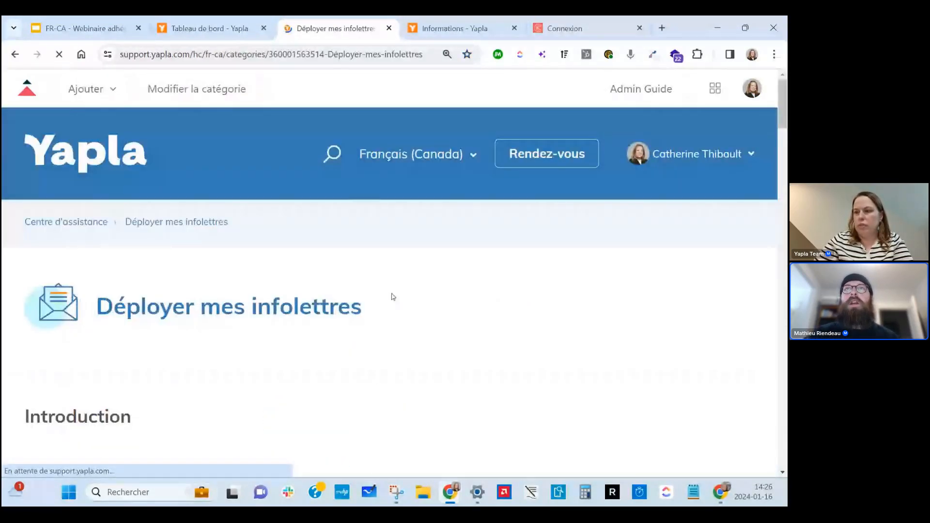
scroll(373, 298, "down", 8)
scroll(355, 298, "down", 1)
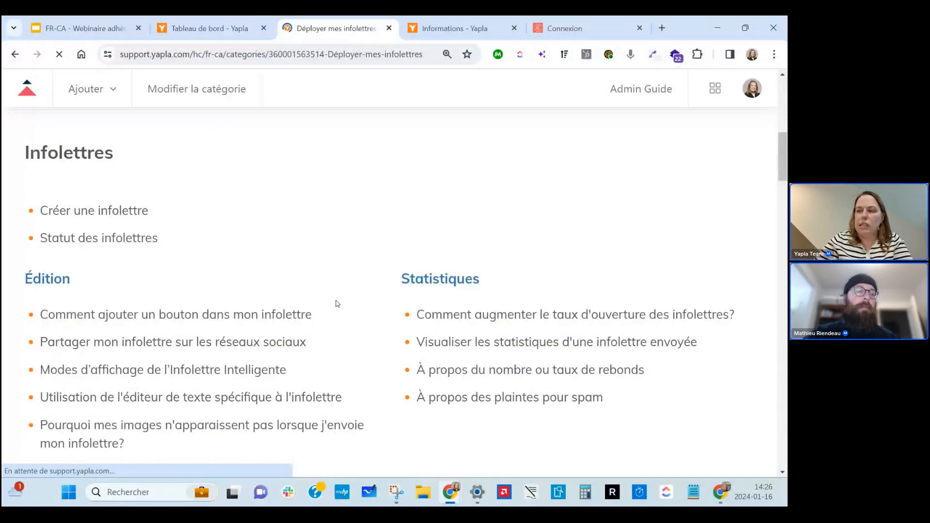
scroll(335, 306, "down", 2)
scroll(328, 308, "down", 1)
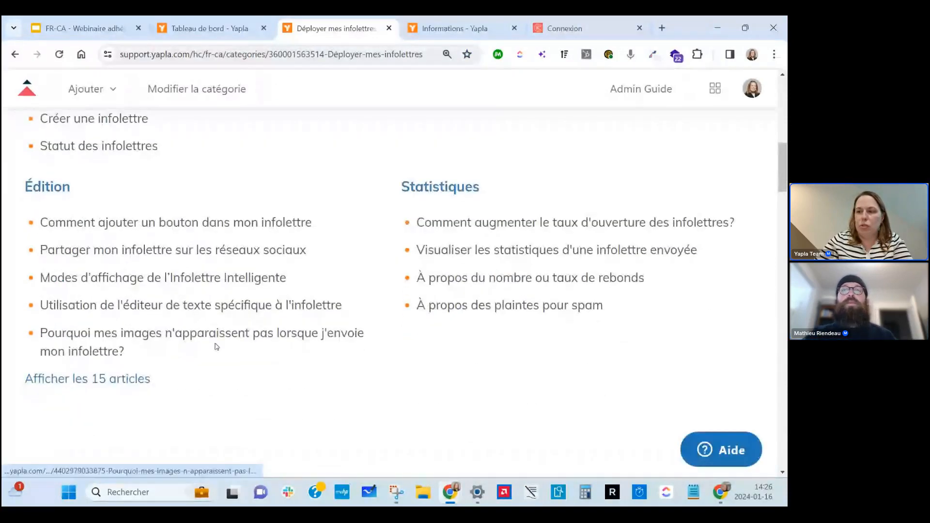
scroll(297, 353, "down", 6)
scroll(299, 354, "down", 3)
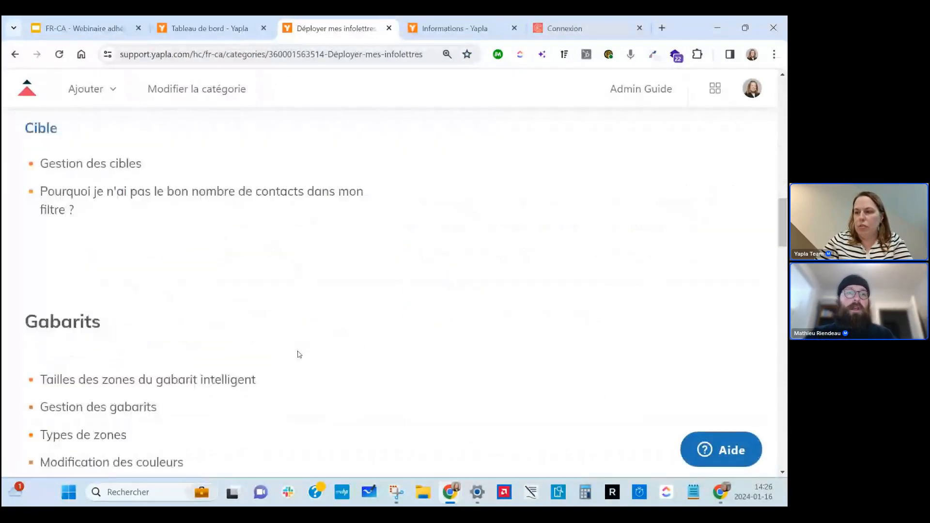
scroll(298, 355, "up", 9)
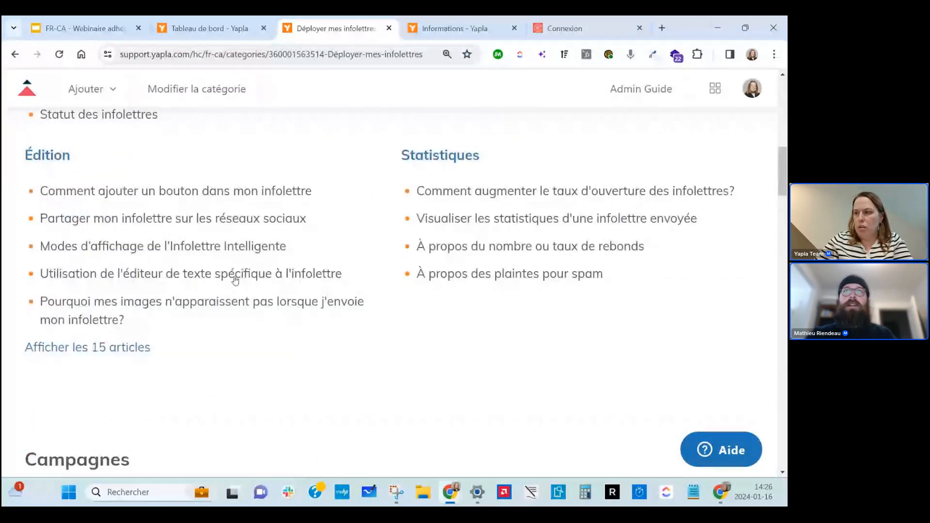
left_click(124, 347)
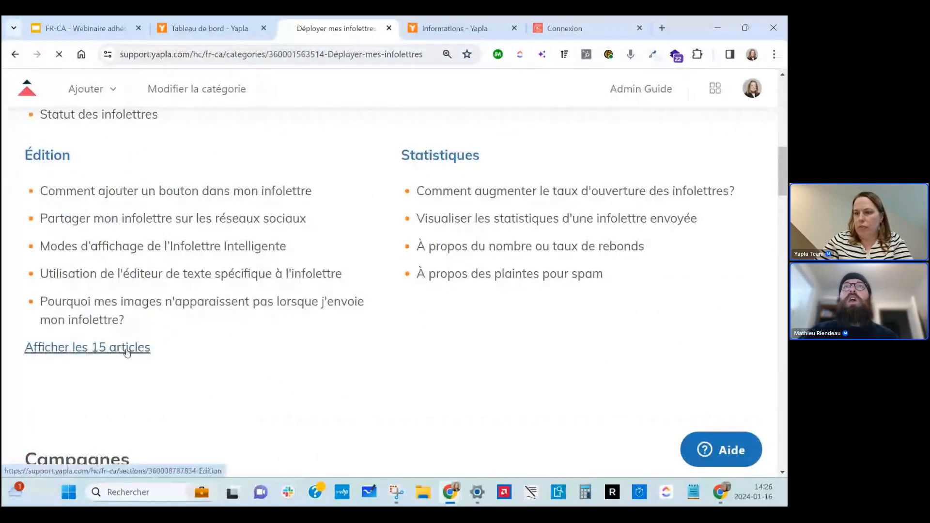
Return to the support centre home page through the Yapla header logo.
scroll(125, 353, "down", 5)
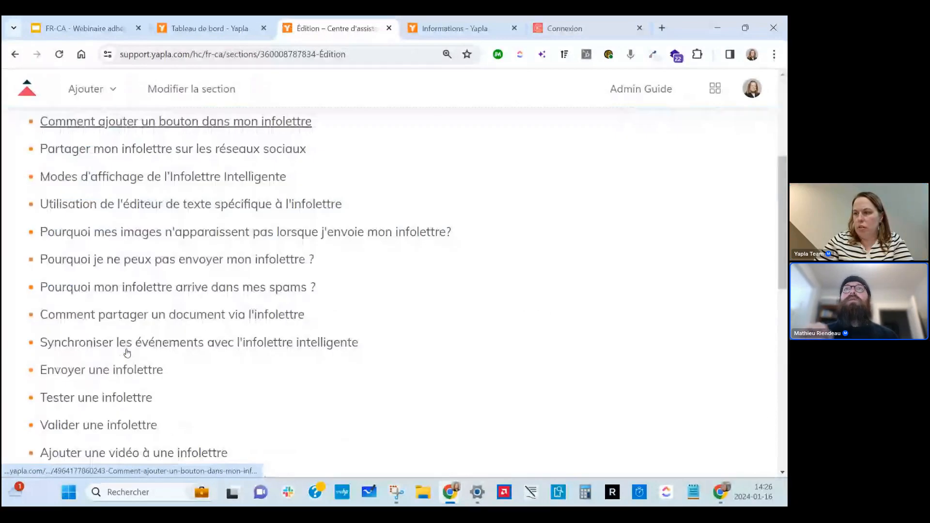
scroll(81, 250, "up", 5)
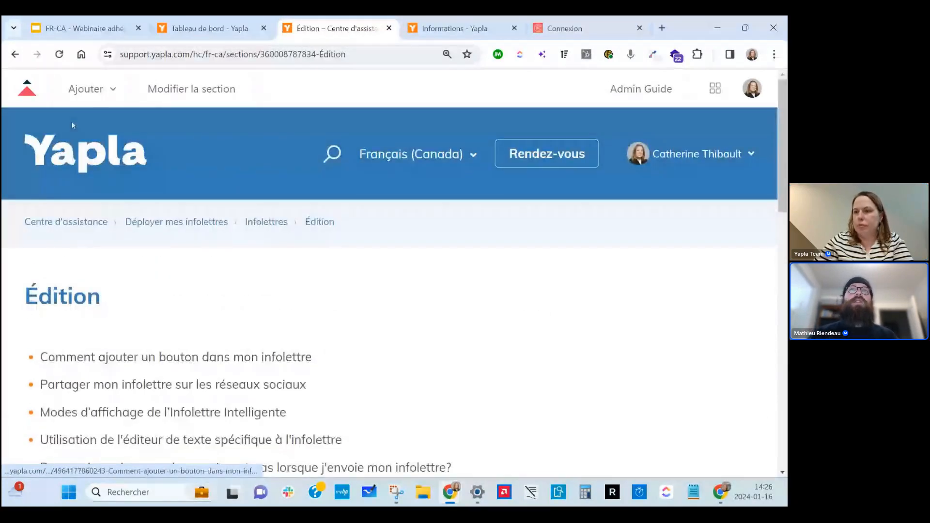
left_click(121, 163)
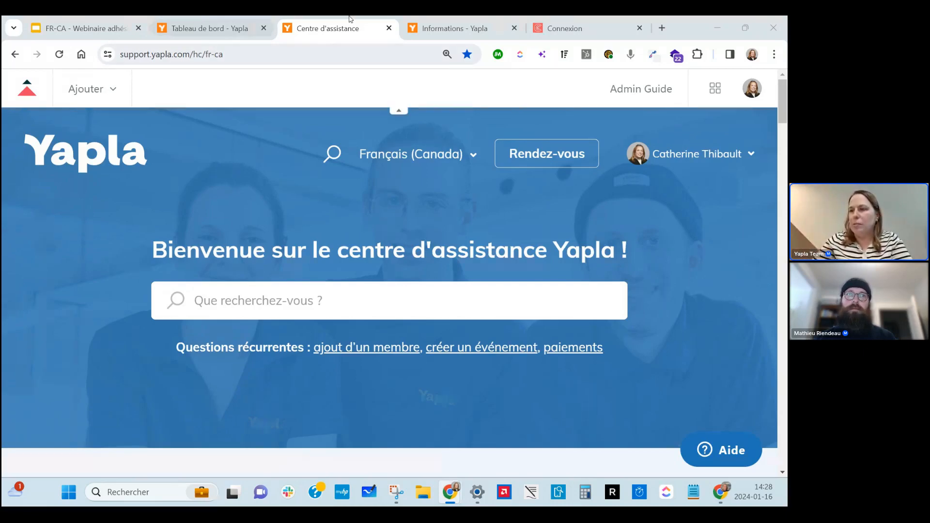
Open the newsletter module's contact management and view the contact import page.
left_click(218, 26)
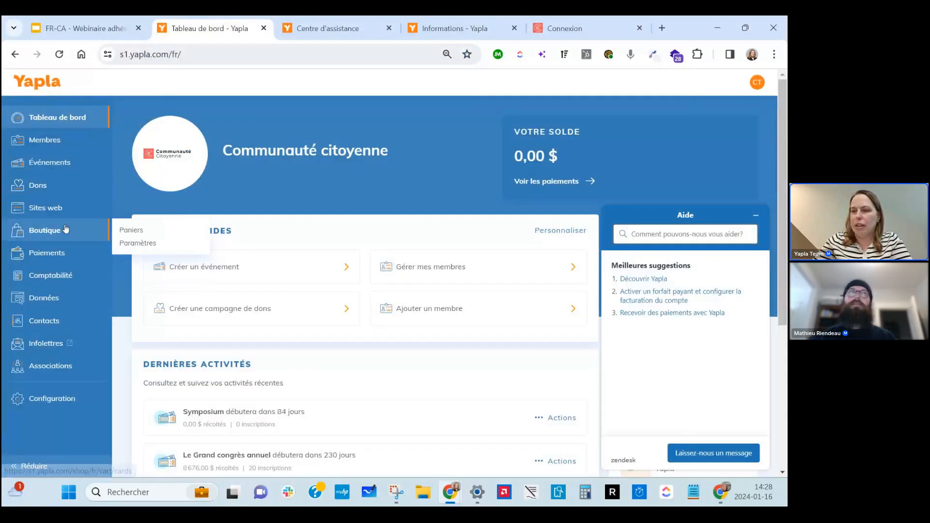
left_click(55, 345)
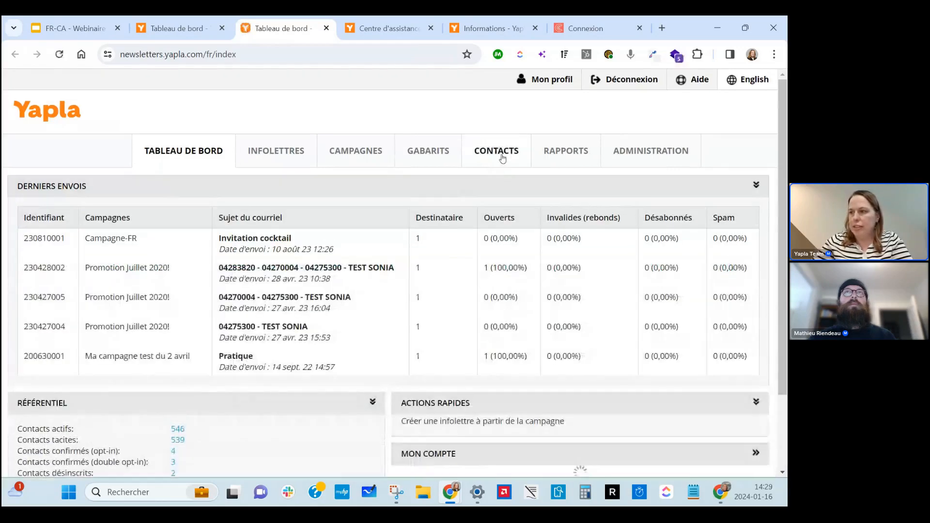
left_click(501, 155)
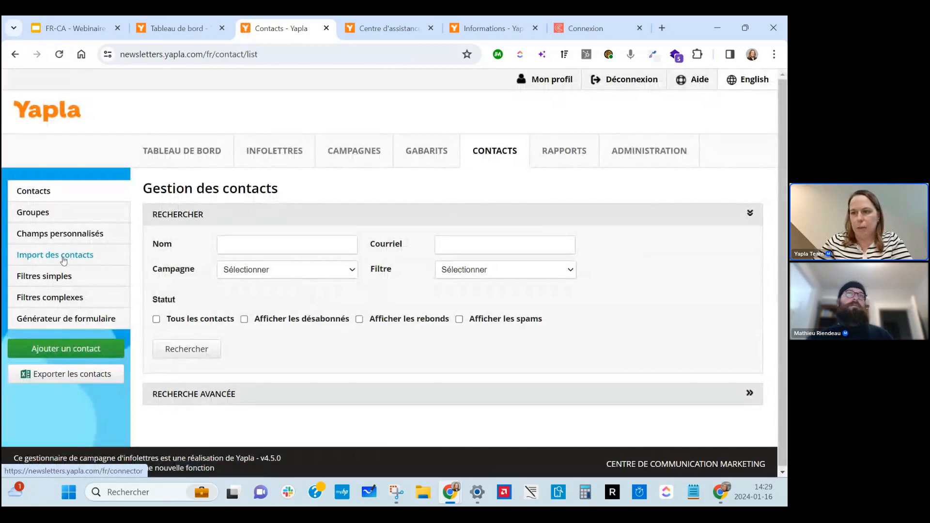
left_click(71, 257)
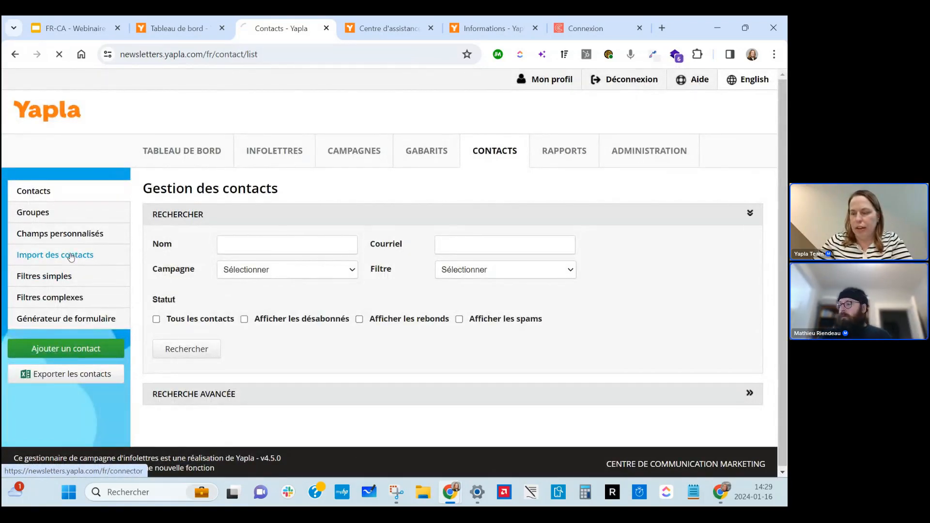
scroll(383, 329, "down", 2)
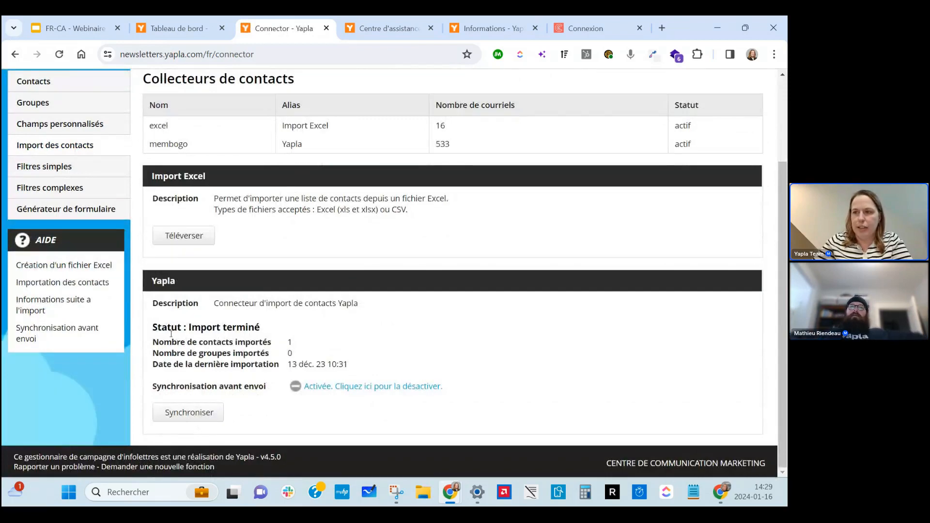
scroll(198, 430, "up", 2)
Display the Groupes page and scroll through the contact groups, e.g. Achat d'un magazine.
left_click(42, 213)
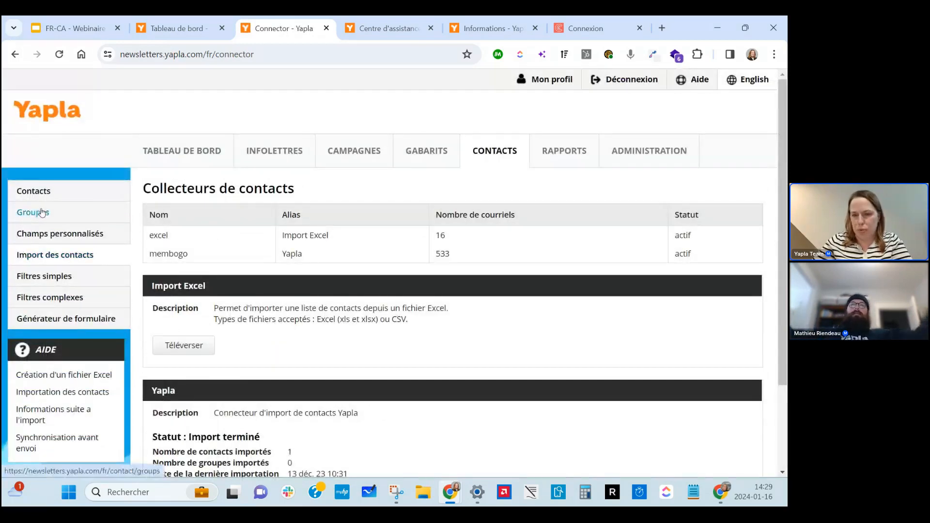
scroll(281, 395, "down", 6)
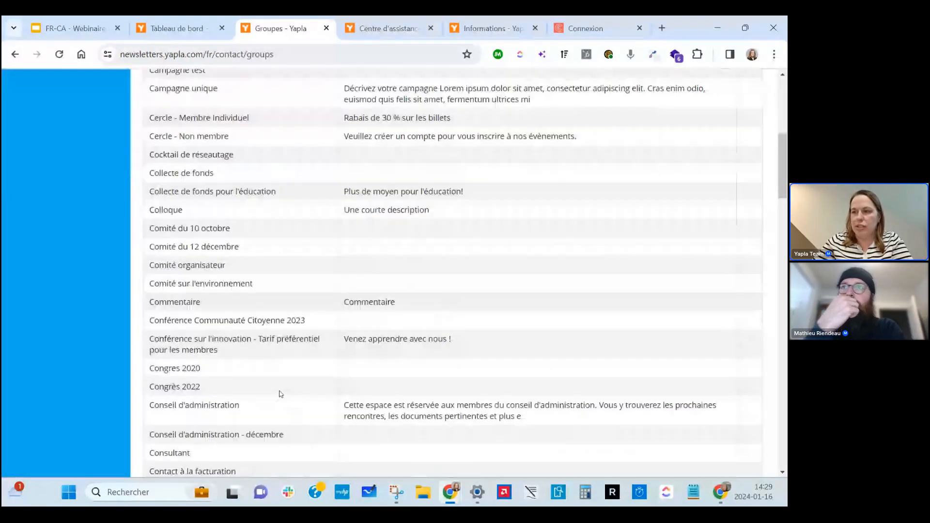
scroll(281, 395, "up", 6)
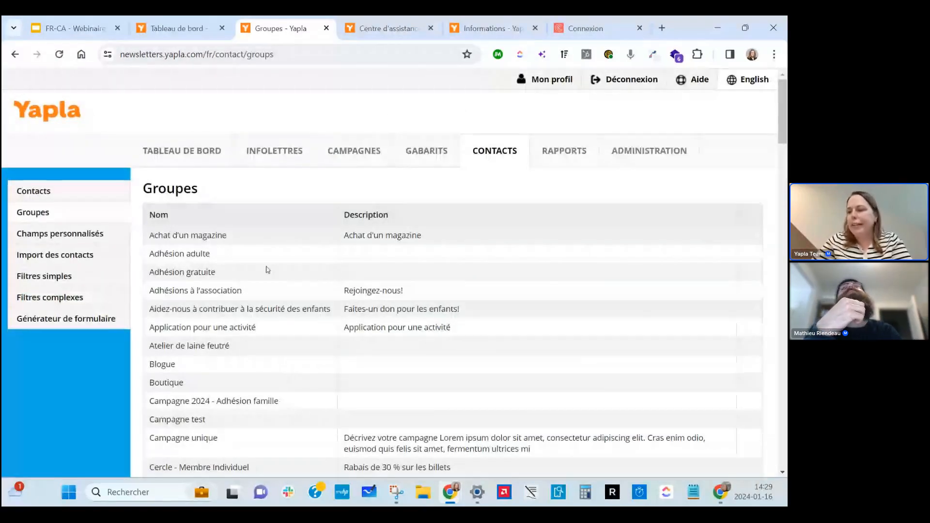
scroll(271, 339, "down", 1)
scroll(283, 473, "down", 4)
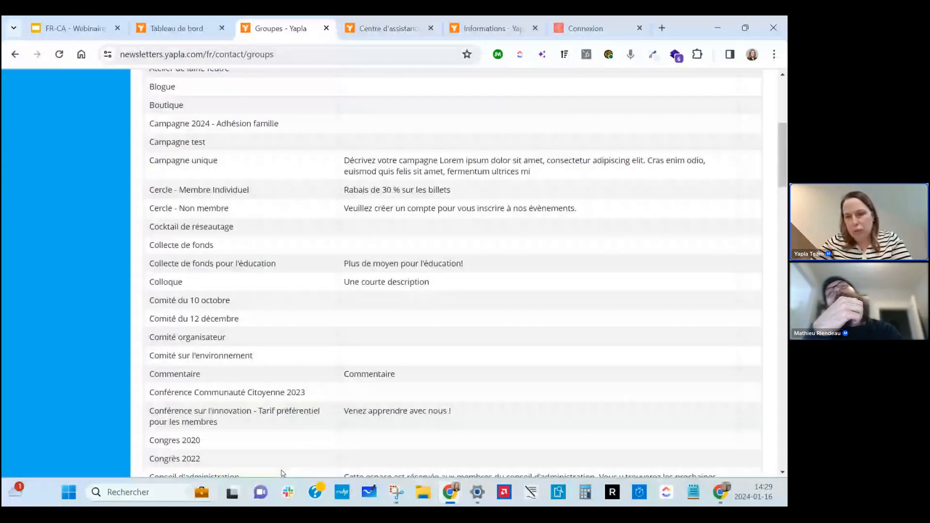
scroll(283, 472, "up", 1)
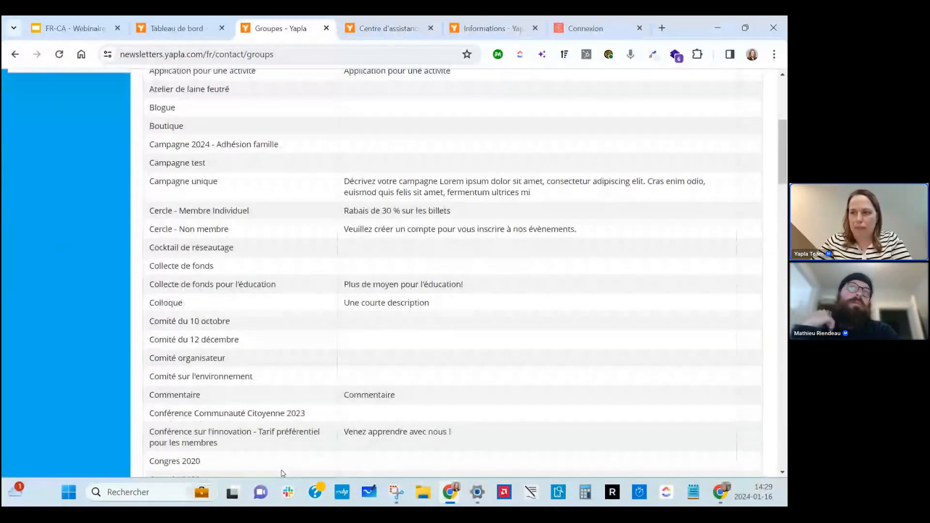
scroll(71, 334, "up", 5)
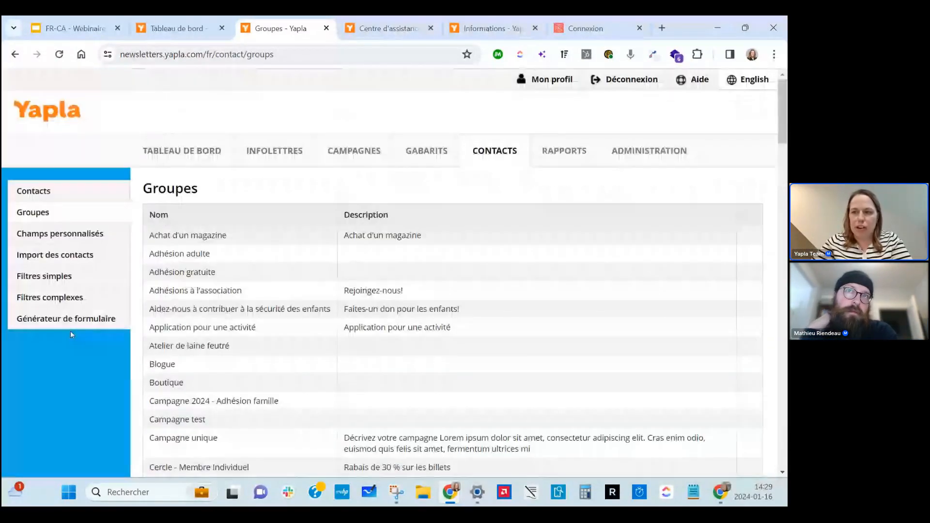
Browse the 29 existing simple filters, such as All contacts with 546 contacts.
left_click(53, 276)
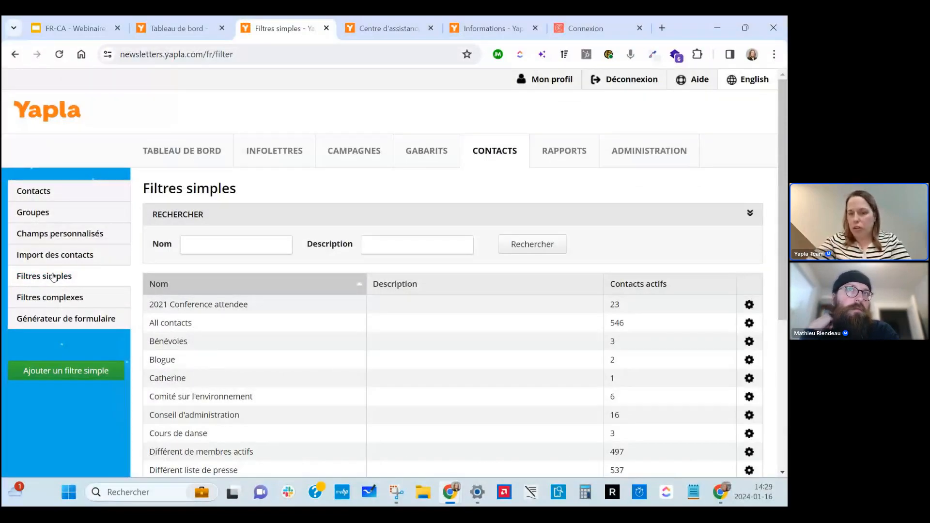
left_click(311, 377)
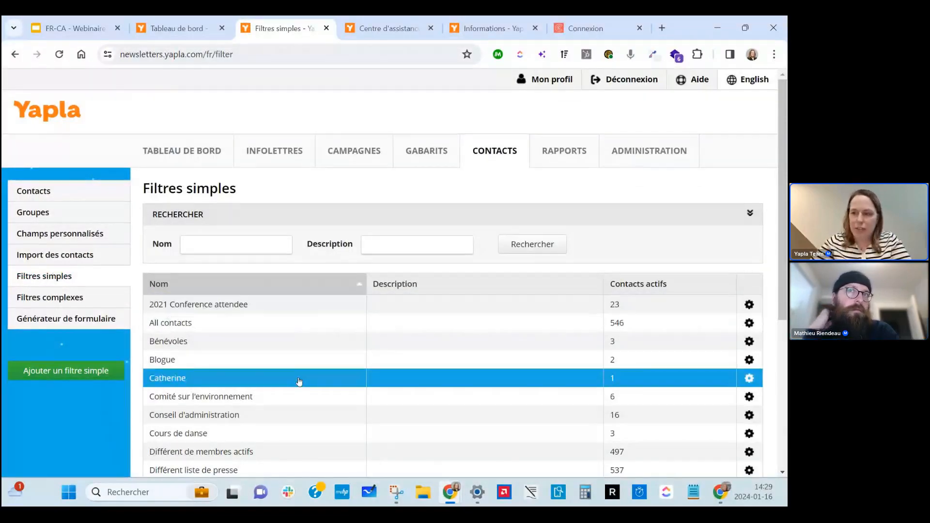
scroll(299, 382, "down", 3)
scroll(299, 383, "down", 3)
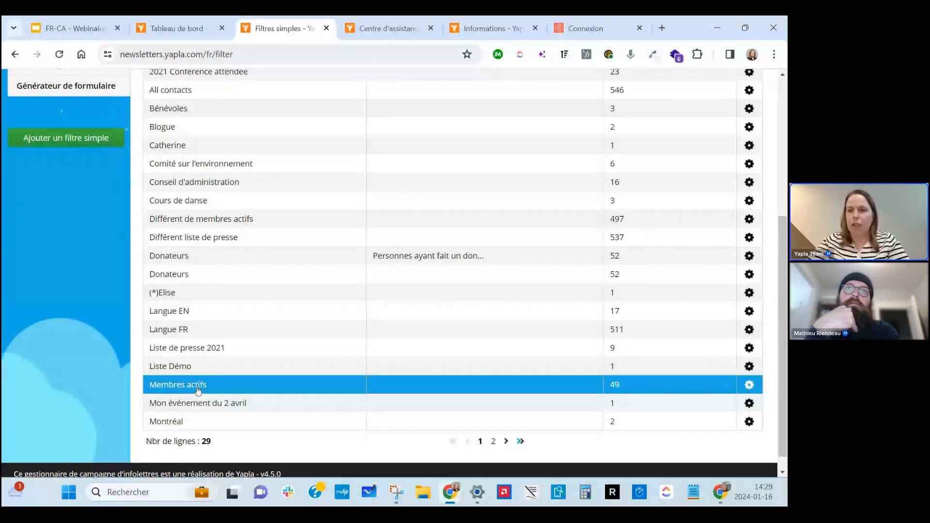
scroll(199, 390, "up", 5)
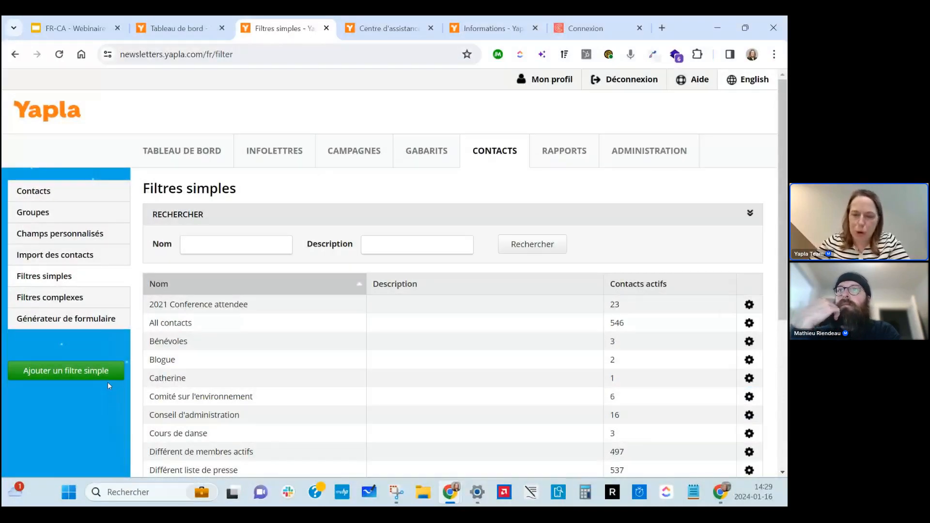
Start a new simple filter named 'Non Inscrits'.
left_click(78, 373)
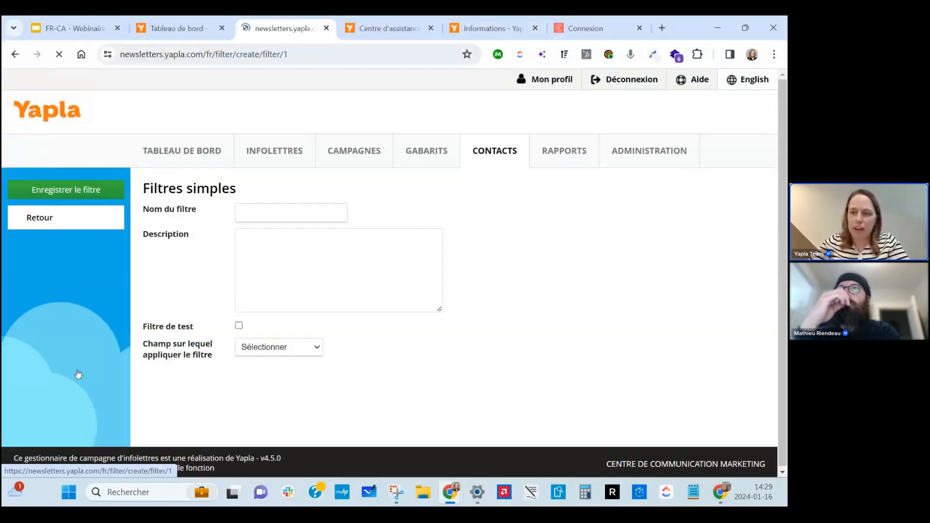
left_click(261, 211)
type("Non ")
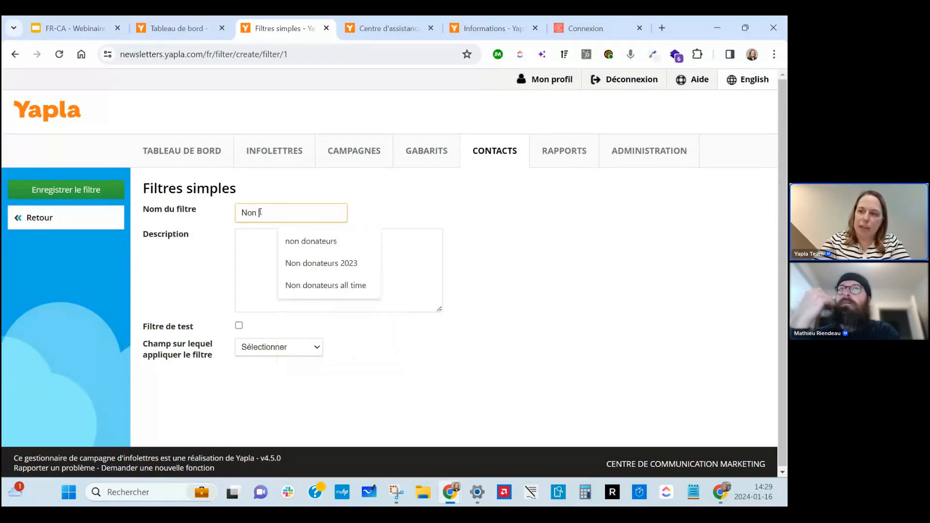
type("Inscrits")
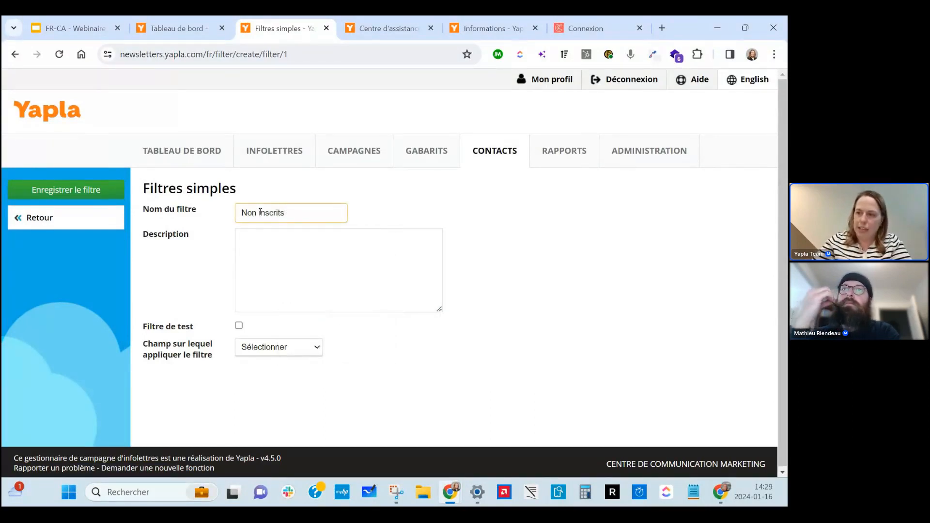
Set the condition Groupes Yapla Différent 'Course de bateau dragon' and save the filter.
left_click(266, 348)
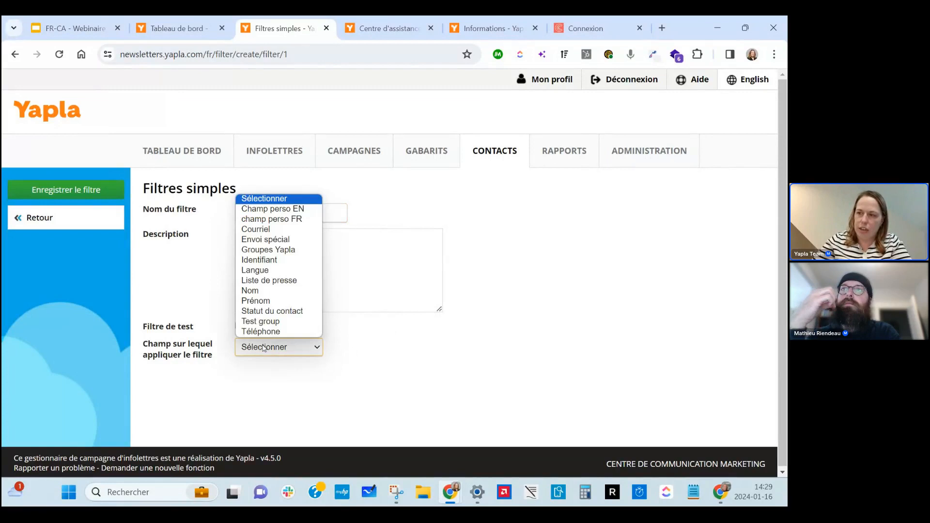
left_click(272, 250)
left_click(276, 377)
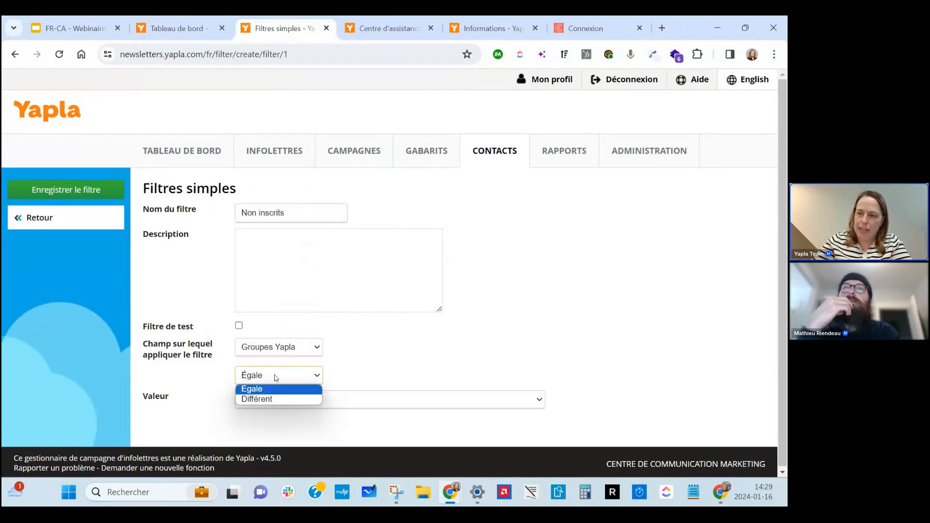
left_click(273, 399)
left_click(273, 404)
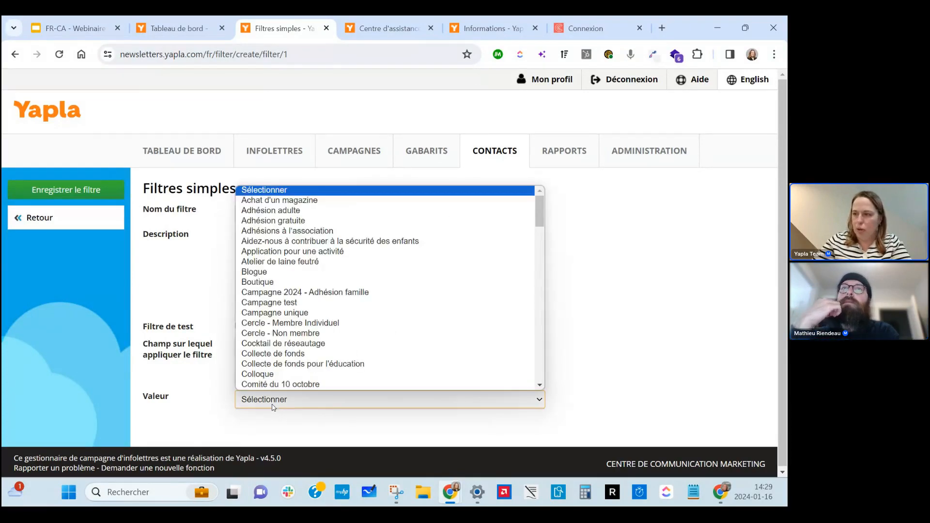
scroll(302, 332, "down", 1)
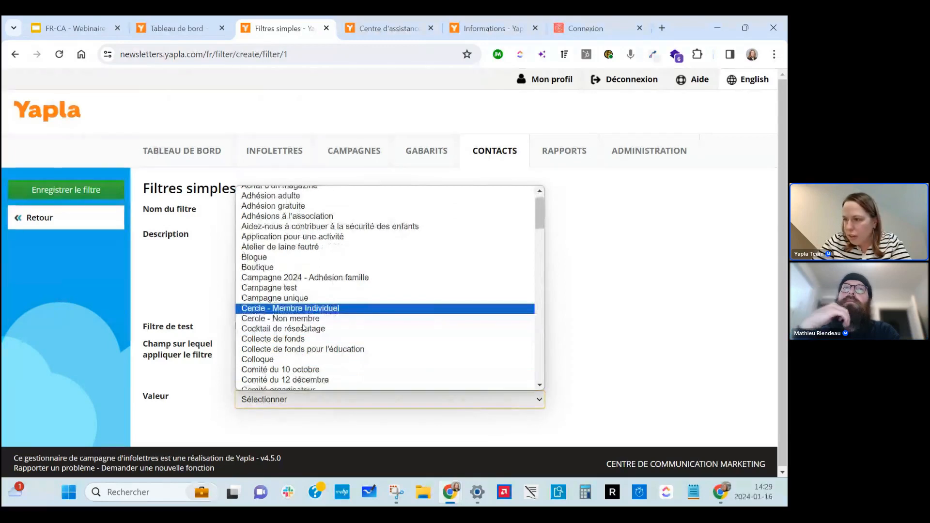
scroll(303, 328, "down", 3)
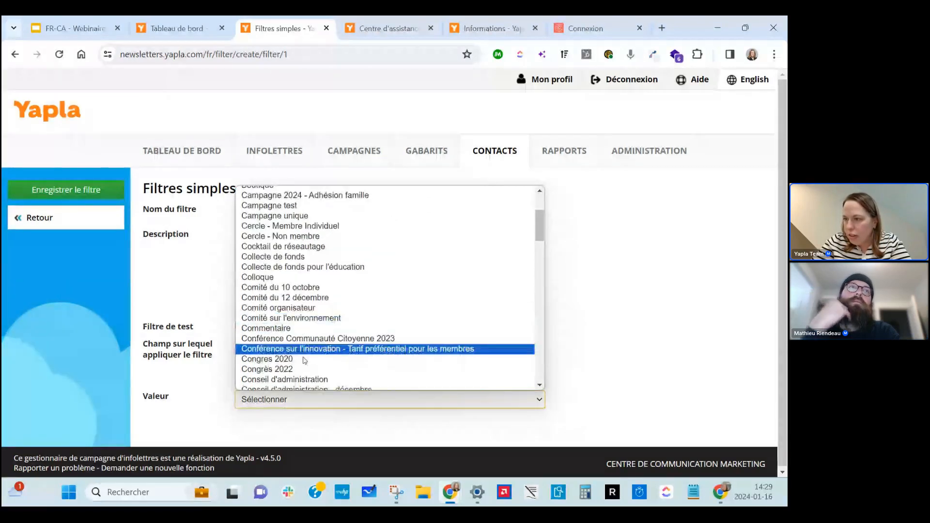
scroll(304, 356, "down", 3)
left_click(303, 352)
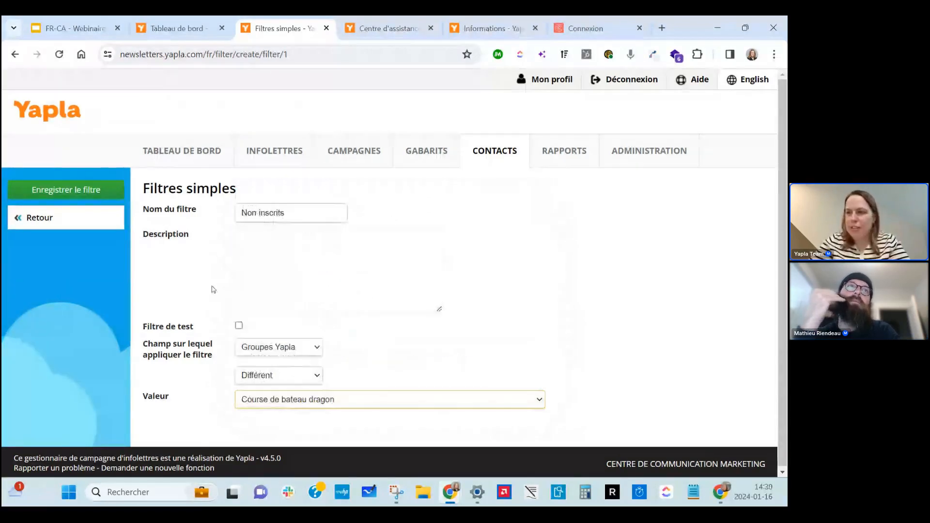
left_click(109, 189)
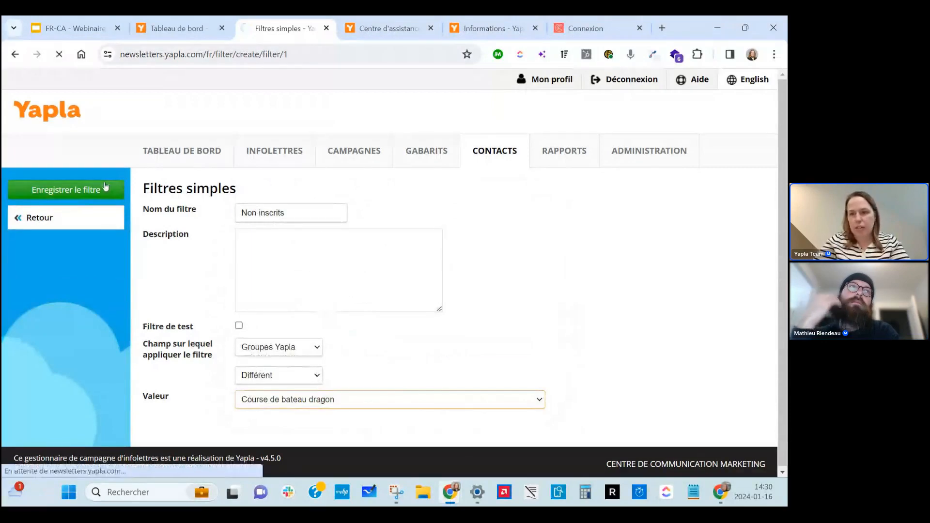